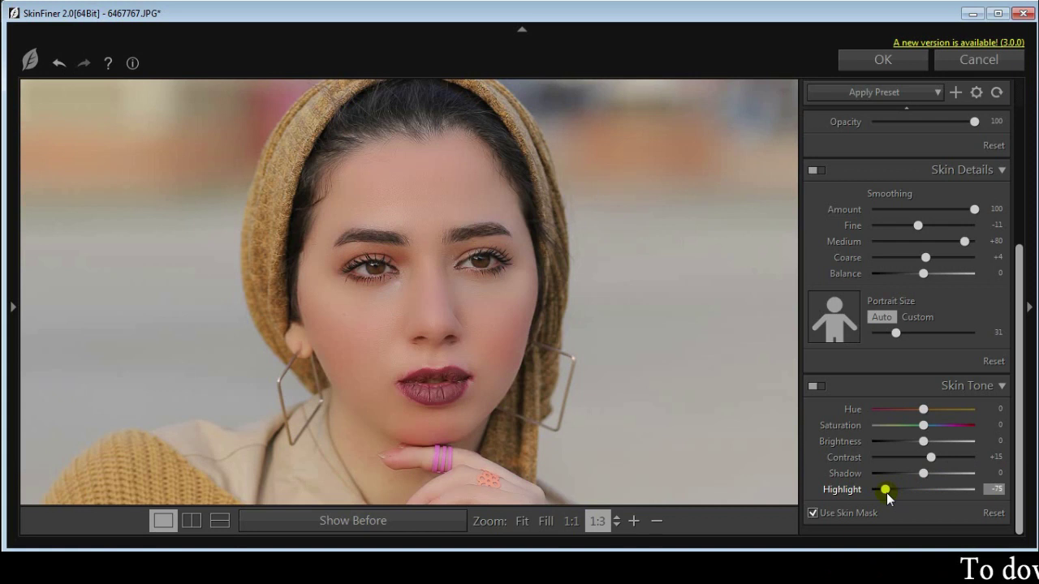
- Apply the SkinFiner retouching to the photo and return to Photoshop
{"action": "left_click", "coordinate": [903, 62]}
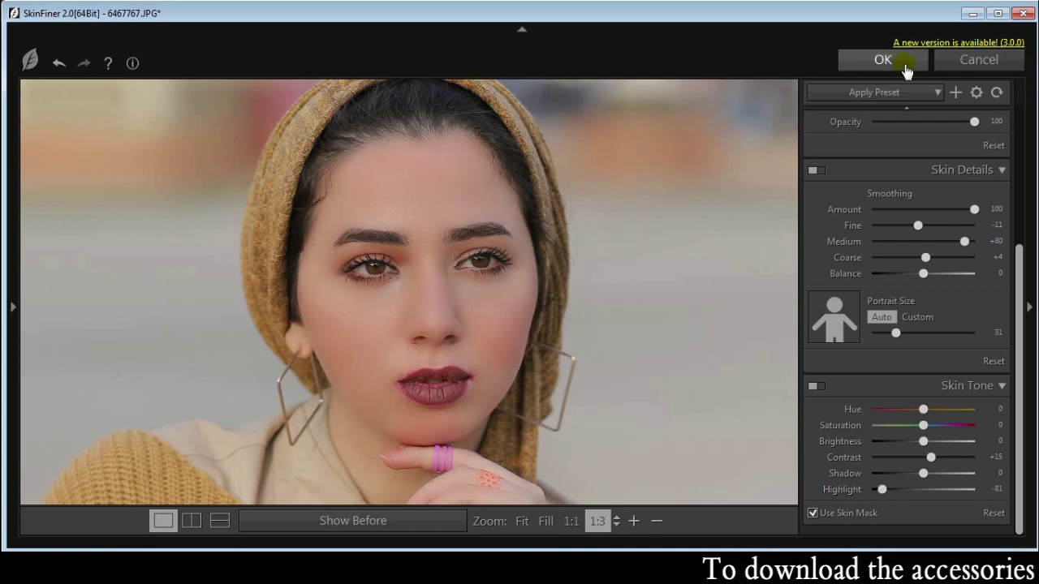
- Trace the outer edge of the upper lip with a Pen tool path from one mouth corner to the other
{"action": "left_click_drag", "start_coordinate": [464, 236], "coordinate": [568, 254]}
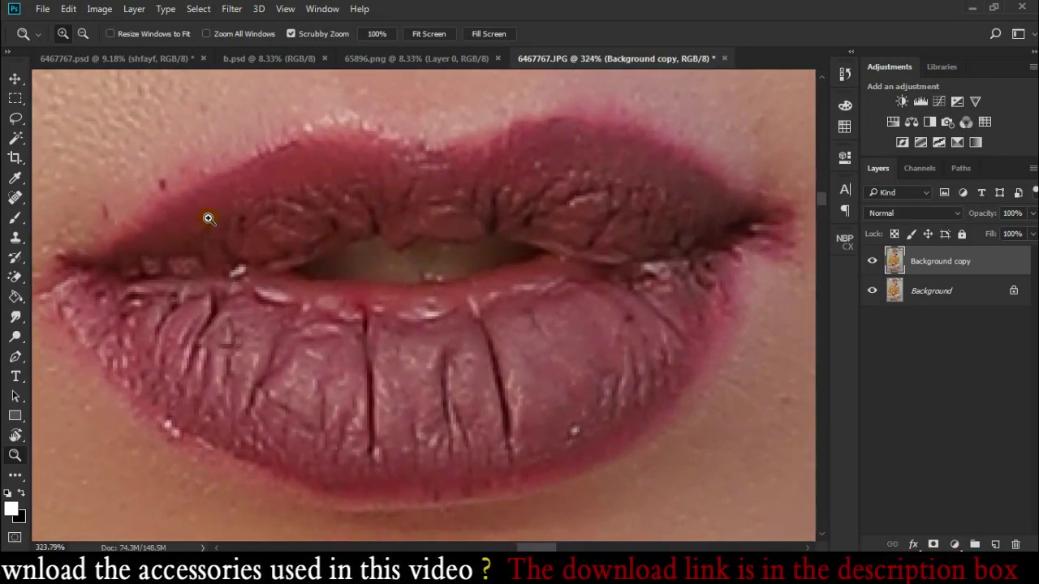
{"action": "left_click", "coordinate": [14, 357]}
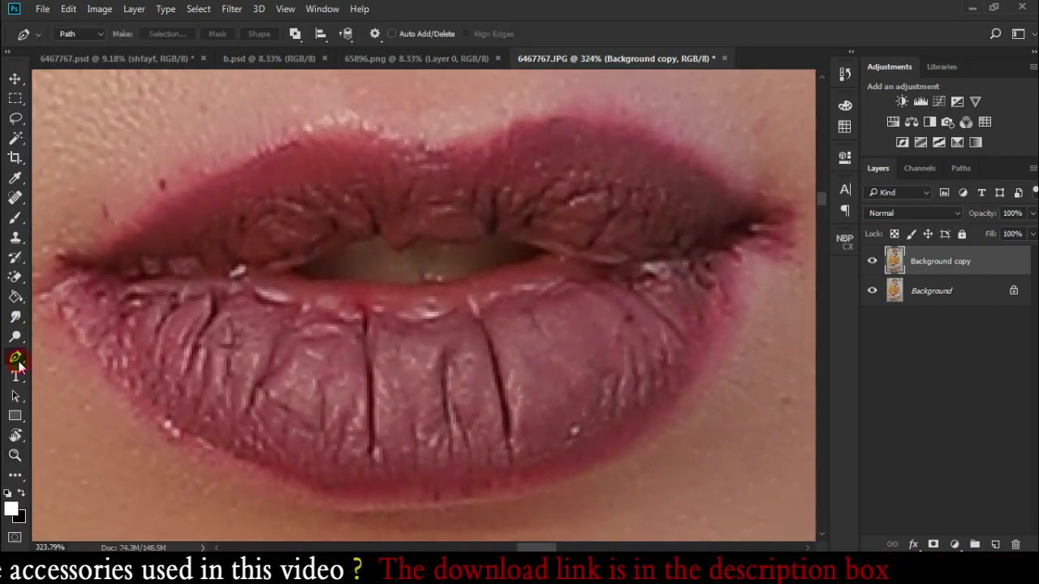
{"action": "left_click", "coordinate": [123, 228]}
{"action": "left_click", "coordinate": [256, 159]}
{"action": "left_click", "coordinate": [288, 138]}
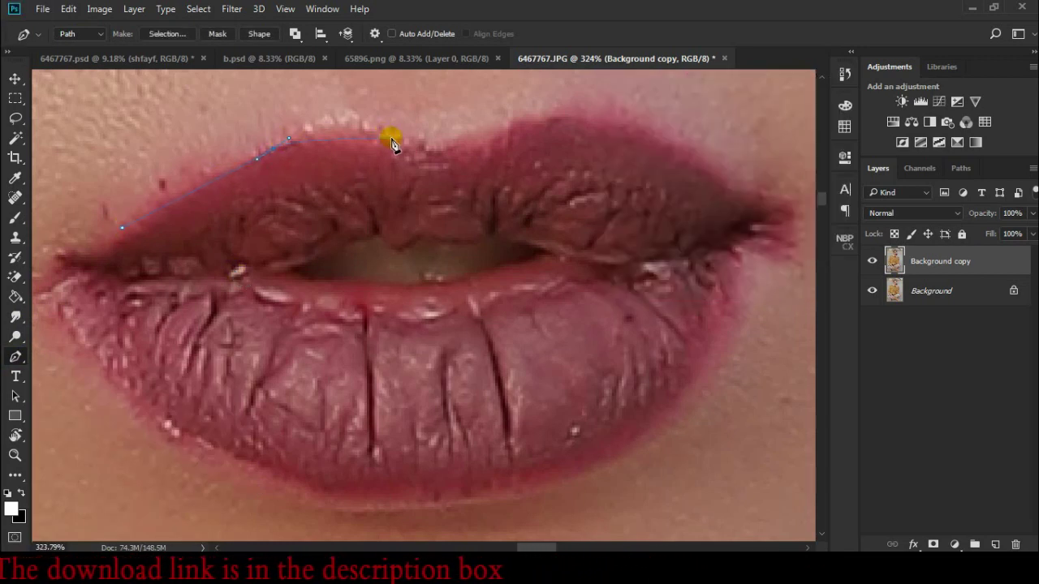
{"action": "left_click_drag", "start_coordinate": [512, 119], "coordinate": [536, 108]}
{"action": "left_click_drag", "start_coordinate": [657, 136], "coordinate": [674, 143]}
{"action": "left_click", "coordinate": [720, 181]}
{"action": "left_click", "coordinate": [744, 193]}
{"action": "left_click", "coordinate": [764, 203]}
{"action": "left_click", "coordinate": [783, 213]}
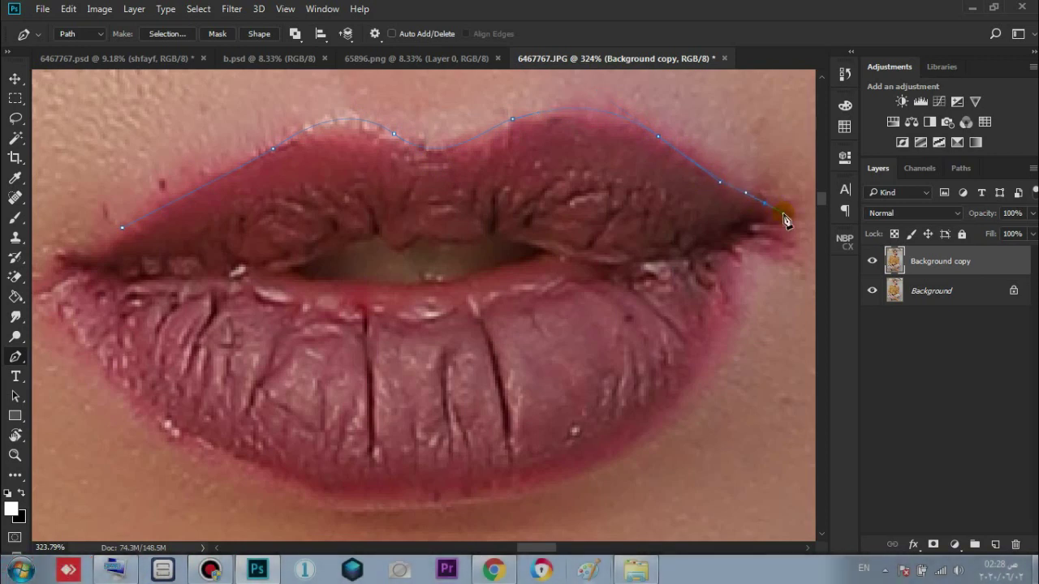
- Continue the path around the lower lip back to the starting corner and convert the lip outline to a selection
{"action": "scroll", "coordinate": [775, 219], "scroll_direction": "down", "scroll_amount": 1}
{"action": "left_click_drag", "start_coordinate": [764, 224], "coordinate": [726, 278]}
{"action": "left_click_drag", "start_coordinate": [678, 378], "coordinate": [631, 427]}
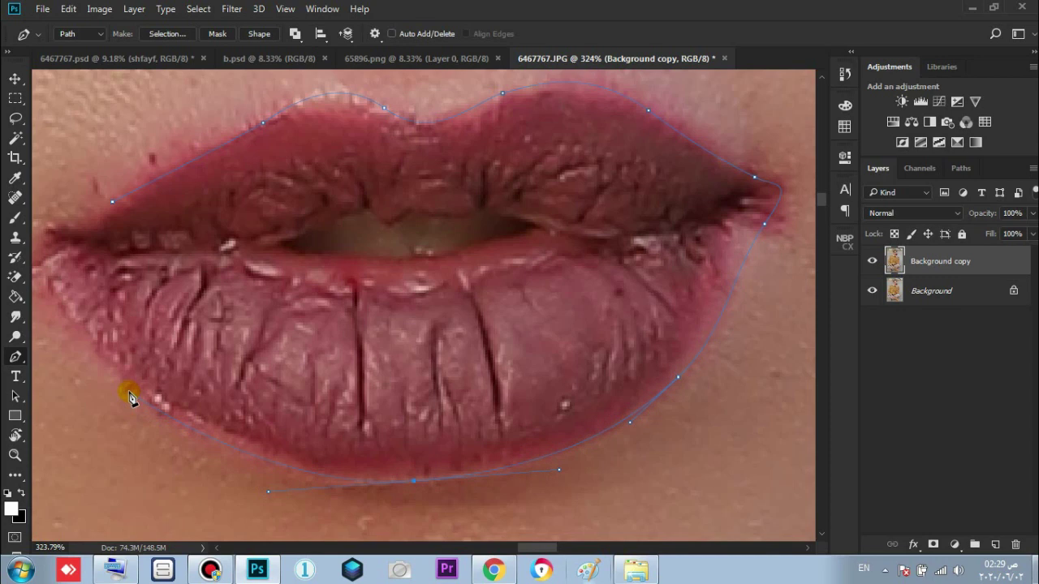
{"action": "left_click_drag", "start_coordinate": [103, 369], "coordinate": [153, 379]}
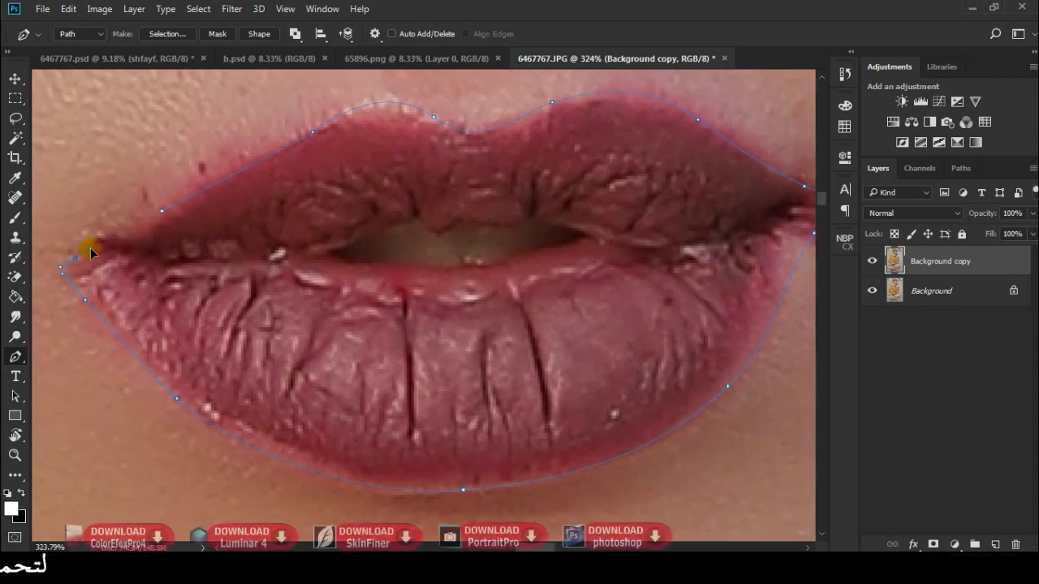
{"action": "key", "text": "ctrl+Return"}
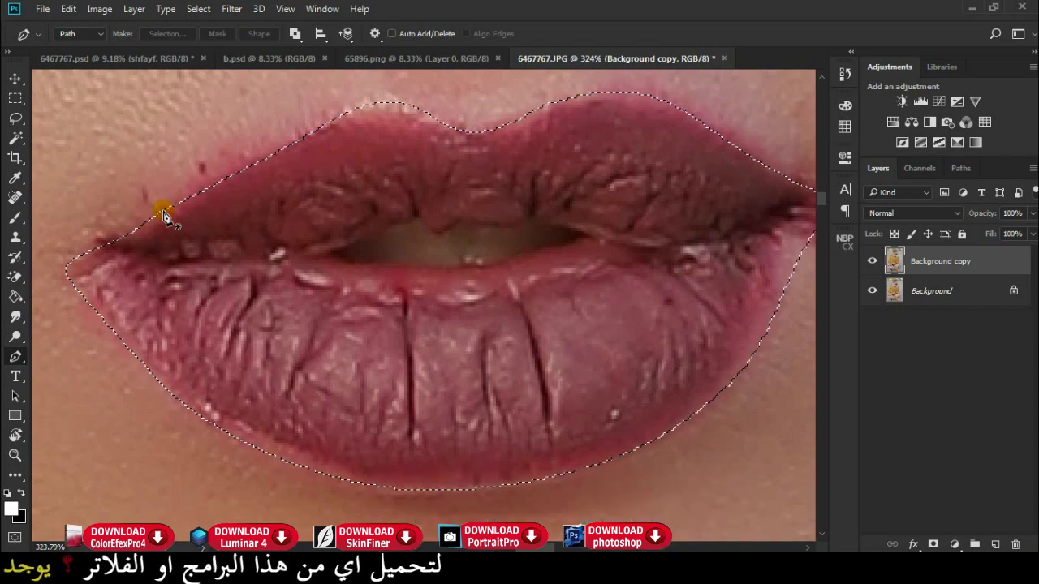
- Copy the selected lips to a new layer and hide the Background copy and Background layers
{"action": "key", "text": "ctrl+j"}
{"action": "left_click", "coordinate": [871, 290]}
{"action": "left_click", "coordinate": [871, 320]}
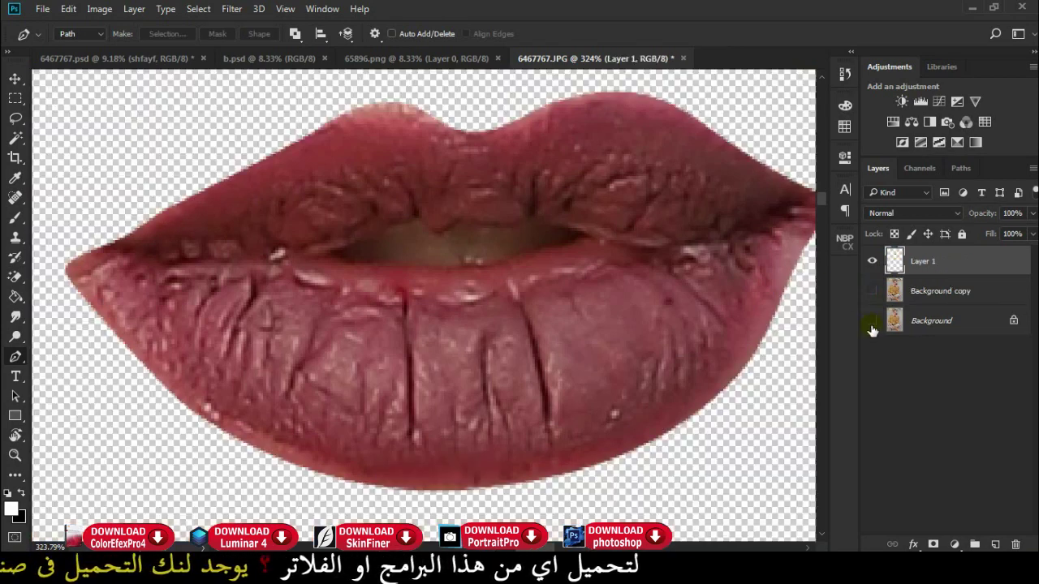
- Add a Color Overlay to the lips layer with colour 570832, Soft Light blend mode and 51% opacity
{"action": "double_click", "coordinate": [981, 264]}
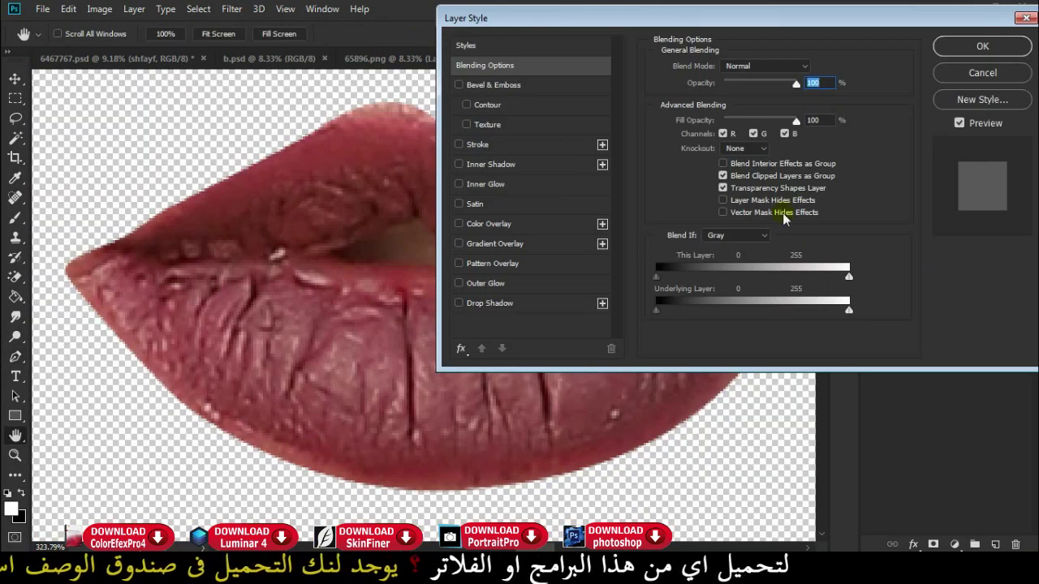
{"action": "left_click", "coordinate": [519, 224]}
{"action": "left_click", "coordinate": [818, 71]}
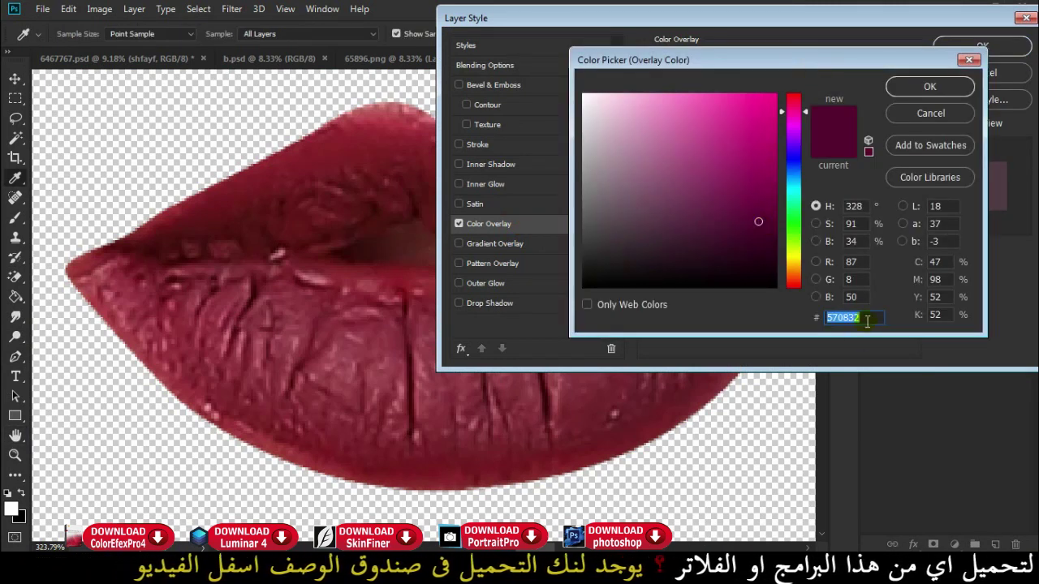
{"action": "left_click", "coordinate": [944, 90]}
{"action": "left_click", "coordinate": [750, 69]}
{"action": "left_click", "coordinate": [751, 68]}
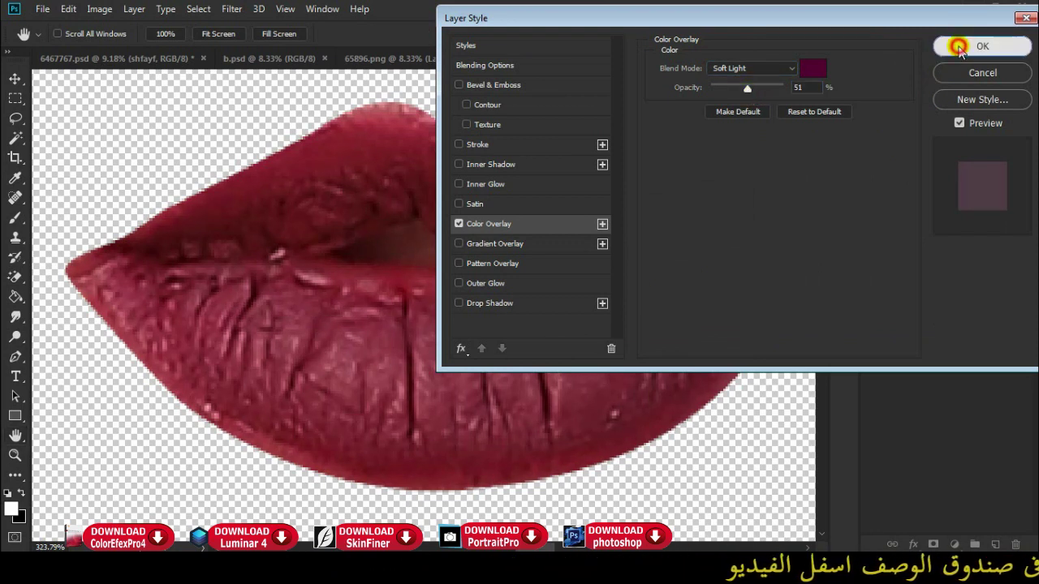
{"action": "left_click", "coordinate": [960, 48]}
- Create a new empty layer beneath the lips layer and show the Background copy and Background layers again
{"action": "left_click", "coordinate": [995, 544]}
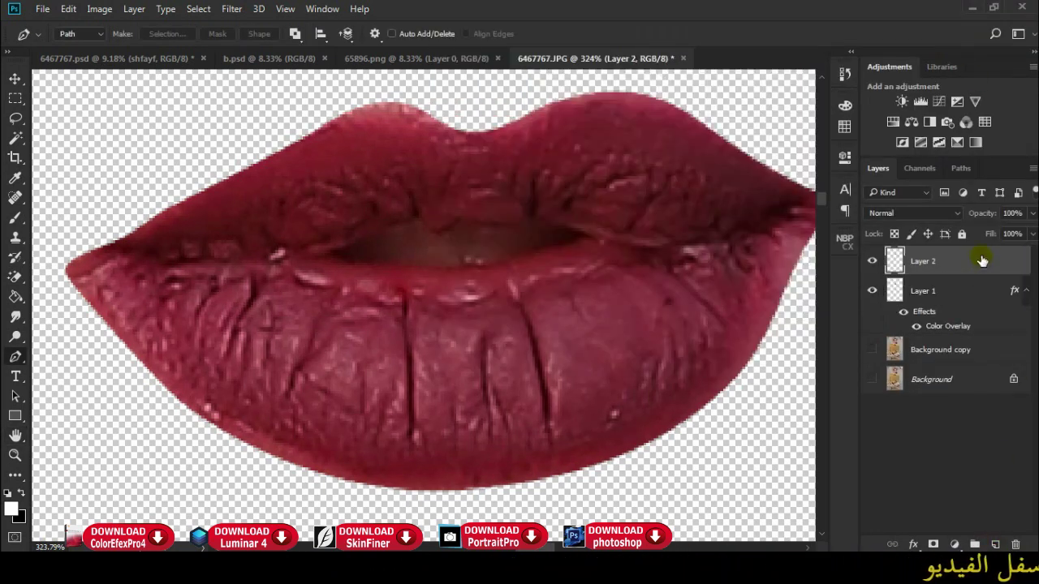
{"action": "left_click_drag", "start_coordinate": [981, 260], "coordinate": [986, 327]}
{"action": "left_click", "coordinate": [1027, 266]}
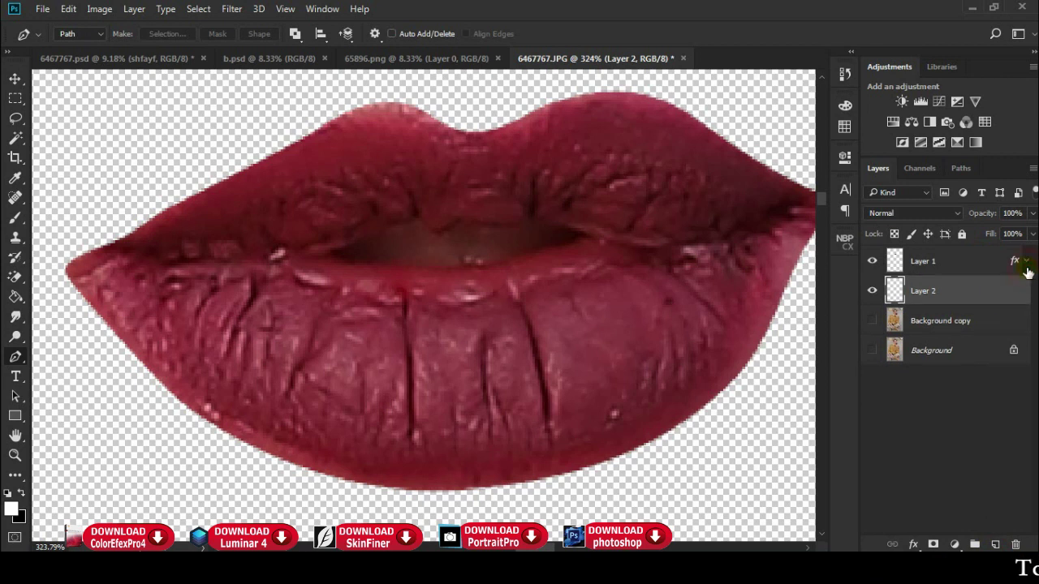
{"action": "left_click", "coordinate": [874, 322]}
{"action": "scroll", "coordinate": [566, 220], "scroll_direction": "down", "scroll_amount": 1}
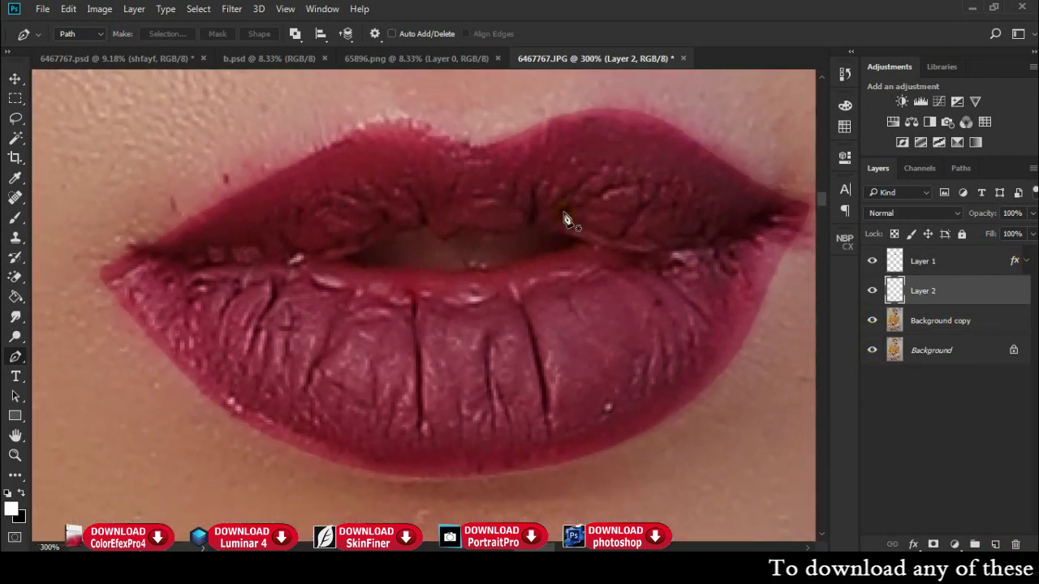
- Paint a soft white highlight around the lip outline on Layer 2 with a 39 px brush at 25% hardness
{"action": "left_click", "coordinate": [14, 218]}
{"action": "right_click", "coordinate": [326, 201]}
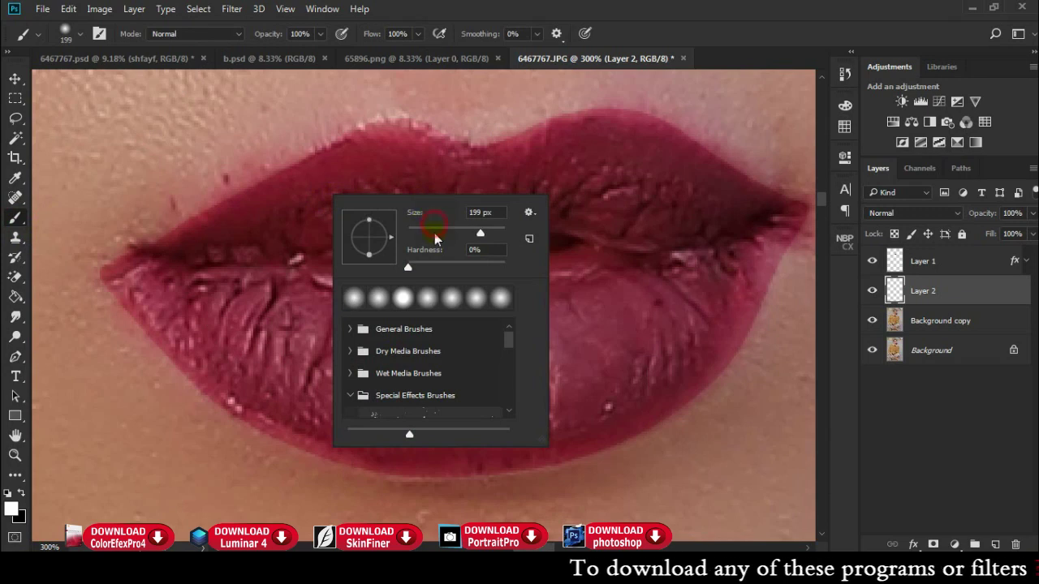
{"action": "left_click", "coordinate": [432, 266]}
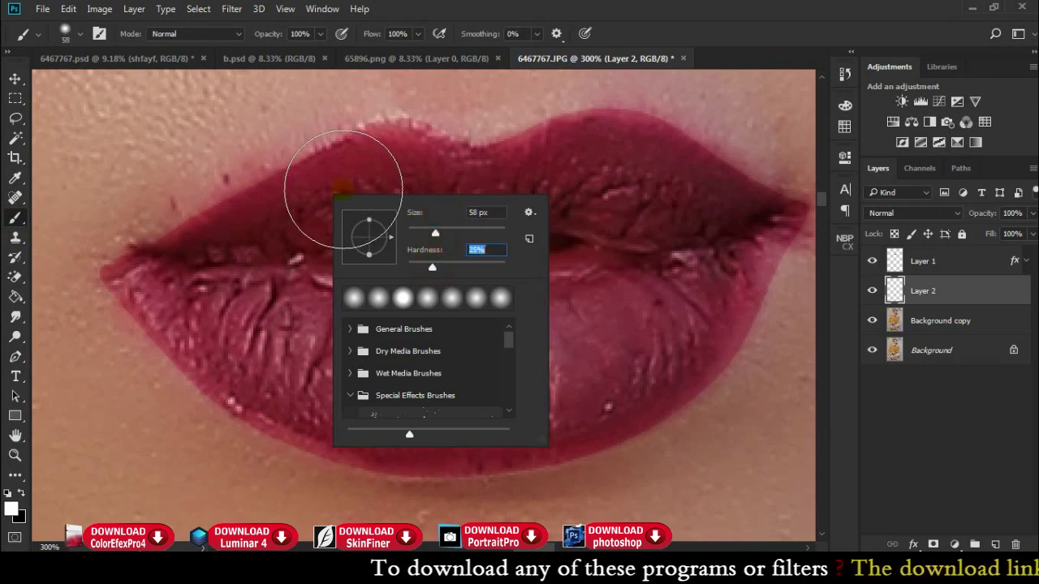
{"action": "left_click_drag", "start_coordinate": [434, 233], "coordinate": [426, 233]}
{"action": "left_click", "coordinate": [726, 43]}
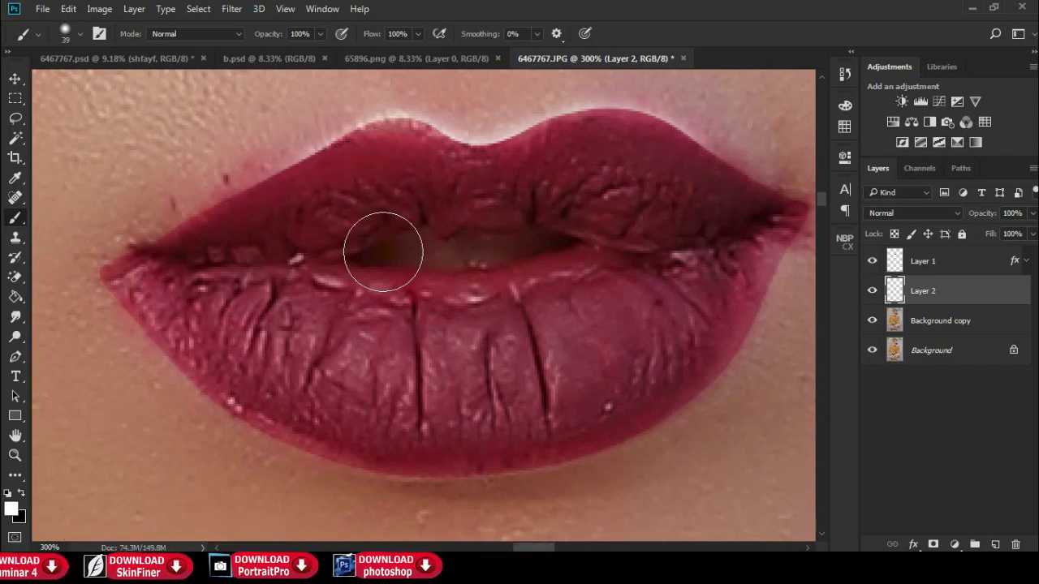
- Copy the reference portrait from 65896.png into the 6467767.JPG document beside the face and close the 65896.png window
{"action": "left_click", "coordinate": [15, 453]}
{"action": "left_click_drag", "start_coordinate": [328, 326], "coordinate": [254, 326]}
{"action": "left_click_drag", "start_coordinate": [326, 307], "coordinate": [280, 297]}
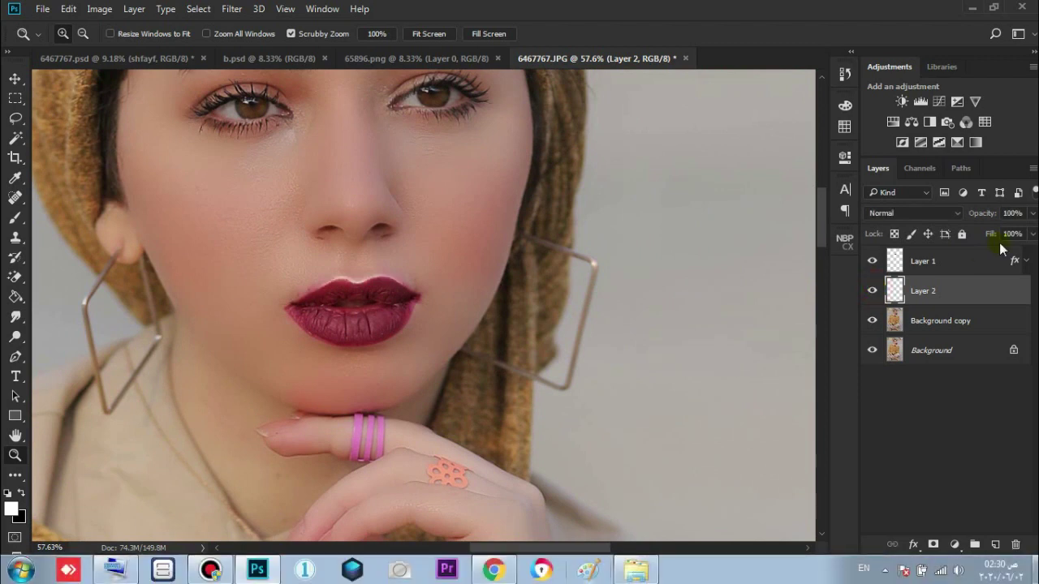
{"action": "left_click", "coordinate": [14, 82]}
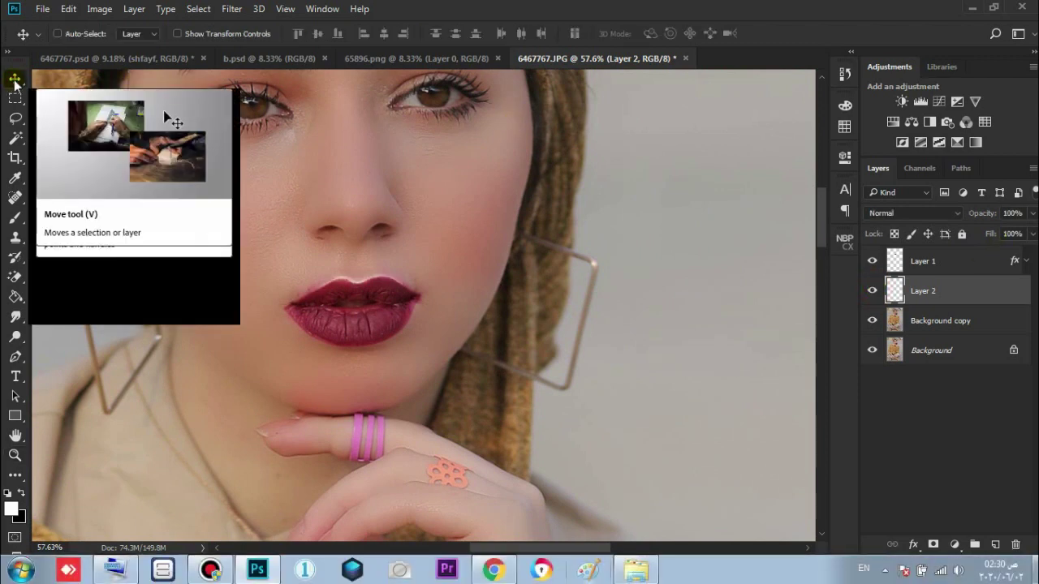
{"action": "left_click", "coordinate": [14, 454]}
{"action": "left_click_drag", "start_coordinate": [314, 322], "coordinate": [360, 255]}
{"action": "left_click_drag", "start_coordinate": [440, 60], "coordinate": [383, 135]}
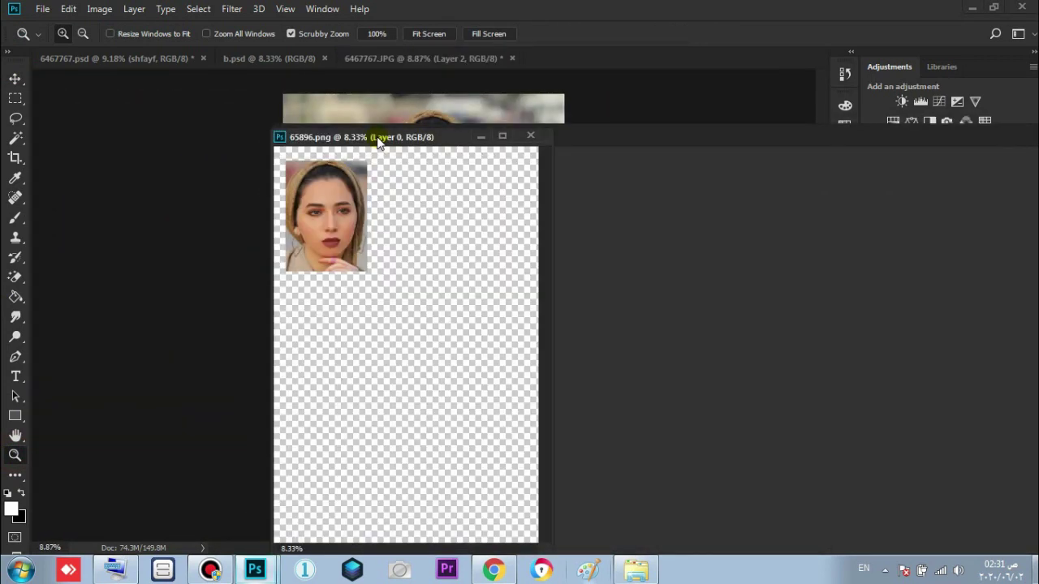
{"action": "left_click", "coordinate": [14, 78]}
{"action": "left_click_drag", "start_coordinate": [338, 162], "coordinate": [408, 348]}
{"action": "left_click", "coordinate": [531, 136]}
- Select the facial skin of the reference portrait on Layer 3 with the Magic Wand at tolerance 32
{"action": "key", "text": "ctrl+plus"}
{"action": "key", "text": "ctrl+plus"}
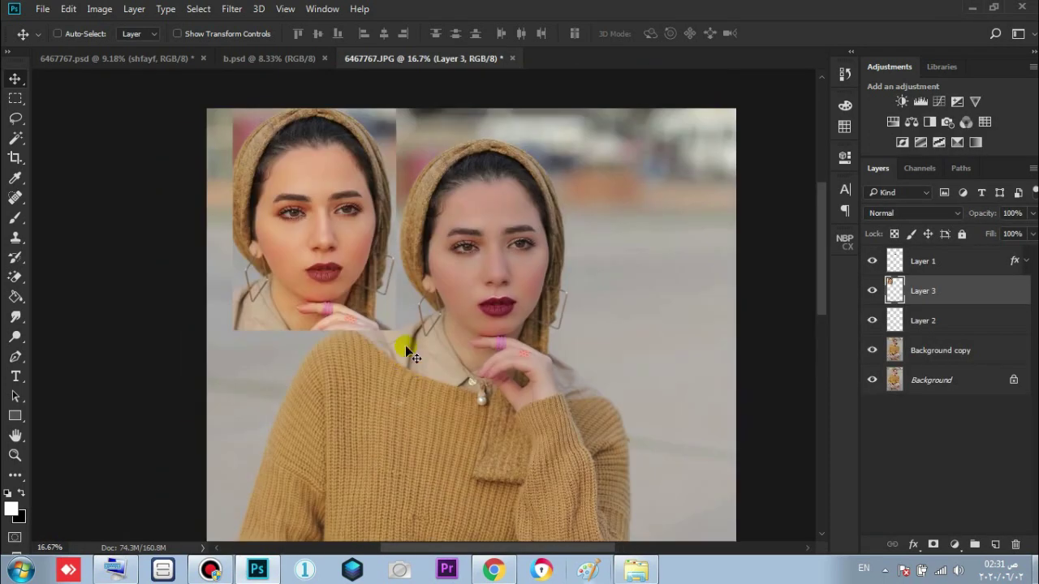
{"action": "key", "text": "ctrl+plus"}
{"action": "left_click_drag", "start_coordinate": [408, 290], "coordinate": [448, 407]}
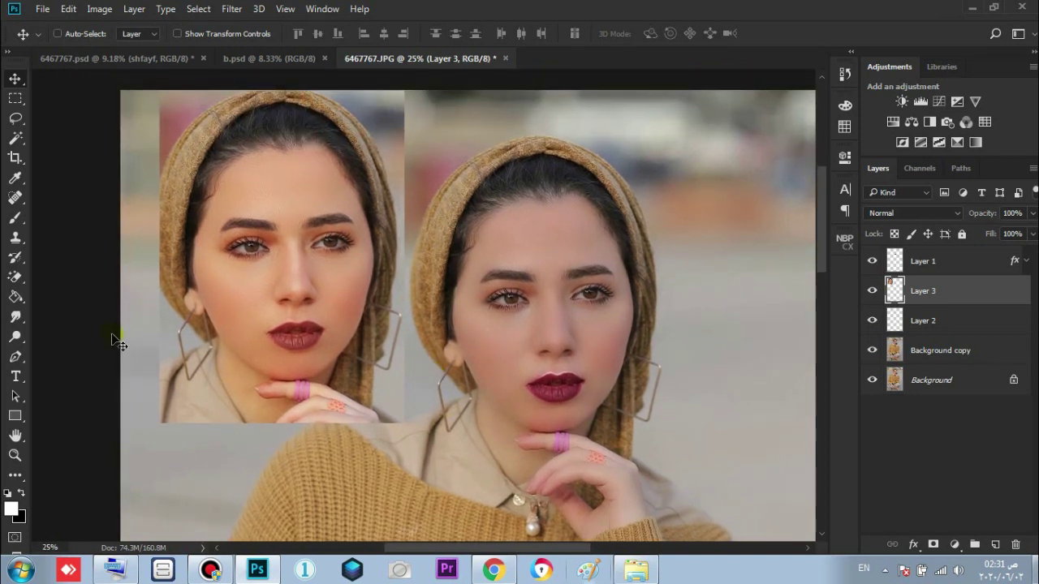
{"action": "left_click", "coordinate": [18, 141]}
{"action": "left_click", "coordinate": [221, 294]}
{"action": "left_click", "coordinate": [280, 186]}
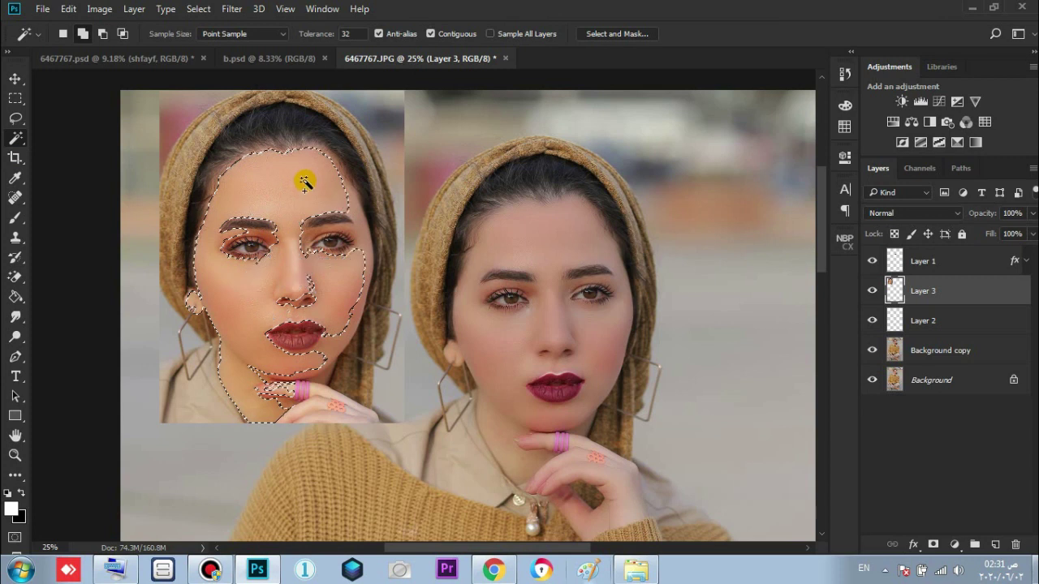
{"action": "left_click", "coordinate": [351, 306]}
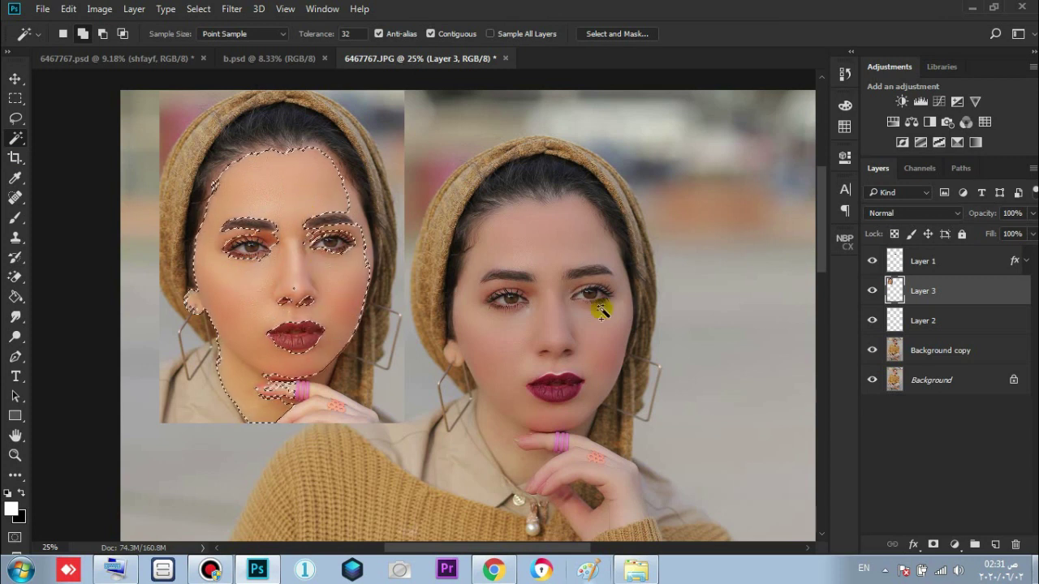
- Apply a NBP ColourmapX palette sampled from the selected skin above Layer 1, and move Layer 3 to the top of the stack
{"action": "left_click", "coordinate": [939, 259]}
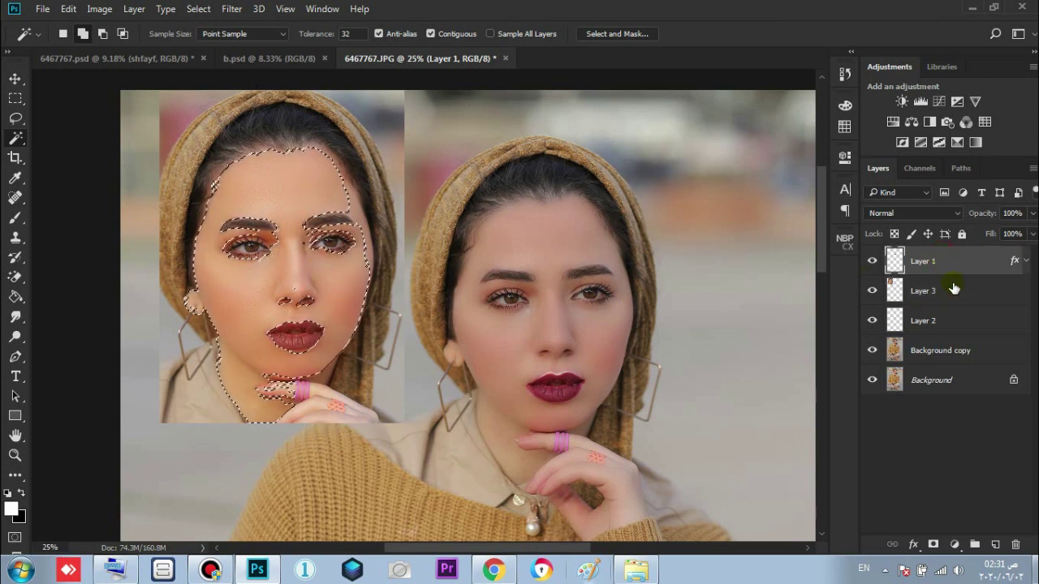
{"action": "left_click", "coordinate": [843, 242]}
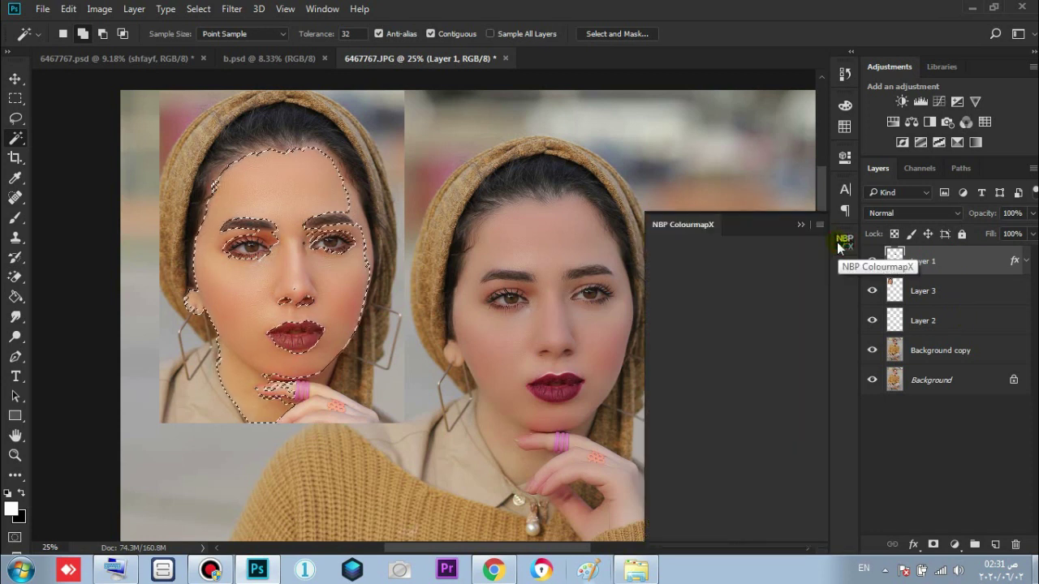
{"action": "key", "text": "v"}
{"action": "key", "text": "ctrl+d"}
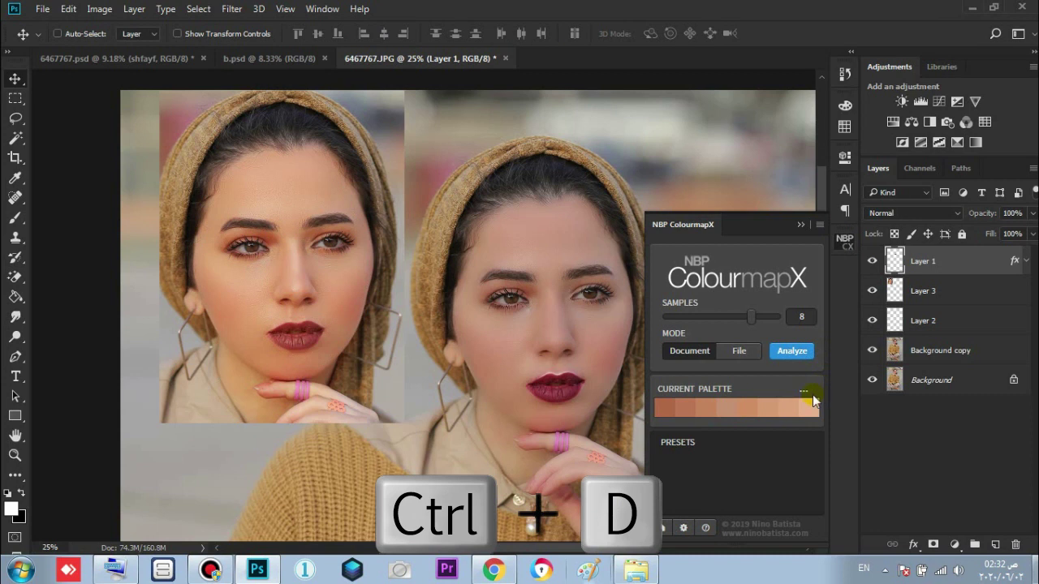
{"action": "left_click", "coordinate": [804, 390]}
{"action": "left_click", "coordinate": [779, 400]}
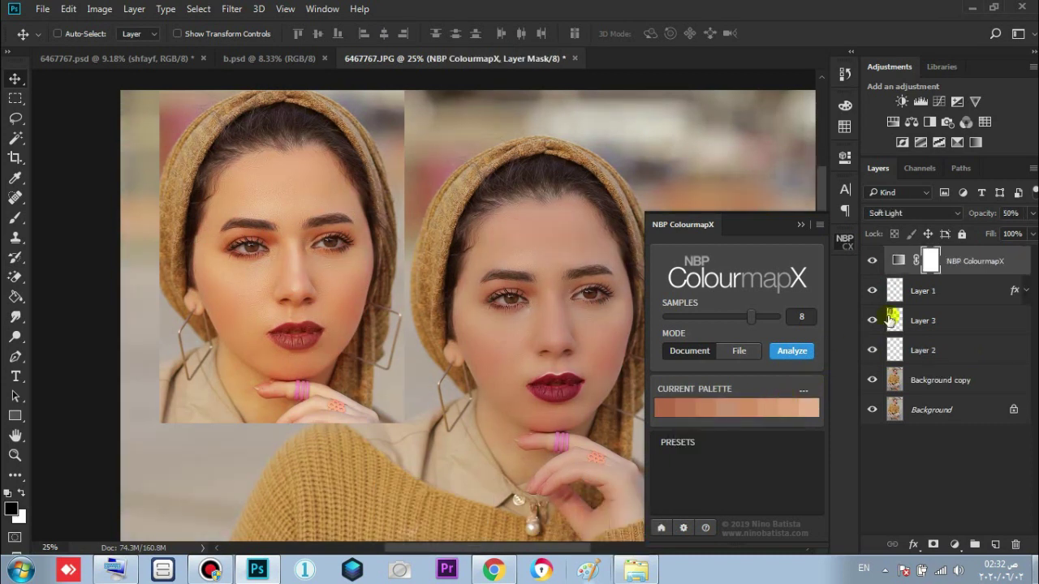
{"action": "left_click_drag", "start_coordinate": [920, 318], "coordinate": [961, 257]}
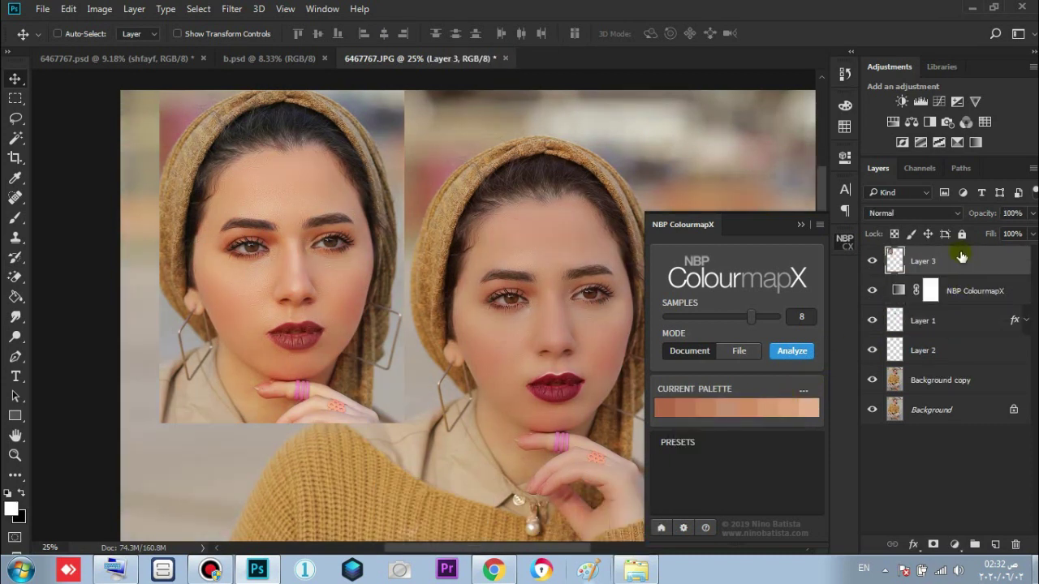
- Fill the NBP ColourmapX layer's mask with black and set the layer's opacity to 76%
{"action": "left_click", "coordinate": [930, 291]}
{"action": "left_click", "coordinate": [802, 227]}
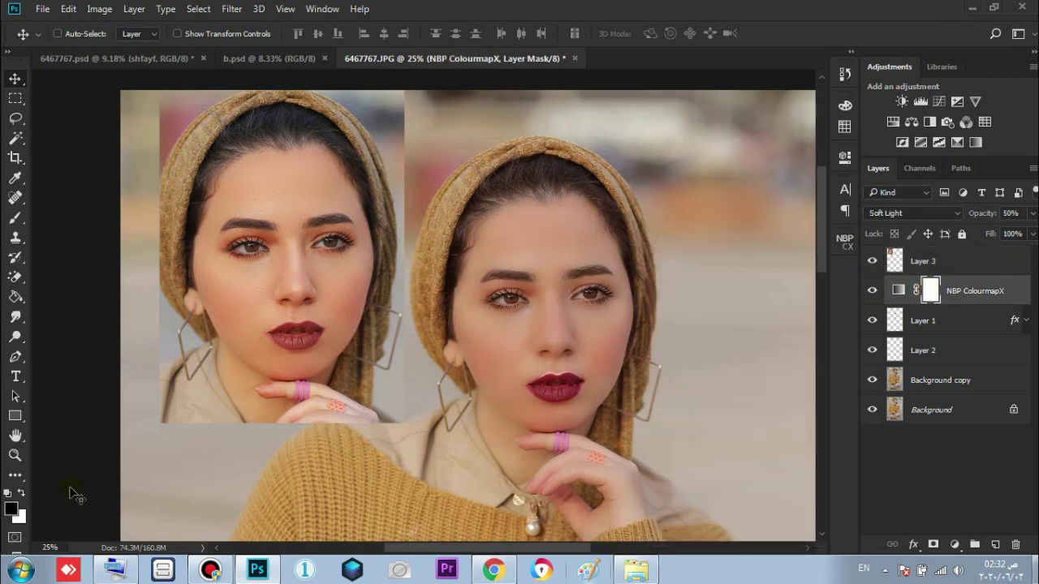
{"action": "left_click", "coordinate": [16, 298]}
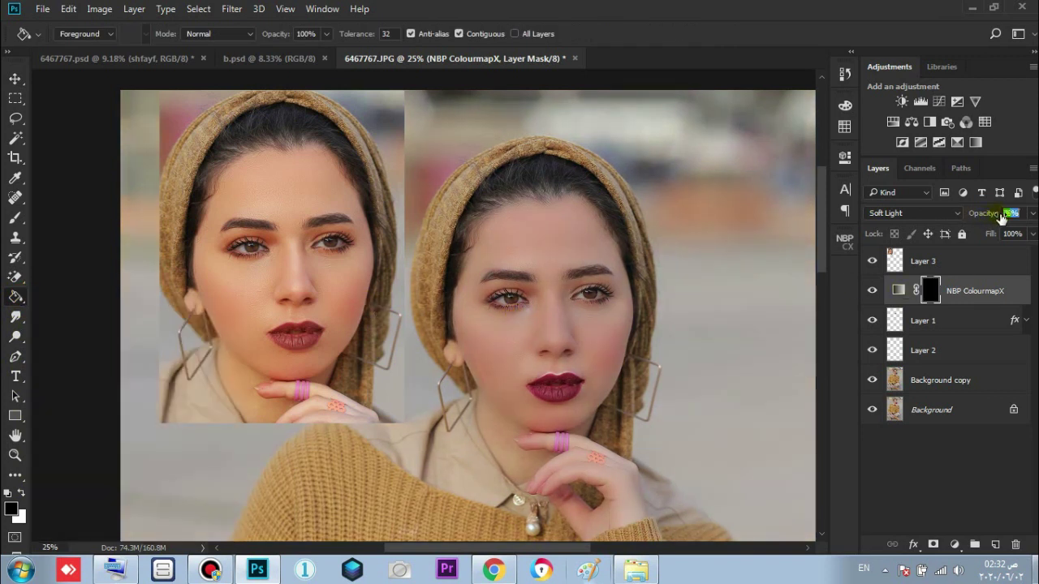
- Paint white with a 90 px soft brush on the NBP ColourmapX mask over the face, neck and raised hand
{"action": "left_click", "coordinate": [15, 456]}
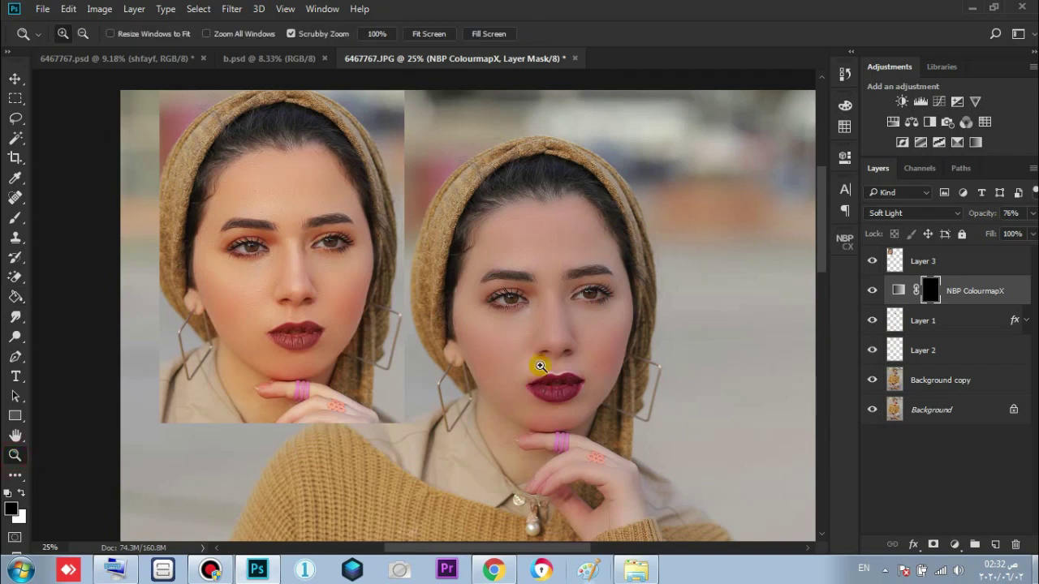
{"action": "left_click_drag", "start_coordinate": [536, 373], "coordinate": [579, 325]}
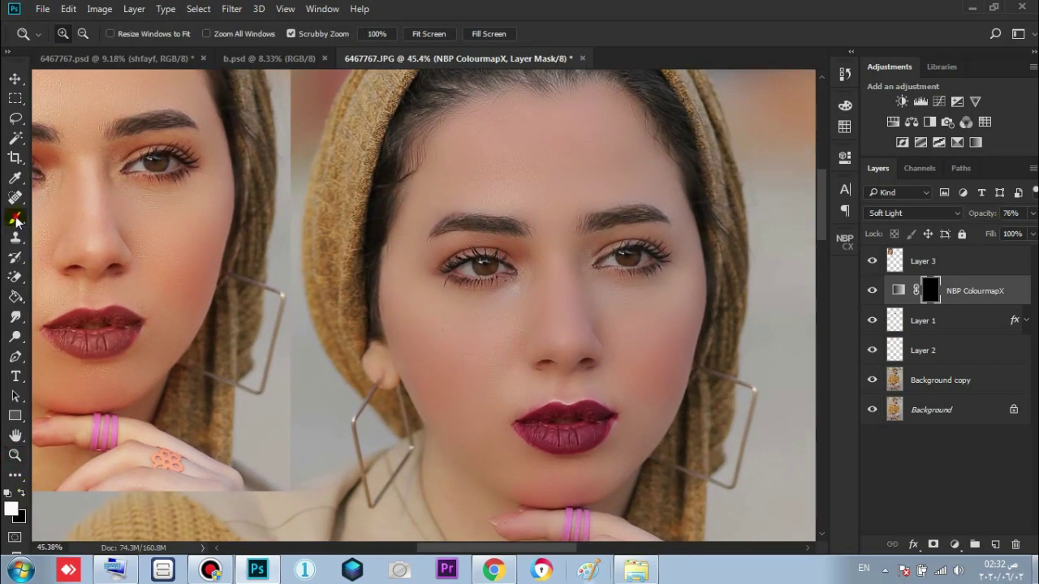
{"action": "left_click", "coordinate": [16, 219]}
{"action": "right_click", "coordinate": [436, 265]}
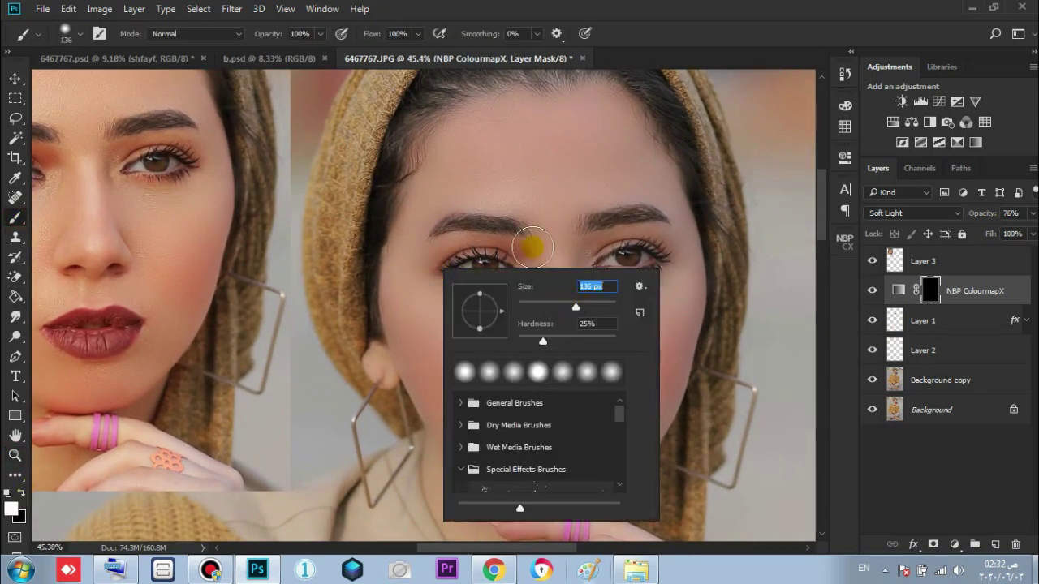
{"action": "mouse_move", "coordinate": [519, 128]}
{"action": "left_mouse_down"}
{"action": "mouse_move", "coordinate": [459, 200]}
{"action": "mouse_move", "coordinate": [469, 146]}
{"action": "mouse_move", "coordinate": [425, 250]}
{"action": "mouse_move", "coordinate": [399, 361]}
{"action": "mouse_move", "coordinate": [563, 116]}
{"action": "mouse_move", "coordinate": [614, 144]}
{"action": "mouse_move", "coordinate": [464, 266]}
{"action": "mouse_move", "coordinate": [644, 202]}
{"action": "mouse_move", "coordinate": [649, 376]}
{"action": "mouse_move", "coordinate": [633, 424]}
{"action": "mouse_move", "coordinate": [471, 412]}
{"action": "left_mouse_up"}
{"action": "mouse_move", "coordinate": [452, 469]}
{"action": "left_mouse_down"}
{"action": "mouse_move", "coordinate": [454, 347]}
{"action": "mouse_move", "coordinate": [573, 413]}
{"action": "mouse_move", "coordinate": [587, 434]}
{"action": "mouse_move", "coordinate": [660, 457]}
{"action": "mouse_move", "coordinate": [688, 494]}
{"action": "mouse_move", "coordinate": [658, 364]}
{"action": "mouse_move", "coordinate": [675, 388]}
{"action": "left_mouse_up"}
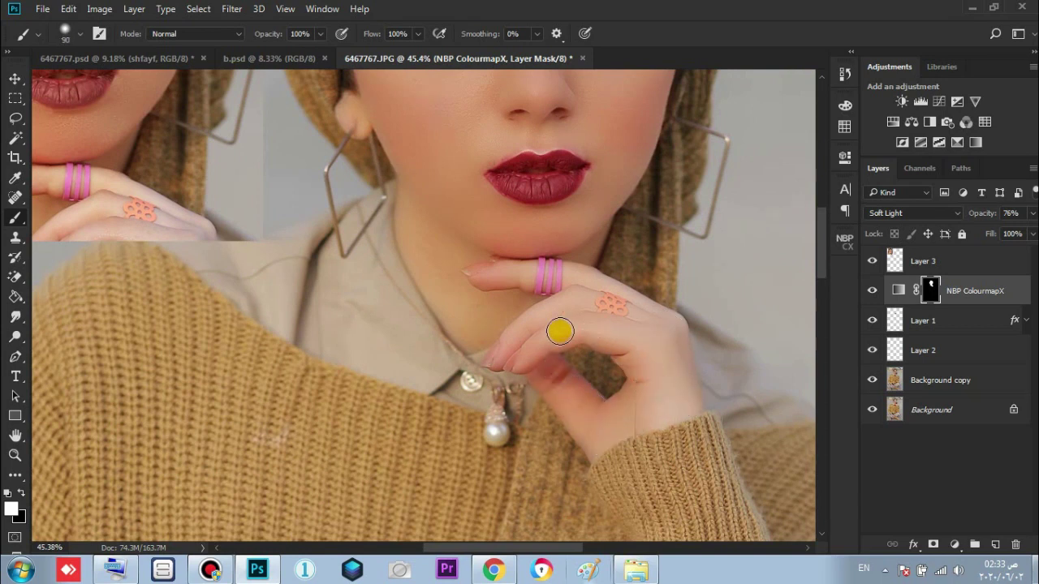
- Display the NBP ColourmapX mask on its own, paint the grey gaps in the face and hand area white, and return to the image
{"action": "left_click", "coordinate": [931, 291], "text": "alt"}
{"action": "left_click_drag", "start_coordinate": [595, 315], "coordinate": [564, 306]}
{"action": "scroll", "coordinate": [565, 307], "scroll_direction": "up", "scroll_amount": 5}
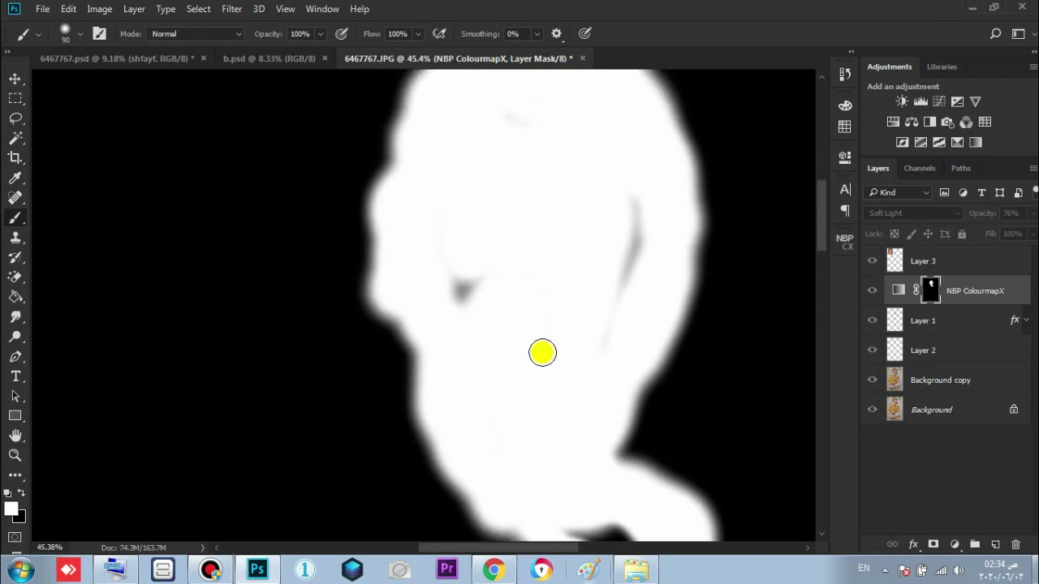
{"action": "scroll", "coordinate": [572, 253], "scroll_direction": "up", "scroll_amount": 1}
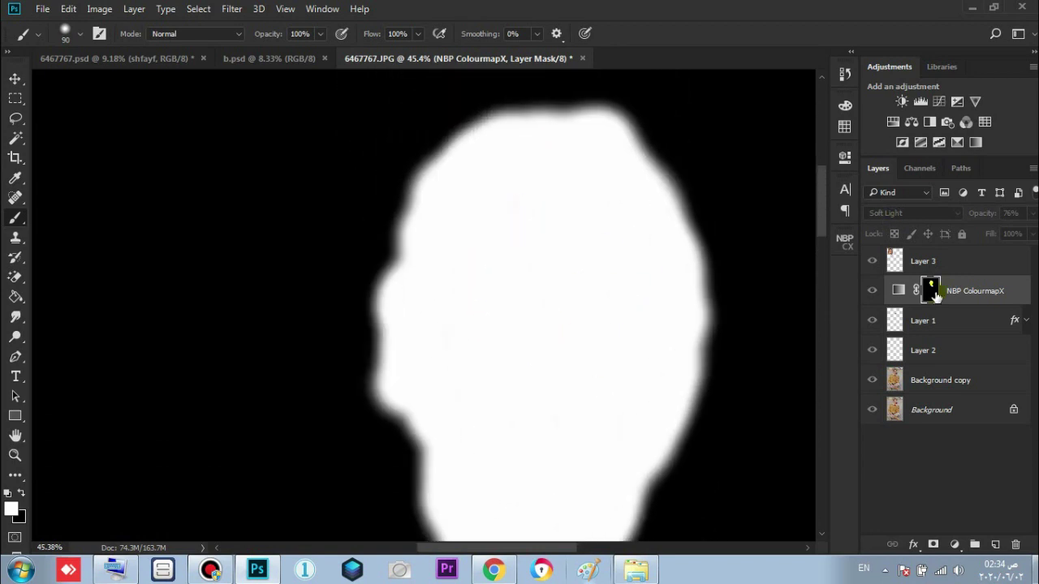
{"action": "left_click", "coordinate": [935, 292], "text": "alt"}
- Paint the NBP ColourmapX mask white over the hand resting on the trousers and check the coverage in the mask view
{"action": "left_click_drag", "start_coordinate": [511, 284], "coordinate": [398, 162]}
{"action": "left_click_drag", "start_coordinate": [345, 304], "coordinate": [406, 302]}
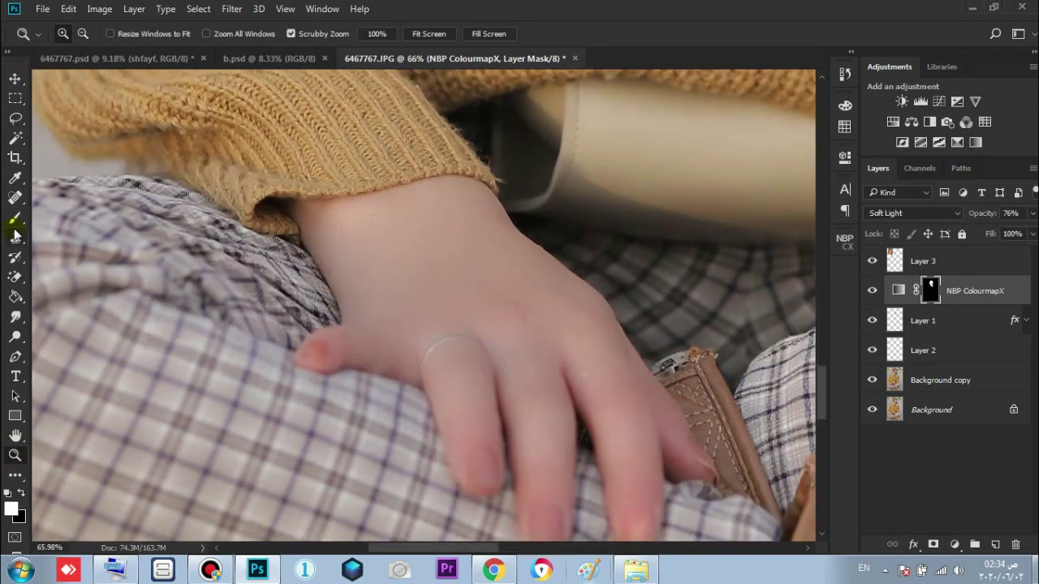
{"action": "key", "text": "b"}
{"action": "mouse_move", "coordinate": [475, 441]}
{"action": "left_mouse_down"}
{"action": "mouse_move", "coordinate": [541, 432]}
{"action": "mouse_move", "coordinate": [500, 422]}
{"action": "mouse_move", "coordinate": [383, 280]}
{"action": "mouse_move", "coordinate": [407, 208]}
{"action": "mouse_move", "coordinate": [475, 211]}
{"action": "mouse_move", "coordinate": [553, 290]}
{"action": "mouse_move", "coordinate": [404, 247]}
{"action": "mouse_move", "coordinate": [464, 279]}
{"action": "mouse_move", "coordinate": [586, 316]}
{"action": "mouse_move", "coordinate": [606, 367]}
{"action": "mouse_move", "coordinate": [584, 379]}
{"action": "mouse_move", "coordinate": [596, 328]}
{"action": "mouse_move", "coordinate": [682, 456]}
{"action": "left_mouse_up"}
{"action": "scroll", "coordinate": [625, 468], "scroll_direction": "down", "scroll_amount": 3}
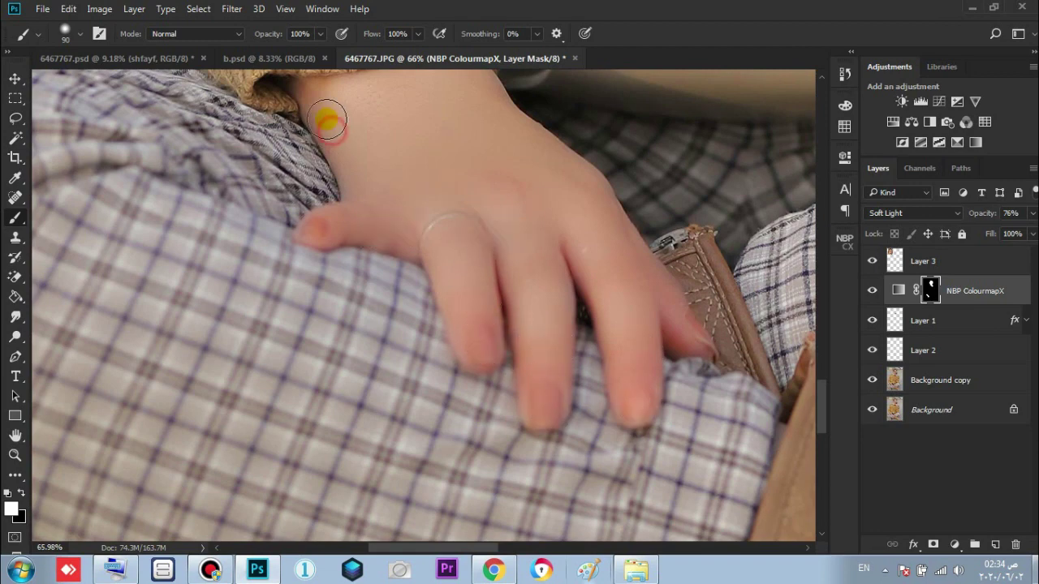
{"action": "left_click", "coordinate": [930, 290], "text": "alt"}
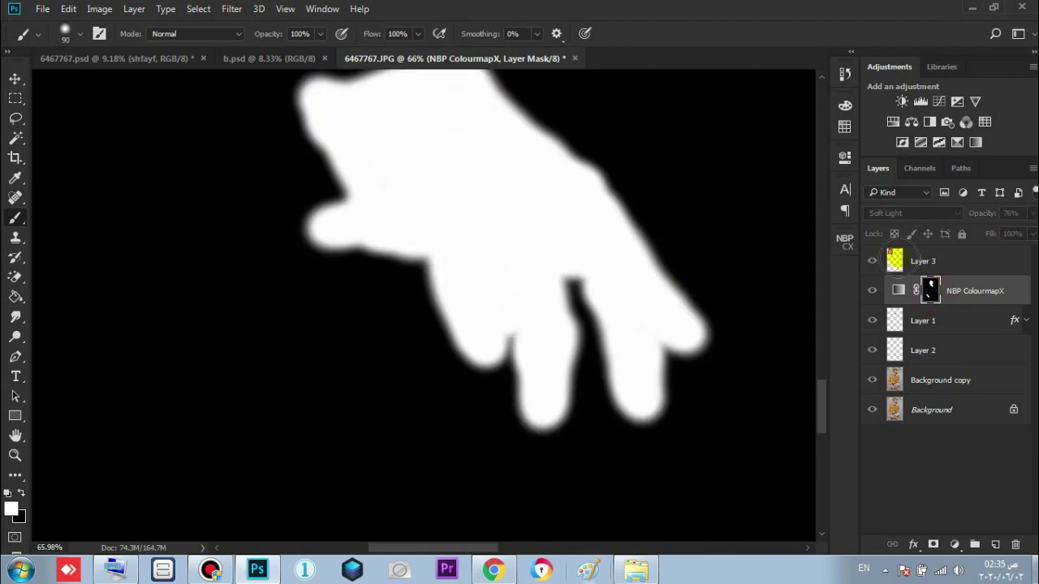
{"action": "left_click", "coordinate": [931, 291], "text": "alt"}
- Set the opacity of the NBP ColourmapX layer to 68%
{"action": "left_click", "coordinate": [15, 456]}
{"action": "left_click_drag", "start_coordinate": [373, 314], "coordinate": [296, 307]}
{"action": "left_click_drag", "start_coordinate": [431, 250], "coordinate": [351, 253]}
{"action": "left_click_drag", "start_coordinate": [376, 297], "coordinate": [438, 295]}
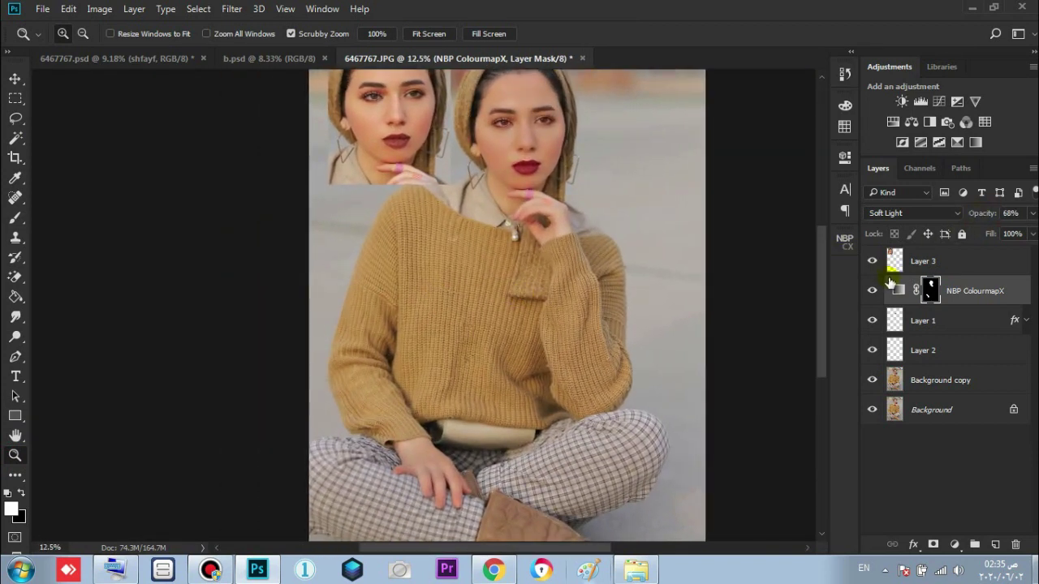
- Add a Hue/Saturation adjustment above NBP ColourmapX with hue +2 and saturation +3
{"action": "left_click", "coordinate": [961, 288]}
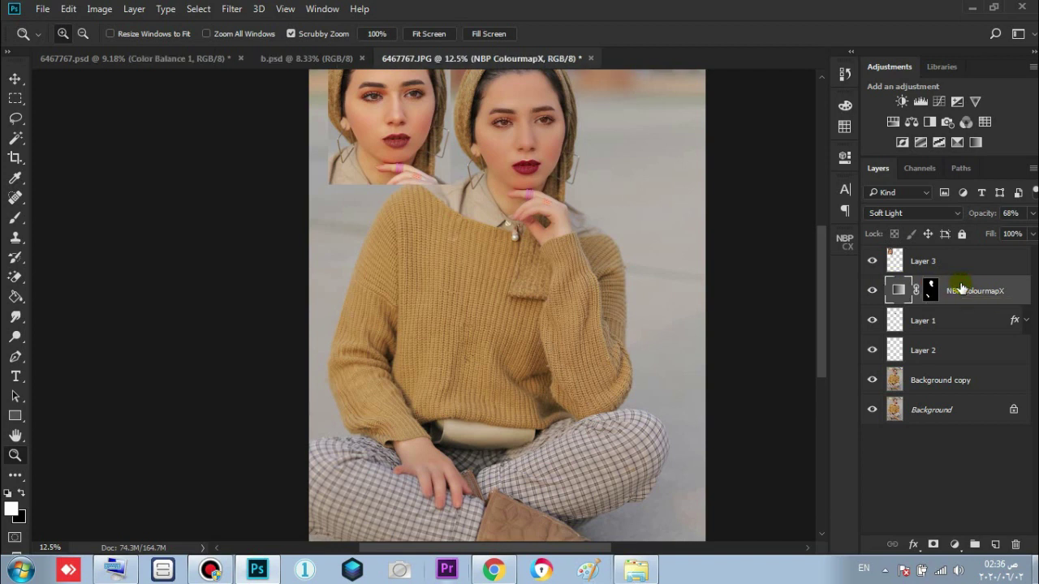
{"action": "left_click", "coordinate": [892, 122]}
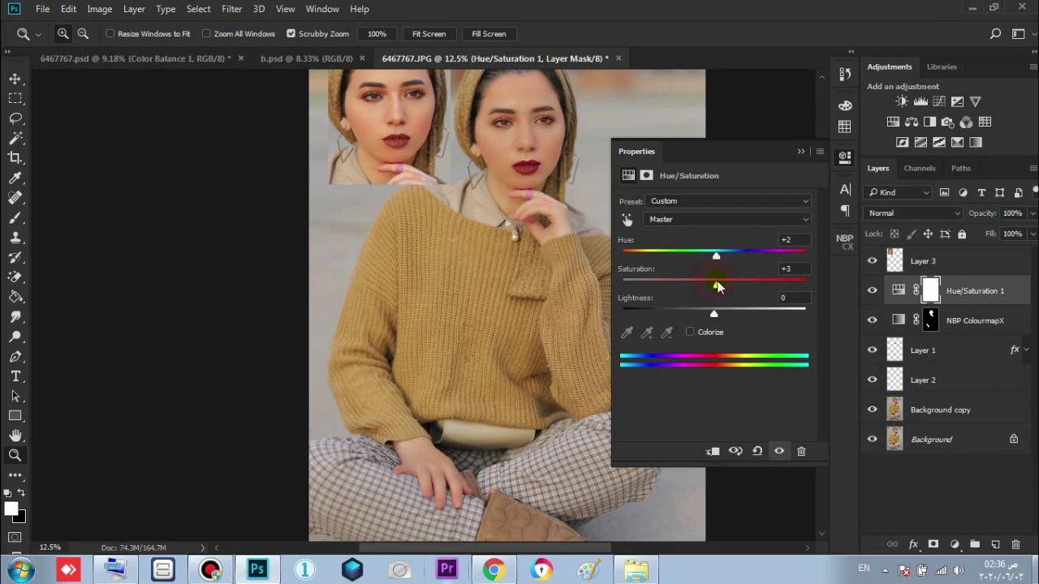
{"action": "left_click", "coordinate": [798, 154]}
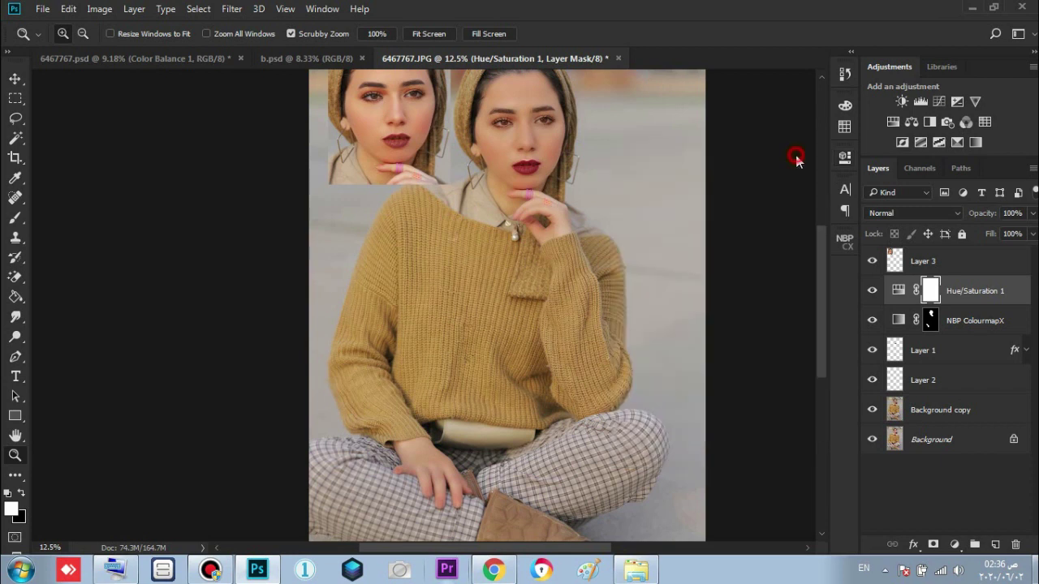
- Add a Selective Color adjustment with Reds at cyan -12, magenta +3, yellow +3, black +7 and Yellows at cyan -10, magenta +2, black +3
{"action": "left_click", "coordinate": [959, 143]}
{"action": "left_click", "coordinate": [530, 109]}
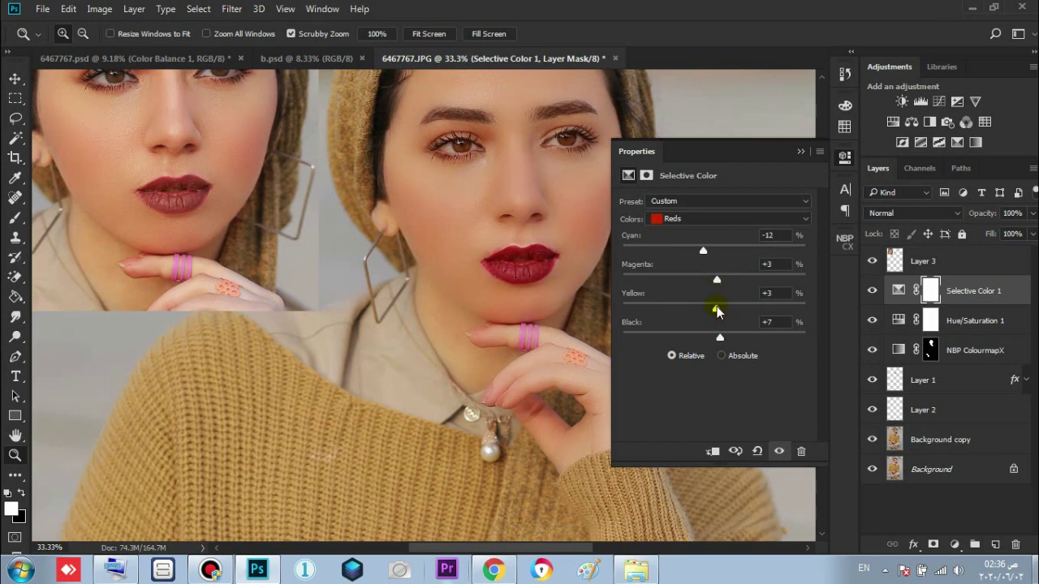
{"action": "left_click", "coordinate": [728, 219]}
{"action": "left_click", "coordinate": [726, 238]}
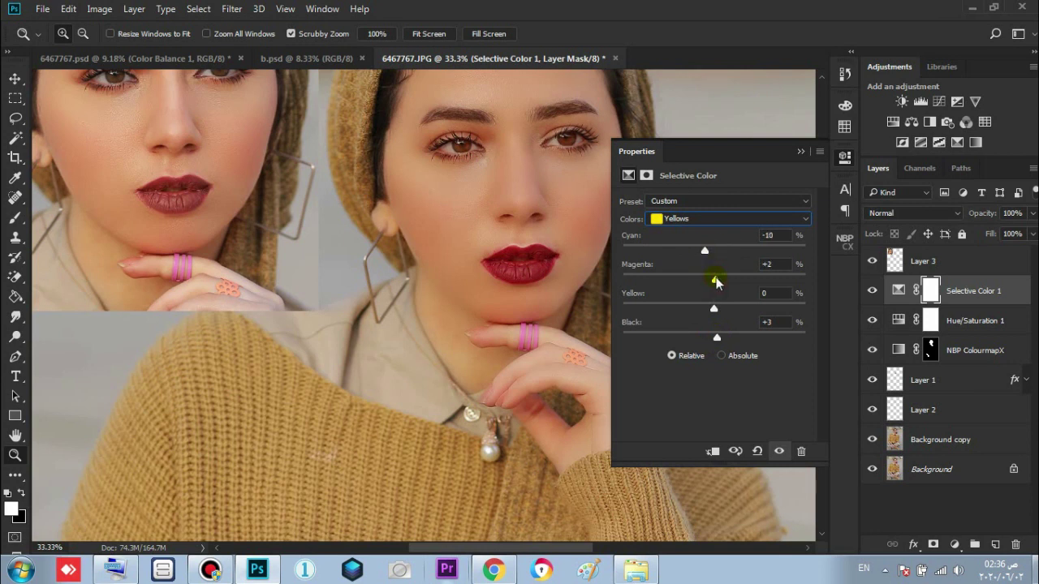
{"action": "left_click", "coordinate": [797, 152]}
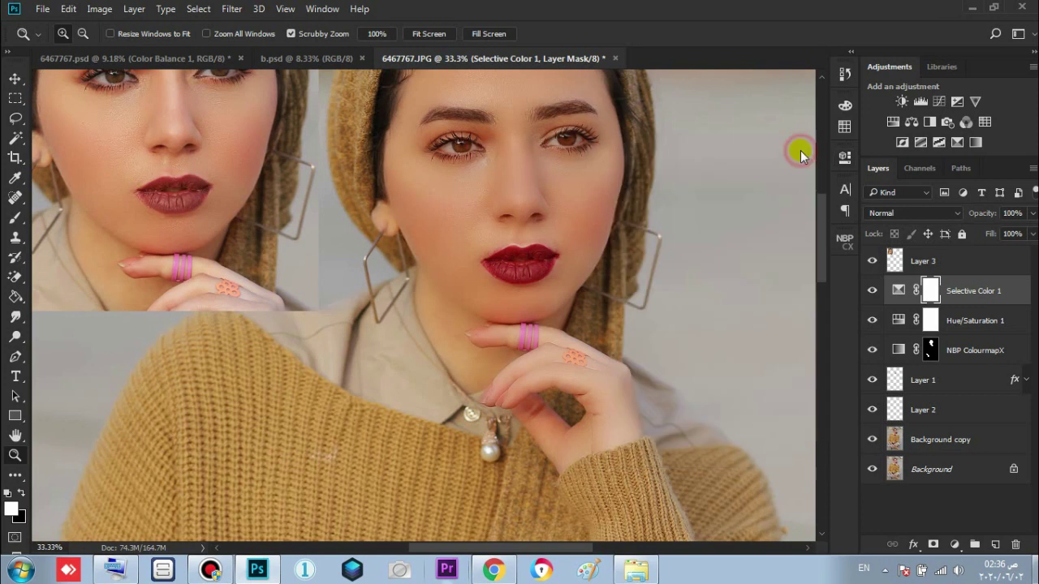
- Add a Color Balance adjustment with the midtones at cyan-red +31 and yellow-blue -6
{"action": "left_click", "coordinate": [911, 122]}
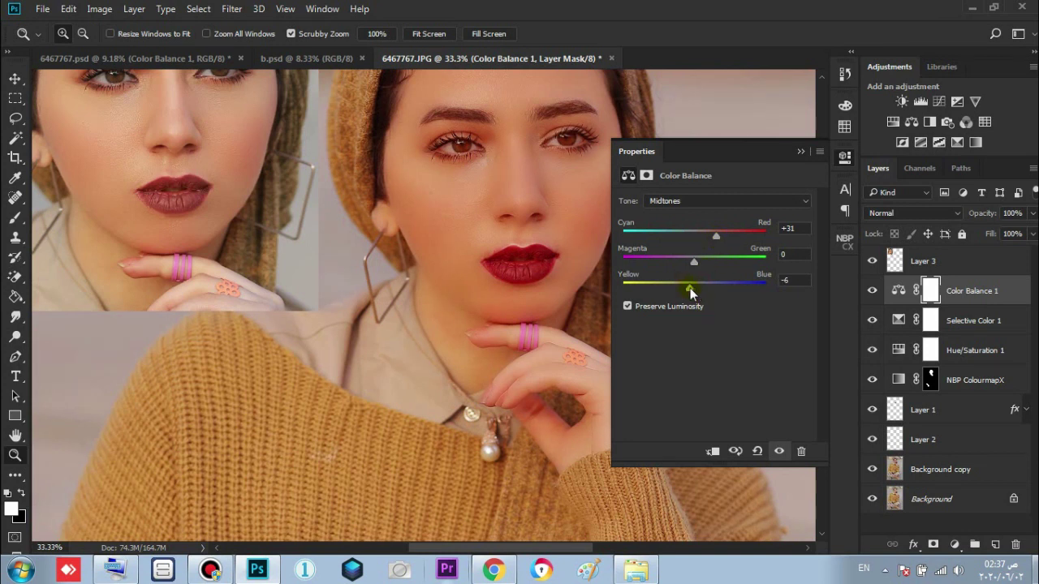
{"action": "left_click", "coordinate": [801, 152]}
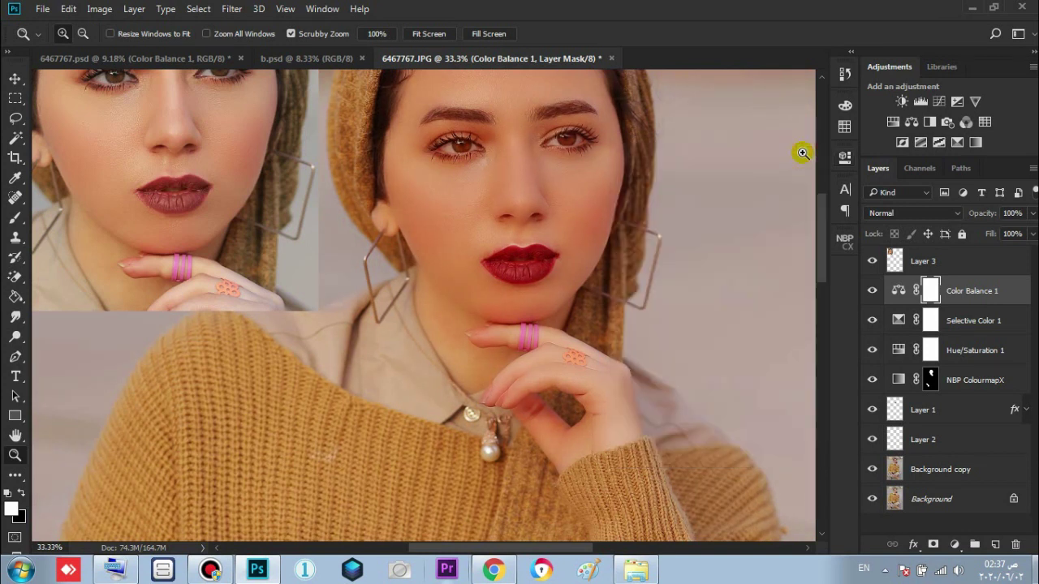
- Clip the Color Balance, Selective Color and Hue/Saturation adjustments to the NBP ColourmapX layer
{"action": "key", "text": "alt"}
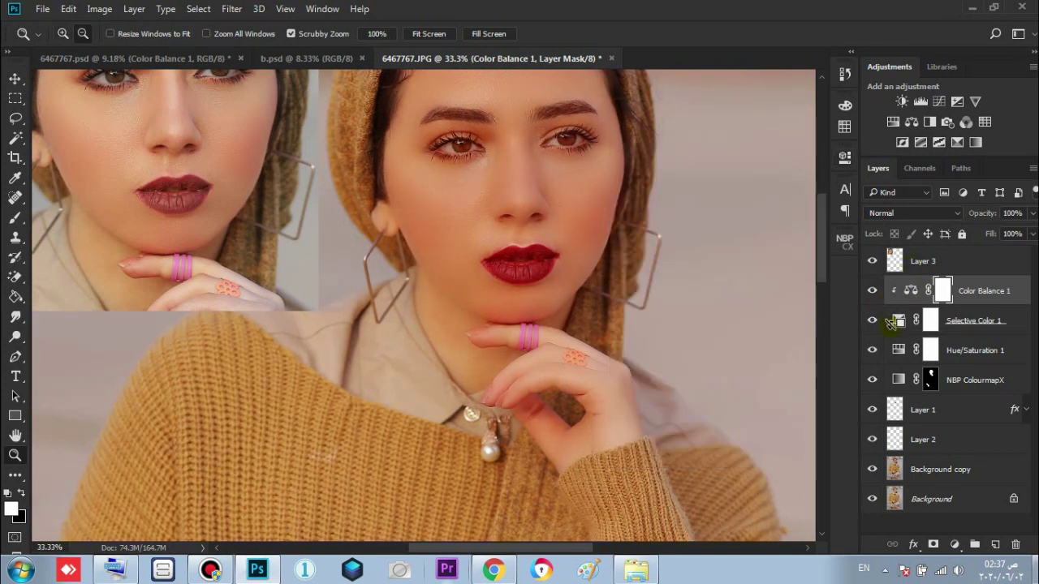
{"action": "left_click", "coordinate": [888, 324], "text": "alt"}
{"action": "left_click", "coordinate": [888, 335], "text": "alt"}
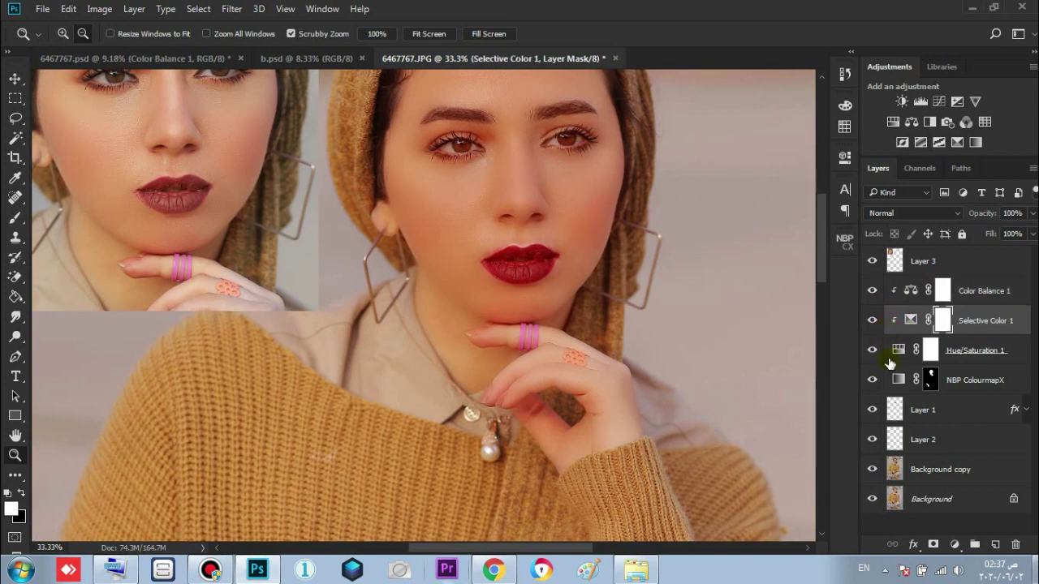
{"action": "left_click", "coordinate": [890, 361]}
{"action": "left_click", "coordinate": [891, 359], "text": "alt"}
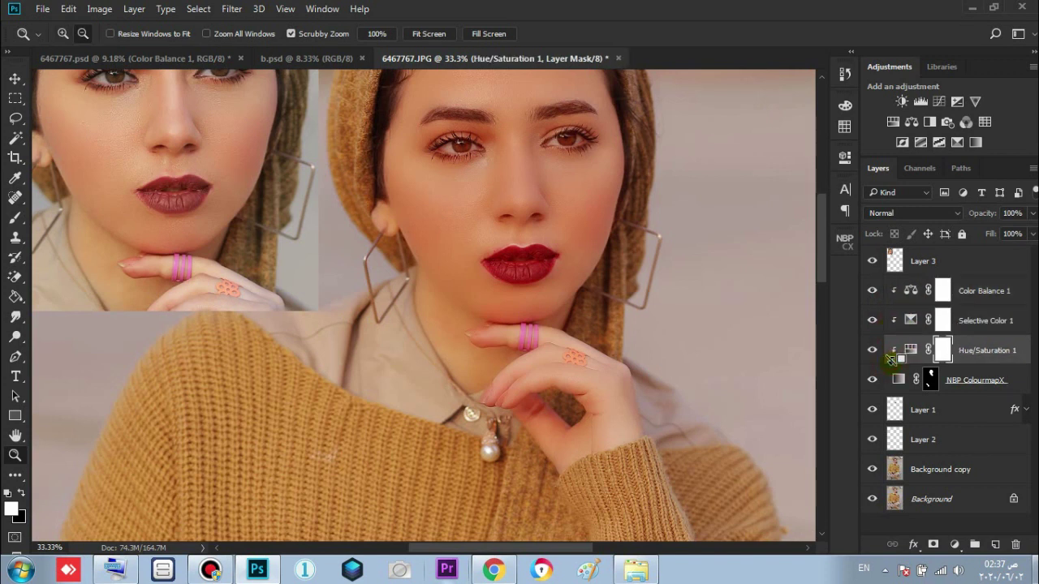
- Group the NBP ColourmapX layer with its three clipped adjustment layers
{"action": "left_click", "coordinate": [987, 368]}
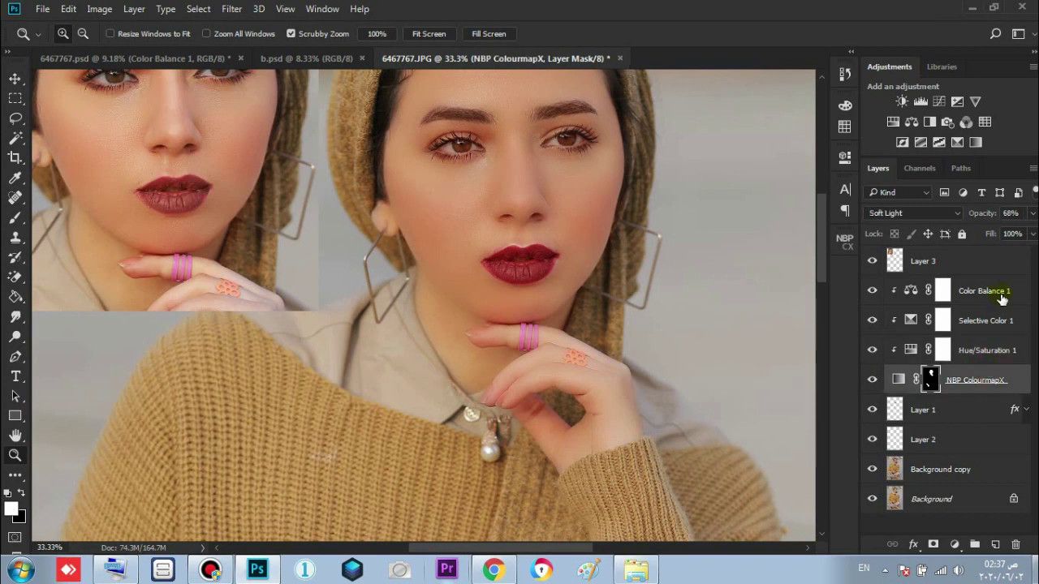
{"action": "left_click", "coordinate": [1002, 297], "text": "shift"}
{"action": "left_click", "coordinate": [975, 542]}
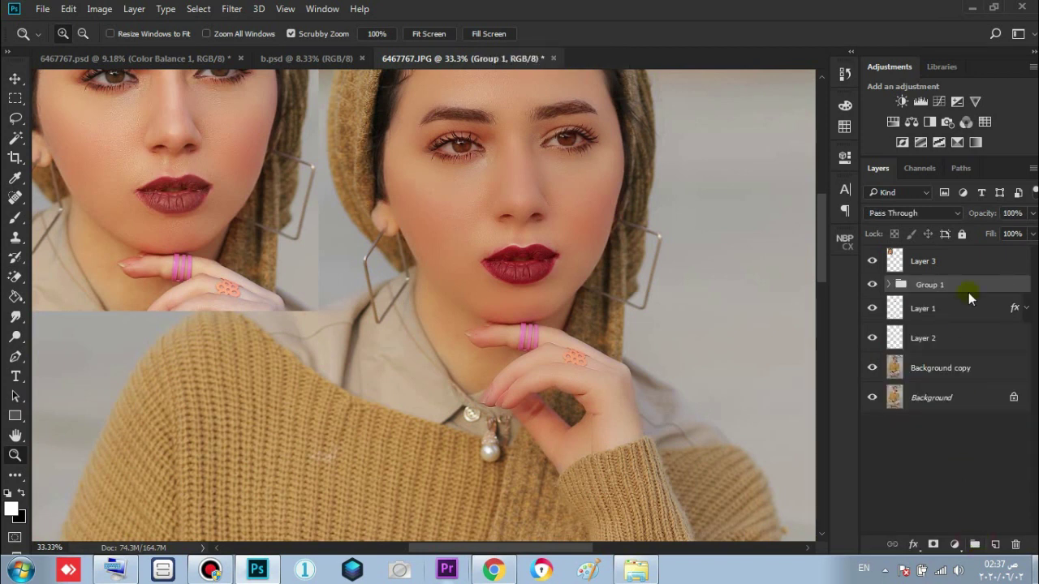
{"action": "left_click", "coordinate": [968, 289]}
- Paint black with a 15 px brush on the NBP ColourmapX mask over the white of the first eye, on both sides of the iris
{"action": "left_click_drag", "start_coordinate": [487, 230], "coordinate": [457, 234]}
{"action": "left_click", "coordinate": [891, 285]}
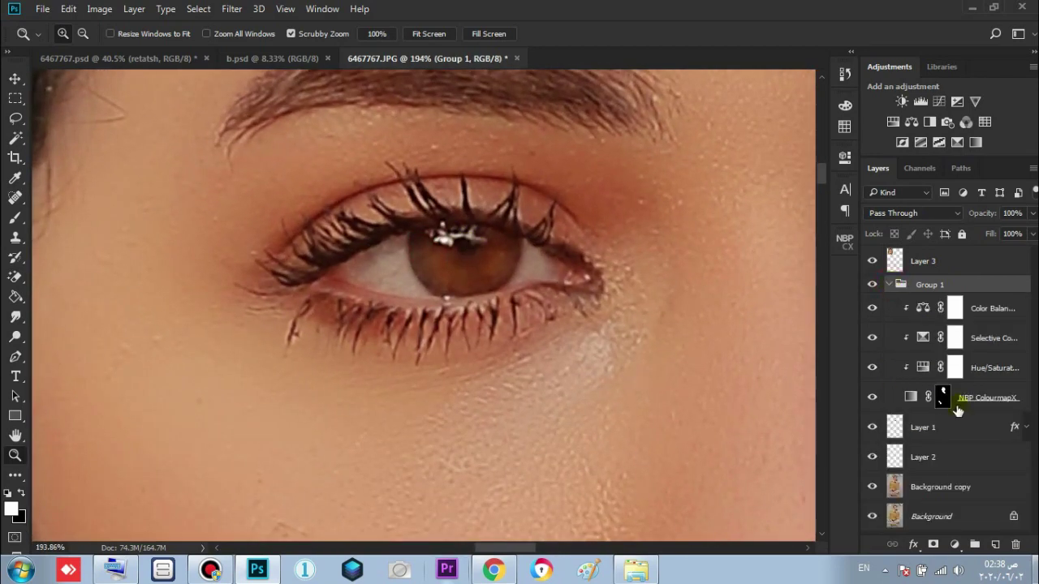
{"action": "left_click", "coordinate": [941, 397]}
{"action": "left_click", "coordinate": [23, 495]}
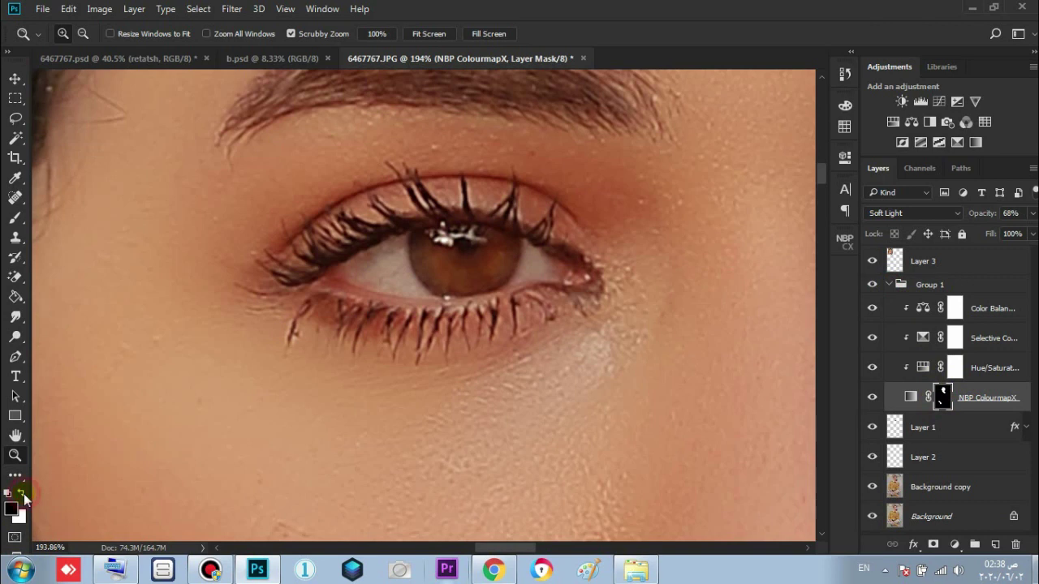
{"action": "left_click", "coordinate": [17, 217]}
{"action": "key", "text": "bracketleft"}
{"action": "key", "text": "bracketleft"}
{"action": "key", "text": "bracketleft"}
{"action": "key", "text": "bracketleft"}
{"action": "key", "text": "bracketleft"}
{"action": "key", "text": "bracketleft"}
{"action": "key", "text": "bracketleft"}
{"action": "key", "text": "bracketleft"}
{"action": "key", "text": "bracketleft"}
{"action": "key", "text": "ctrl+plus"}
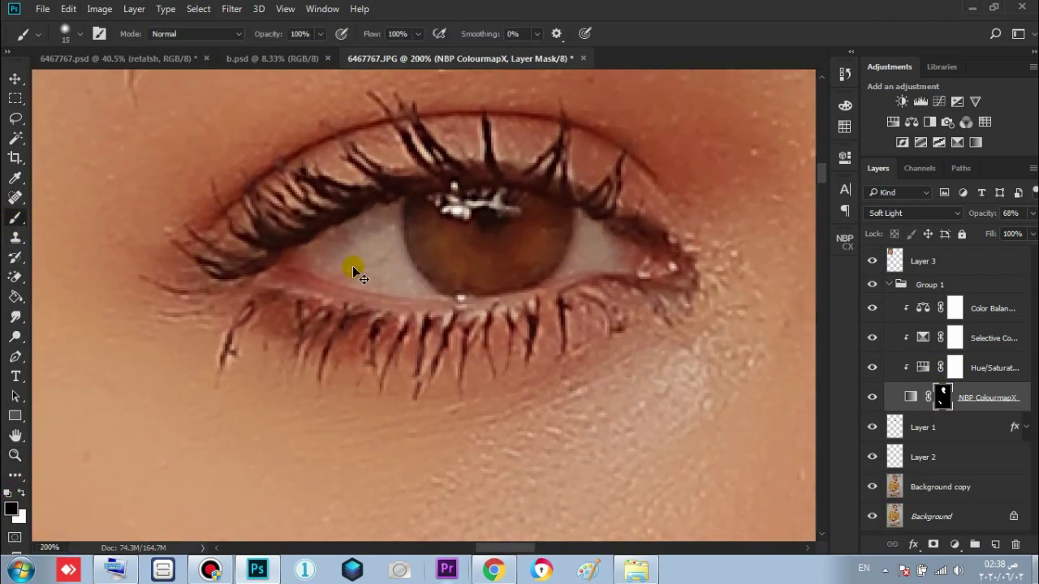
{"action": "key", "text": "ctrl+plus"}
{"action": "mouse_move", "coordinate": [411, 280]}
{"action": "left_mouse_down"}
{"action": "mouse_move", "coordinate": [301, 262]}
{"action": "mouse_move", "coordinate": [318, 220]}
{"action": "mouse_move", "coordinate": [348, 224]}
{"action": "mouse_move", "coordinate": [419, 285]}
{"action": "left_mouse_up"}
{"action": "mouse_move", "coordinate": [625, 258]}
{"action": "left_mouse_down"}
{"action": "mouse_move", "coordinate": [647, 208]}
{"action": "mouse_move", "coordinate": [685, 251]}
{"action": "mouse_move", "coordinate": [706, 248]}
{"action": "mouse_move", "coordinate": [680, 231]}
{"action": "mouse_move", "coordinate": [622, 265]}
{"action": "left_mouse_up"}
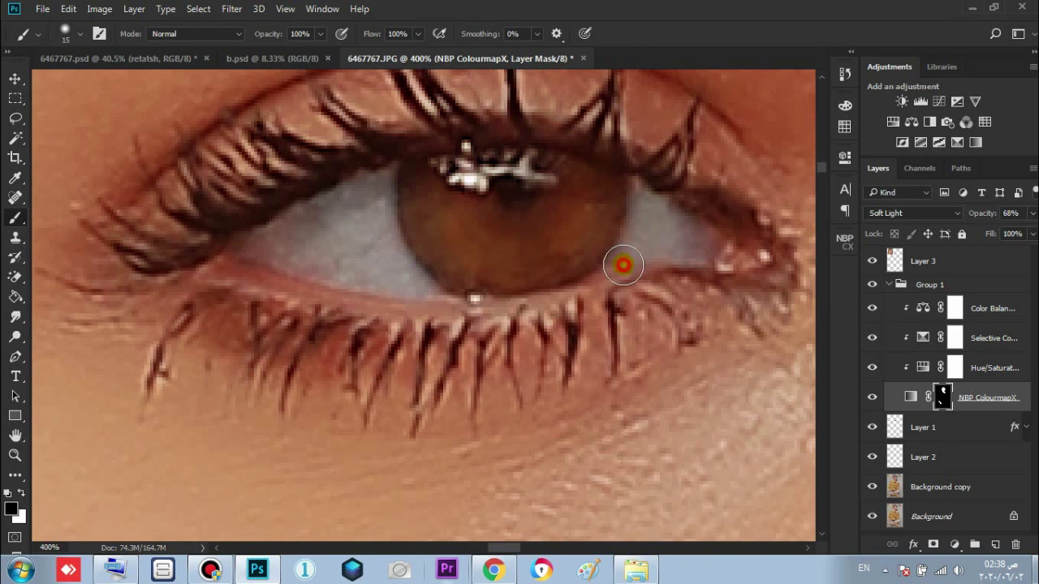
- Paint the white of the other eye black on the NBP ColourmapX mask
{"action": "scroll", "coordinate": [601, 267], "scroll_direction": "right", "scroll_amount": 10}
{"action": "mouse_move", "coordinate": [317, 267]}
{"action": "left_mouse_down"}
{"action": "mouse_move", "coordinate": [318, 209]}
{"action": "mouse_move", "coordinate": [343, 257]}
{"action": "mouse_move", "coordinate": [300, 232]}
{"action": "mouse_move", "coordinate": [241, 256]}
{"action": "mouse_move", "coordinate": [302, 261]}
{"action": "left_mouse_up"}
{"action": "mouse_move", "coordinate": [619, 204]}
{"action": "left_mouse_down"}
{"action": "mouse_move", "coordinate": [568, 263]}
{"action": "mouse_move", "coordinate": [605, 219]}
{"action": "mouse_move", "coordinate": [649, 220]}
{"action": "mouse_move", "coordinate": [580, 254]}
{"action": "mouse_move", "coordinate": [598, 225]}
{"action": "left_mouse_up"}
- Hide the reference portrait on Layer 3 and collapse the skin-tone layer group
{"action": "key", "text": "z"}
{"action": "left_click_drag", "start_coordinate": [353, 308], "coordinate": [263, 336]}
{"action": "left_click_drag", "start_coordinate": [409, 295], "coordinate": [308, 300]}
{"action": "left_click", "coordinate": [428, 33]}
{"action": "left_click", "coordinate": [871, 261]}
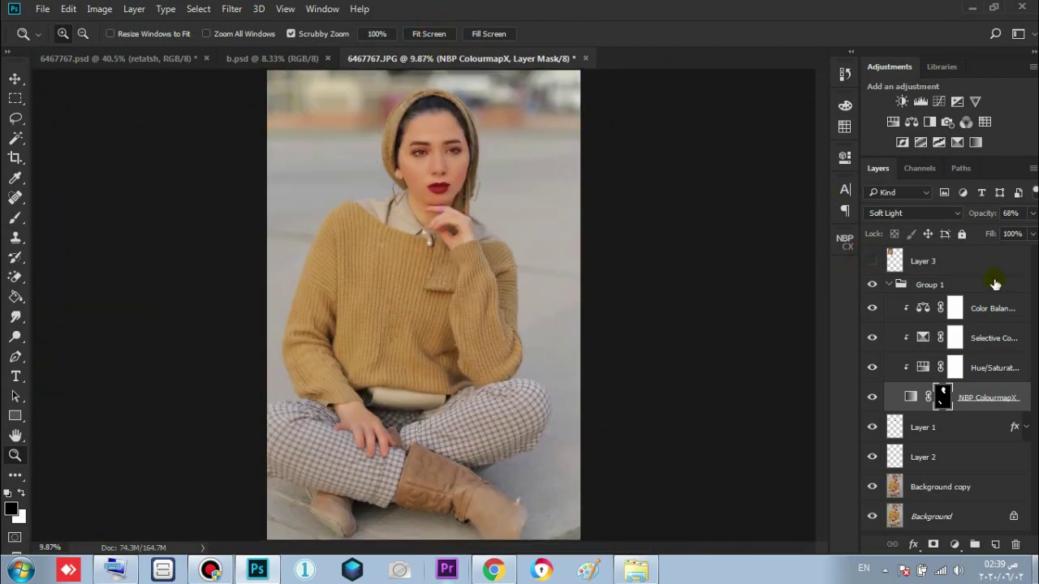
{"action": "left_click", "coordinate": [994, 284]}
{"action": "left_click", "coordinate": [889, 285]}
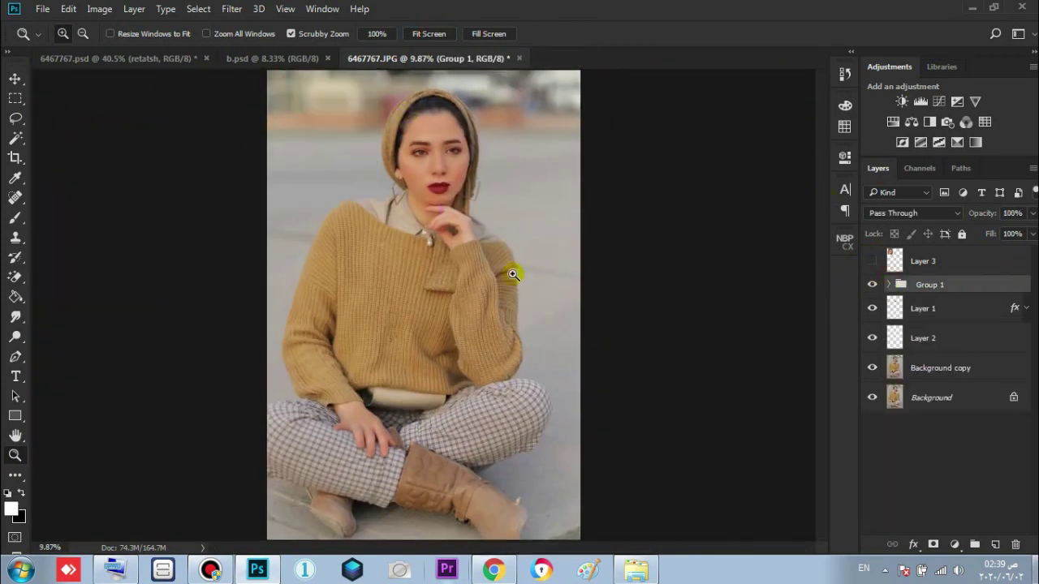
- Save the retouched image to the desktop as a JPEG named ddddddddd at quality 12
{"action": "left_click", "coordinate": [41, 9]}
{"action": "left_click", "coordinate": [72, 176]}
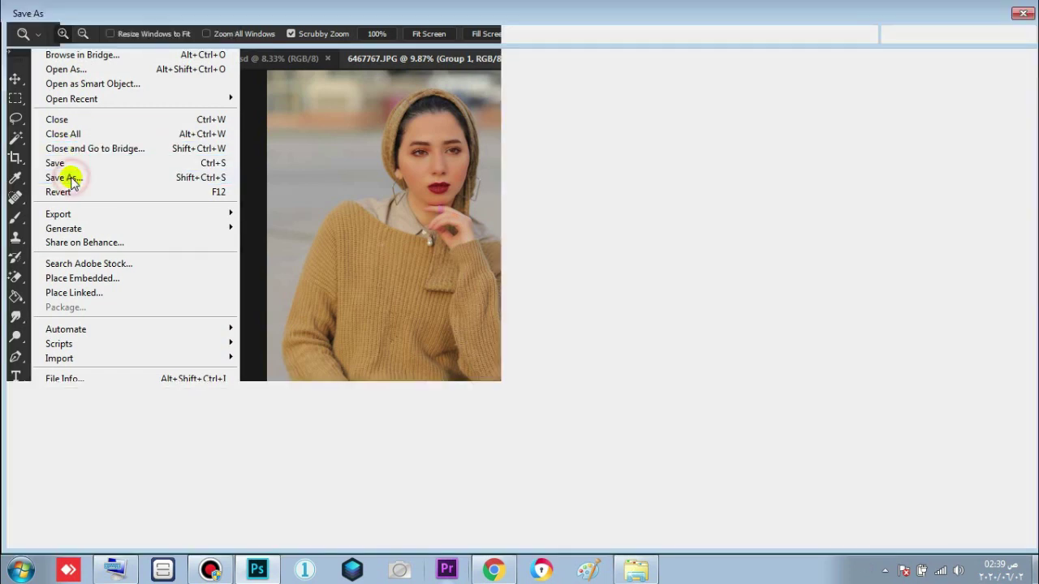
{"action": "type", "text": "ddddddddd"}
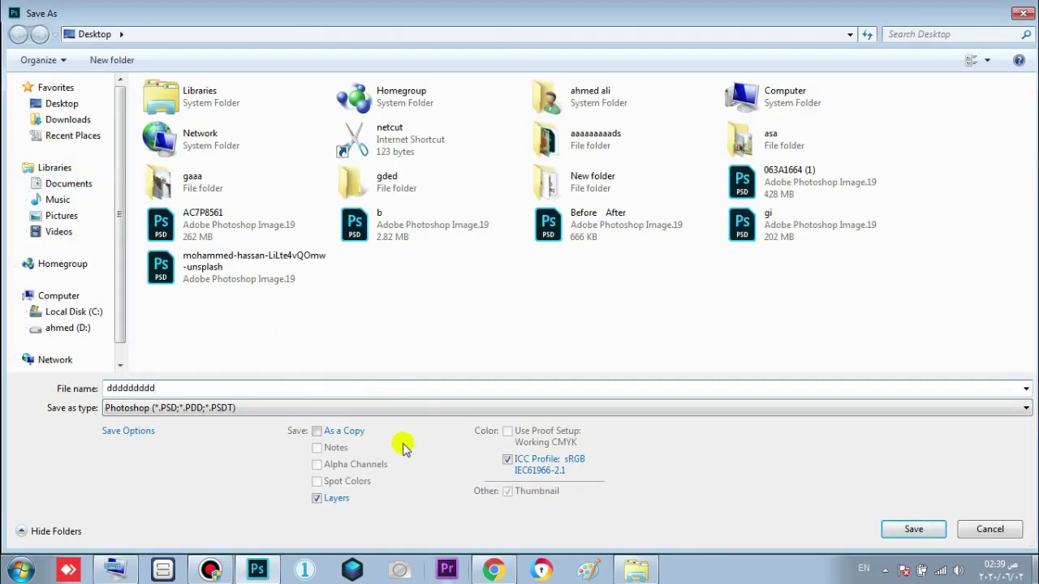
{"action": "left_click", "coordinate": [402, 407]}
{"action": "left_click", "coordinate": [401, 197]}
{"action": "left_click", "coordinate": [95, 108]}
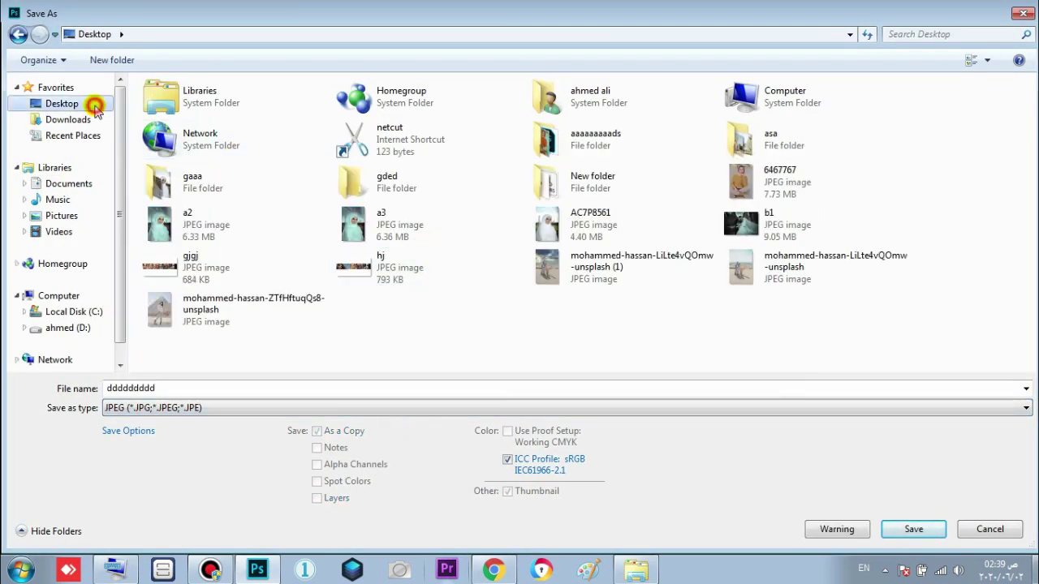
{"action": "left_click", "coordinate": [900, 529]}
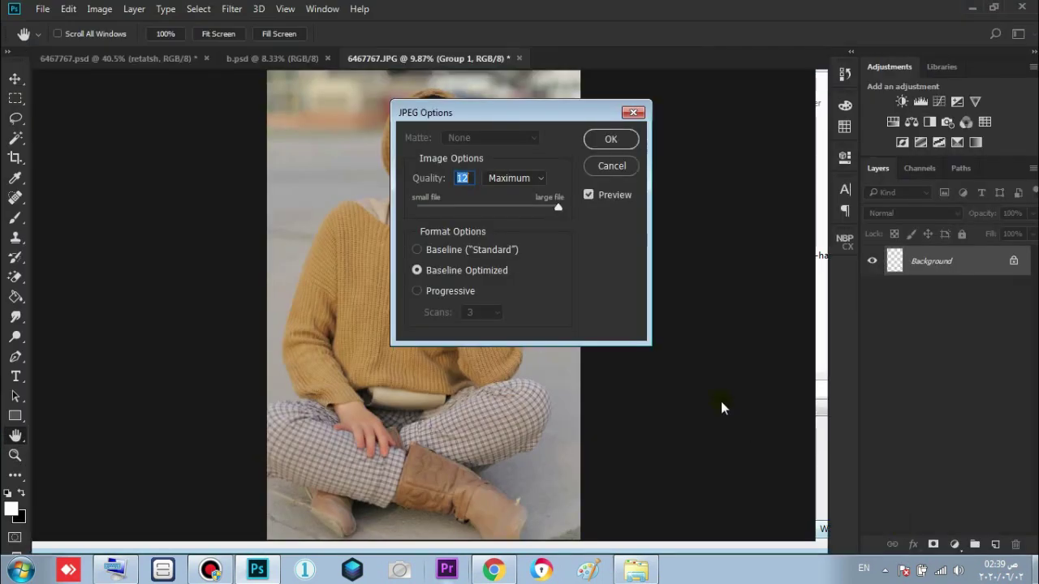
{"action": "left_click", "coordinate": [610, 139]}
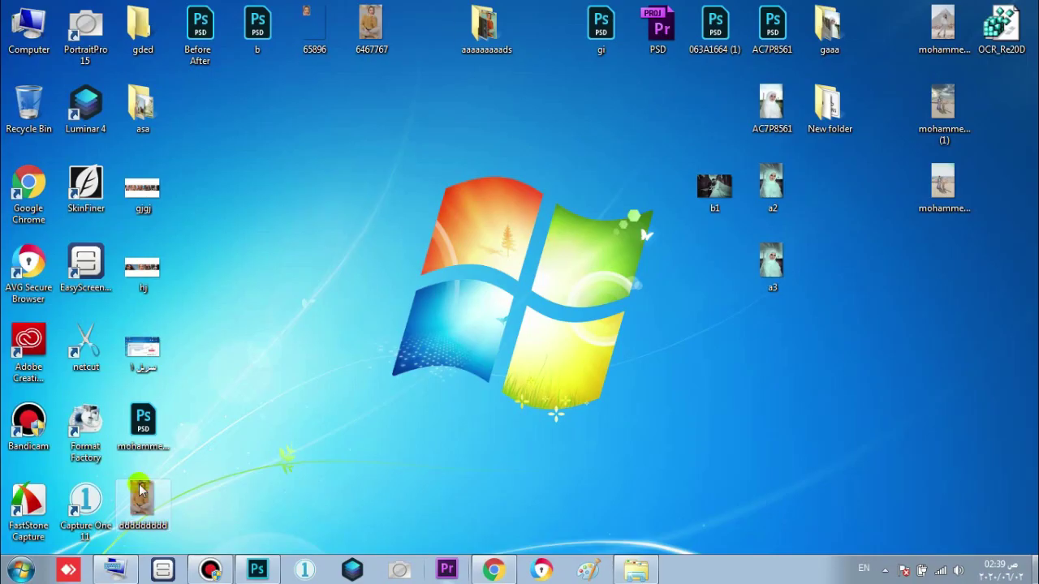
- Switch to PortraitPro 15 by opening the exported ddddddddd image from the desktop in it, and load the female face for enhancement
{"action": "double_click", "coordinate": [142, 503]}
{"action": "left_click", "coordinate": [397, 86]}
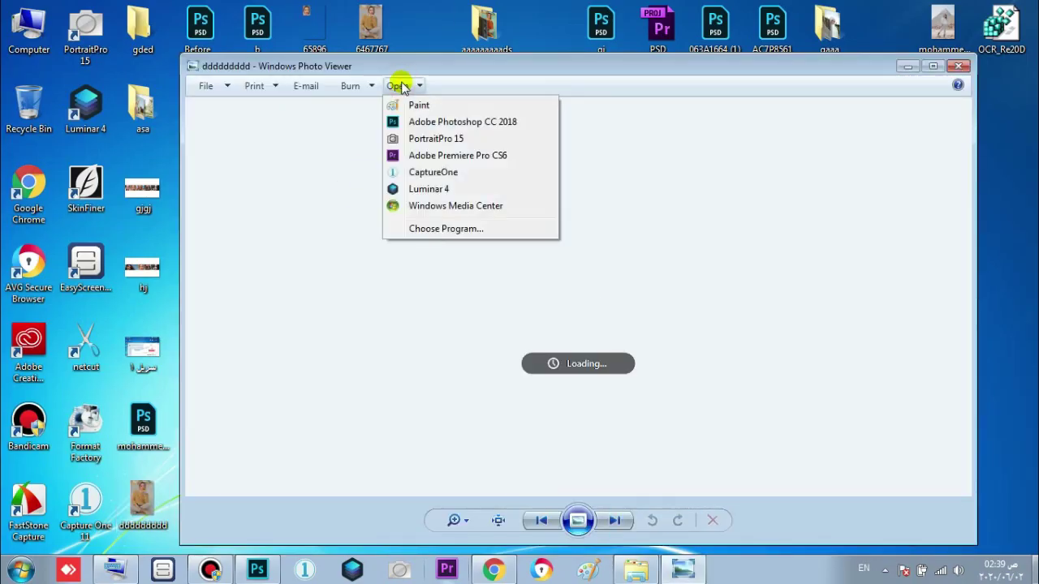
{"action": "left_click", "coordinate": [424, 137]}
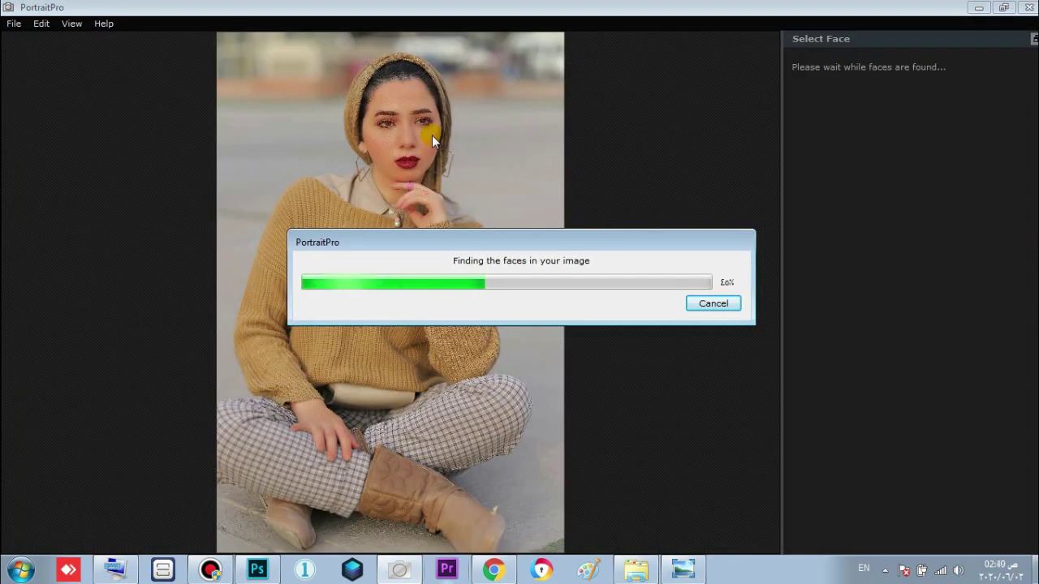
{"action": "left_click", "coordinate": [567, 225]}
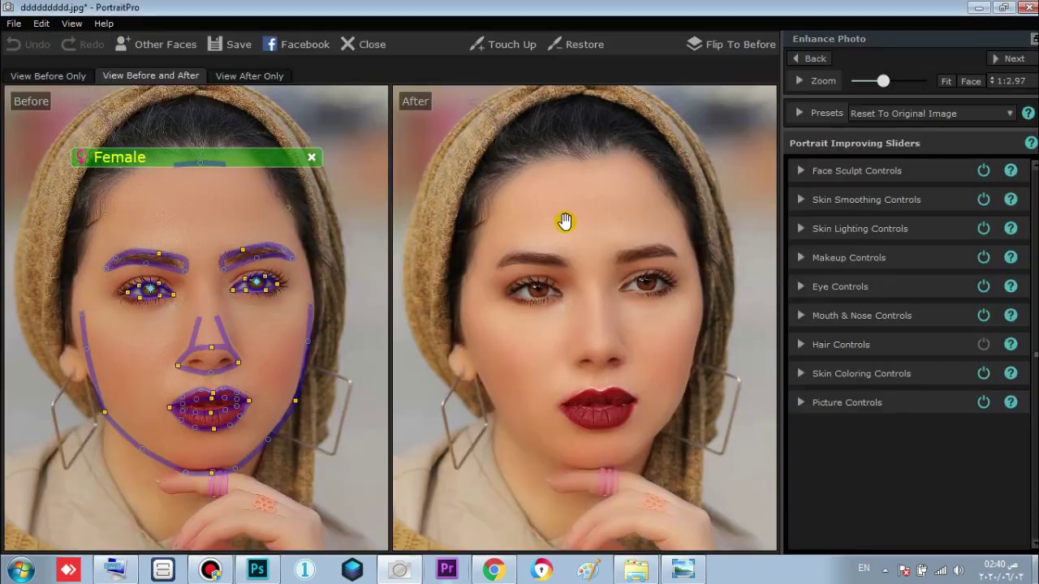
- Clear all automatic enhancements by applying the Reset To Original Image preset
{"action": "left_click", "coordinate": [825, 113]}
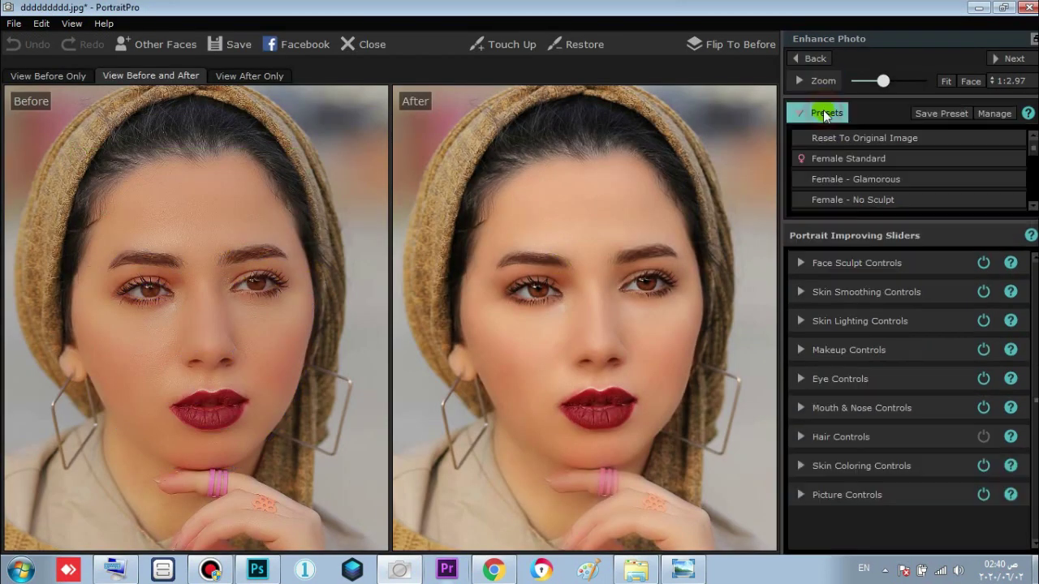
{"action": "left_click", "coordinate": [820, 136]}
{"action": "left_click", "coordinate": [819, 114]}
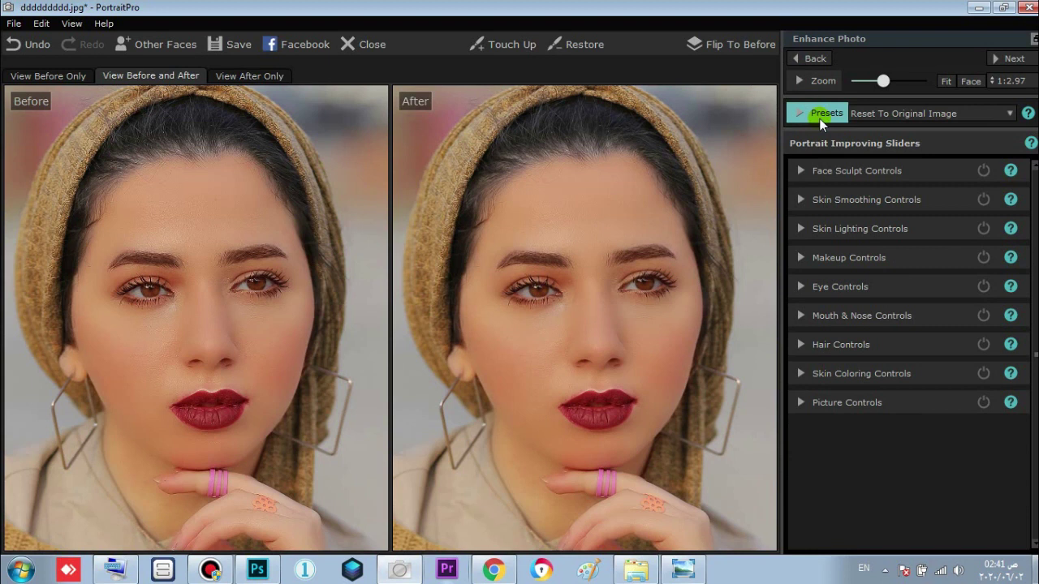
- Adjust the skin lighting with Sculpt Nose at 100, Pout at 14 and Contrast at 20
{"action": "left_click", "coordinate": [908, 227]}
{"action": "scroll", "coordinate": [925, 341], "scroll_direction": "down", "scroll_amount": 3}
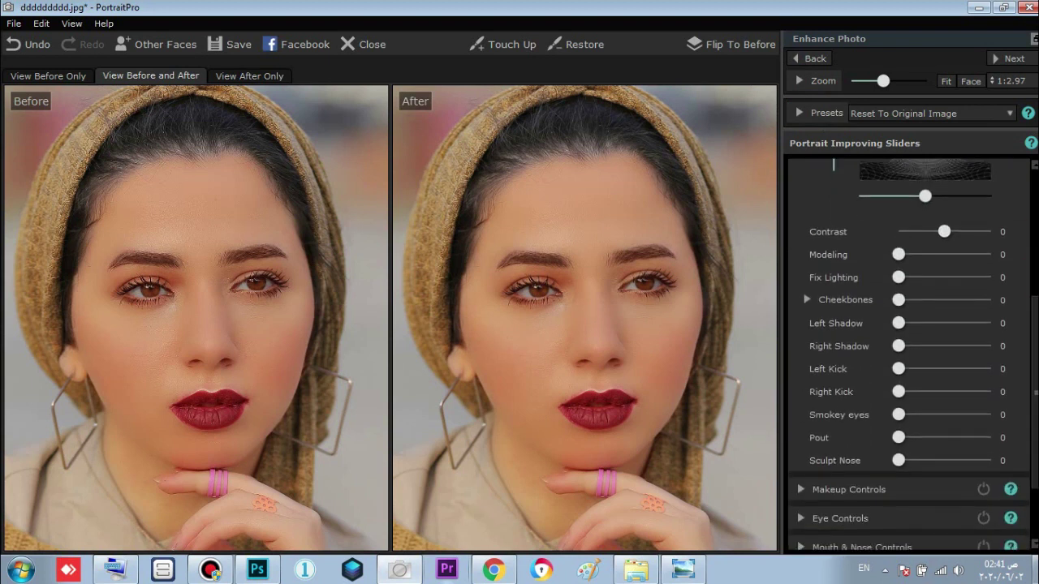
{"action": "left_click", "coordinate": [898, 460]}
{"action": "left_click_drag", "start_coordinate": [928, 463], "coordinate": [991, 460]}
{"action": "left_click_drag", "start_coordinate": [898, 438], "coordinate": [912, 439]}
{"action": "left_click_drag", "start_coordinate": [950, 236], "coordinate": [952, 233]}
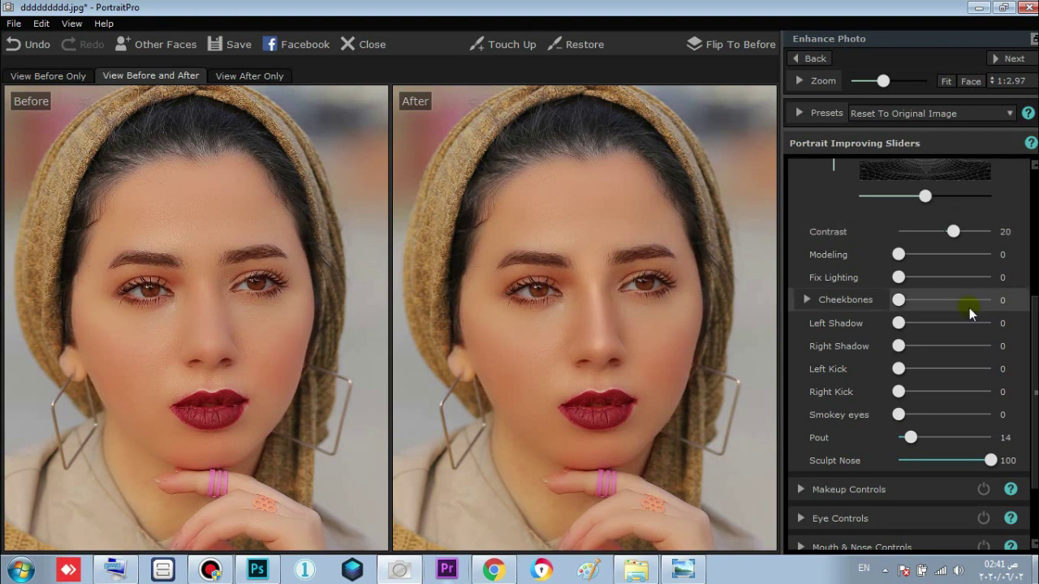
- Enhance the eyes overall by setting the Master Fade of the Eye Controls to 47
{"action": "scroll", "coordinate": [969, 307], "scroll_direction": "down", "scroll_amount": 3}
{"action": "left_click", "coordinate": [901, 416]}
{"action": "left_click_drag", "start_coordinate": [893, 217], "coordinate": [936, 220]}
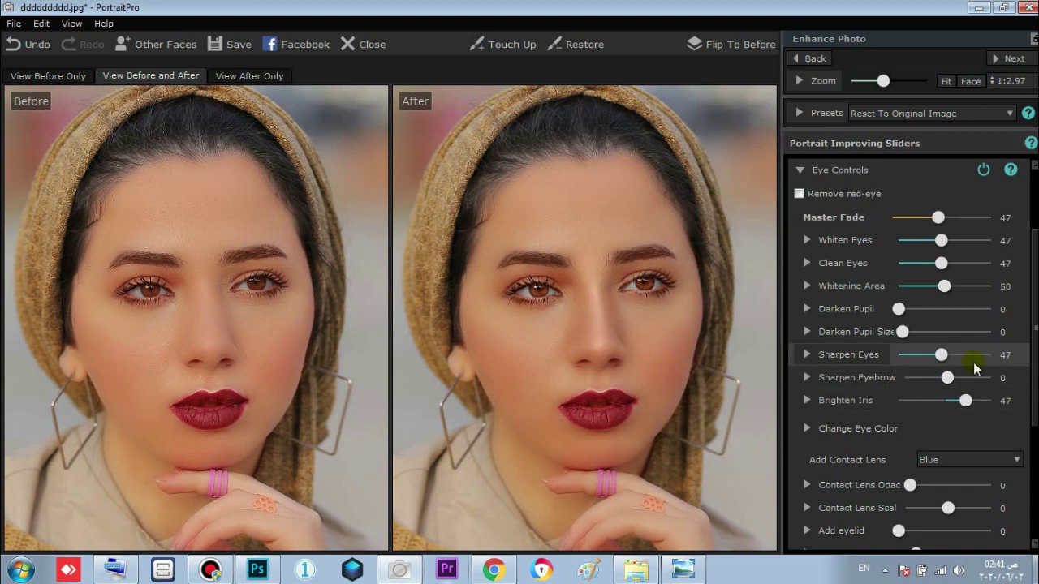
- Refine the eye settings with Sharpen Eyebrows at 45, Sharpen Eyes at 51 and Darken Pupil at about 64
{"action": "scroll", "coordinate": [1035, 327], "scroll_direction": "down", "scroll_amount": 3}
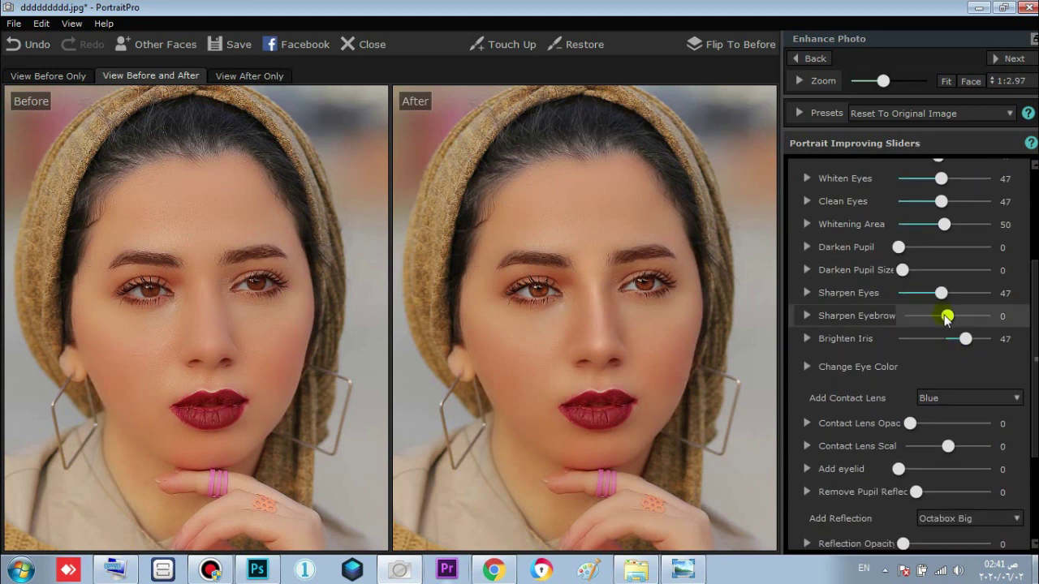
{"action": "left_click_drag", "start_coordinate": [956, 322], "coordinate": [972, 323]}
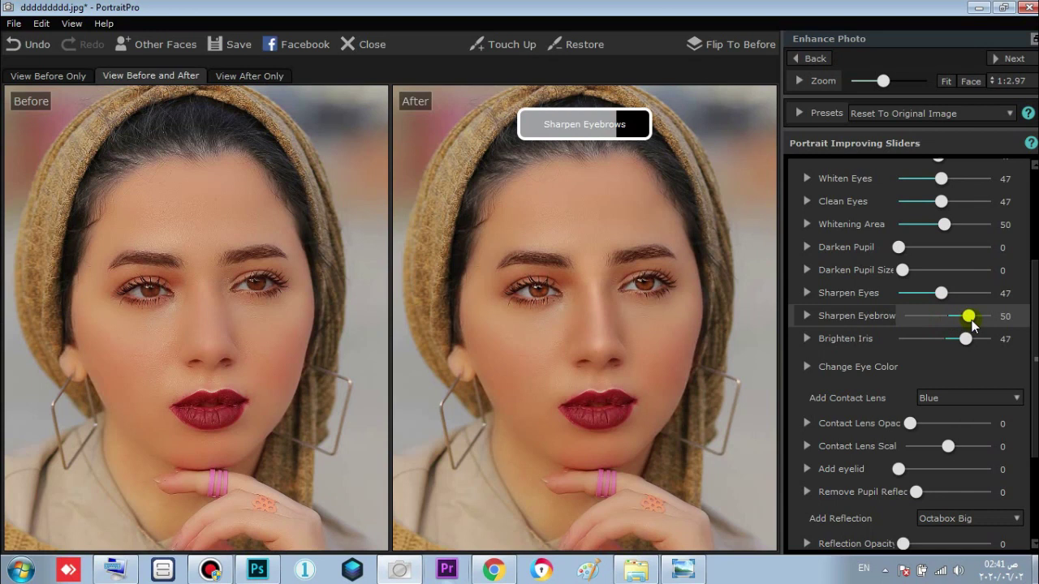
{"action": "left_click_drag", "start_coordinate": [903, 270], "coordinate": [945, 292]}
{"action": "left_click_drag", "start_coordinate": [897, 247], "coordinate": [960, 258]}
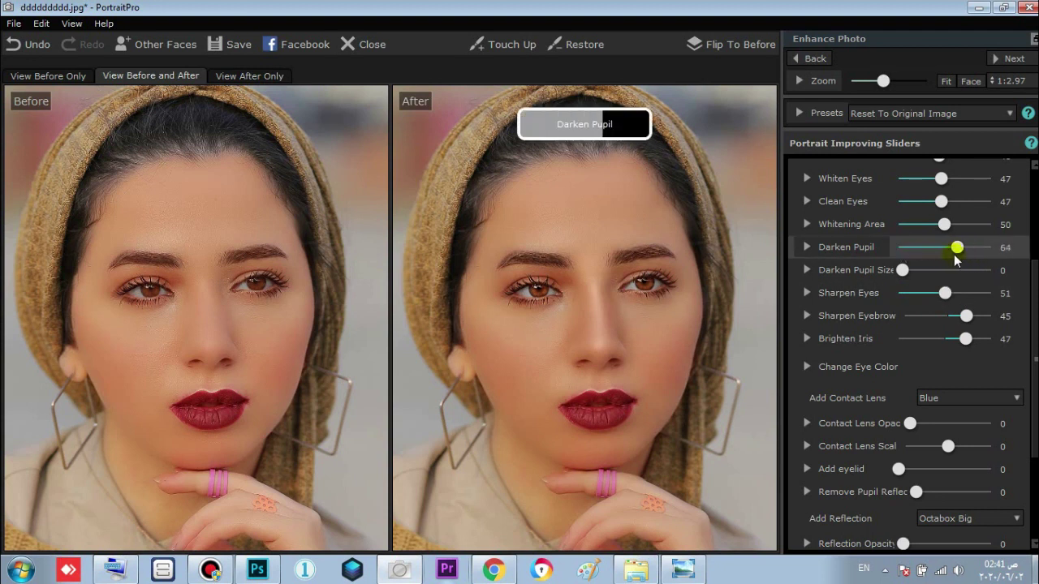
- Save the enhanced portrait to the desktop as a JPEG named ddddddddd_pp
{"action": "scroll", "coordinate": [973, 341], "scroll_direction": "down", "scroll_amount": 4}
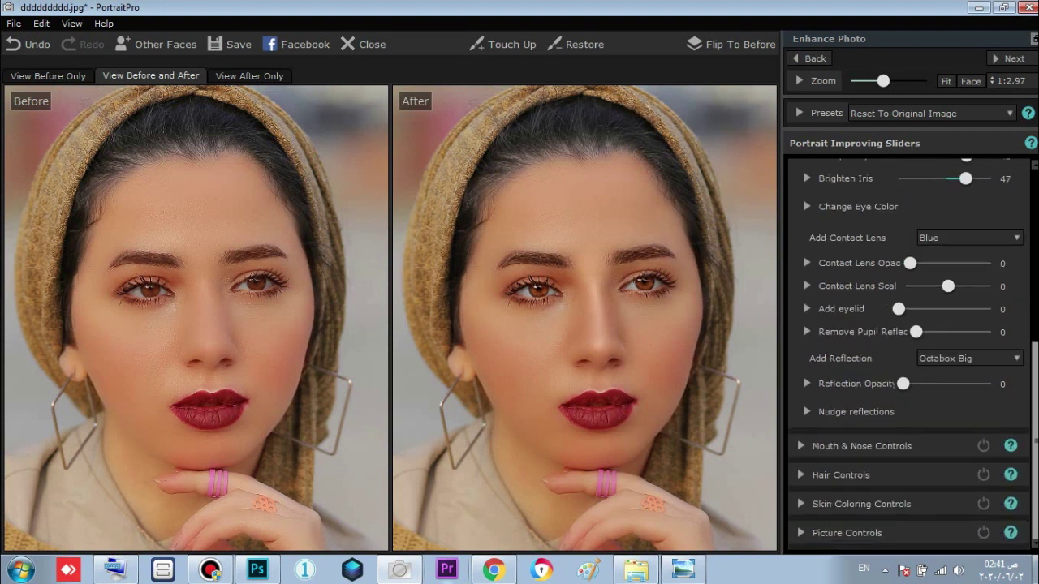
{"action": "left_click", "coordinate": [1010, 58]}
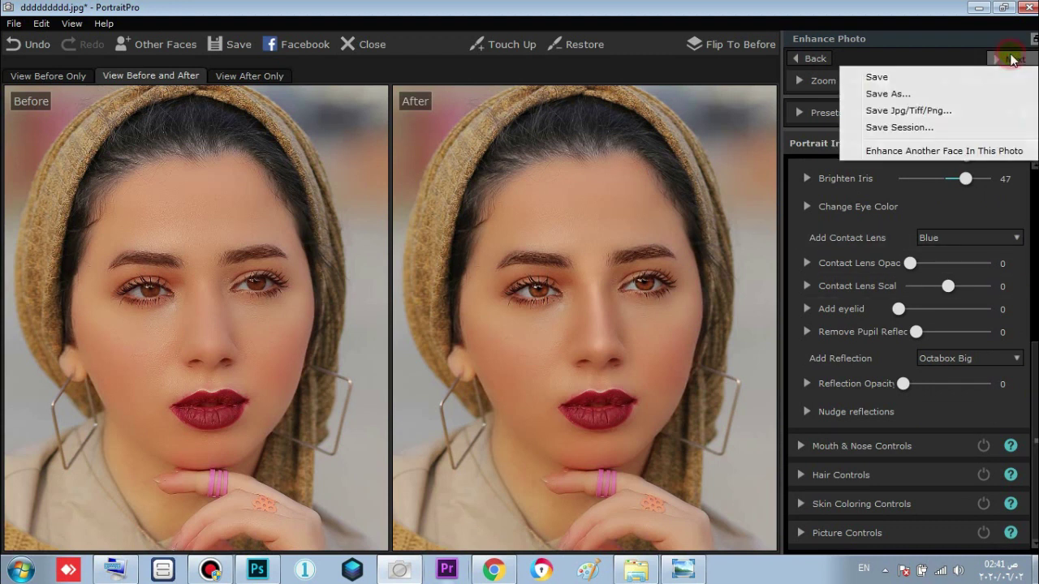
{"action": "left_click", "coordinate": [915, 94]}
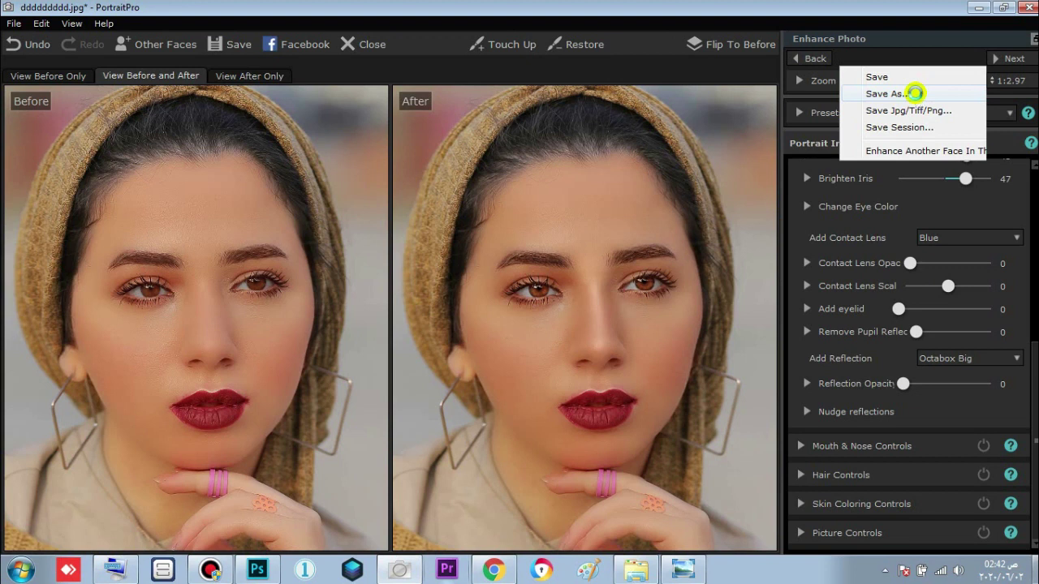
{"action": "left_click", "coordinate": [916, 93]}
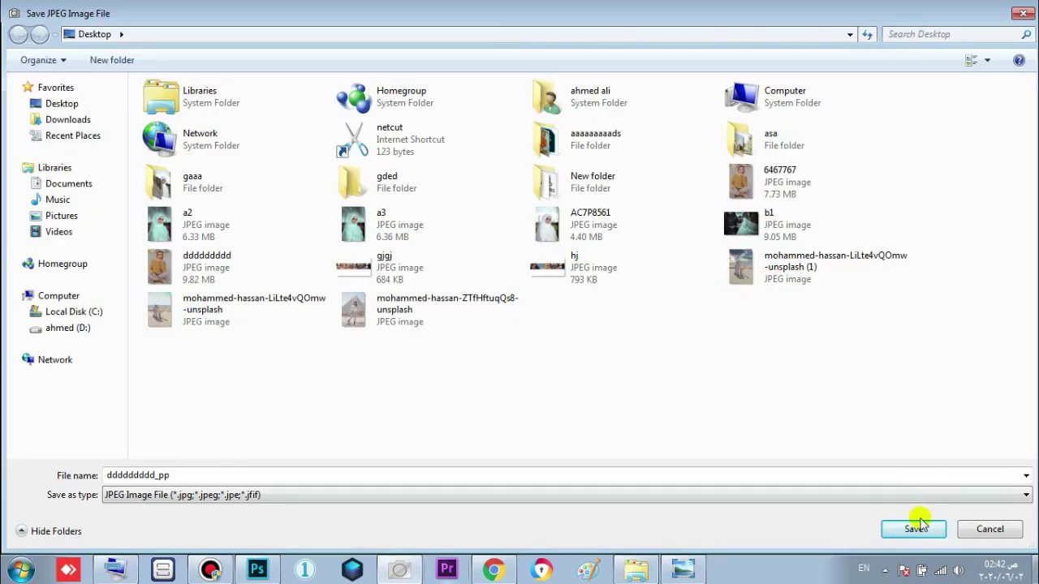
{"action": "left_click", "coordinate": [916, 528]}
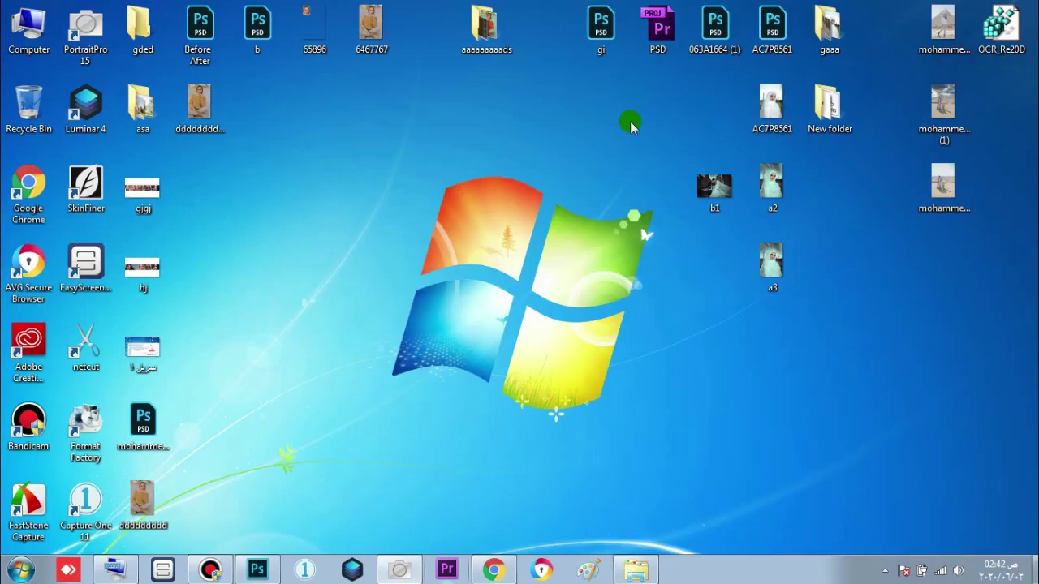
- Open the saved ddddddddd_pp image from the desktop in Photoshop CC 2018
{"action": "double_click", "coordinate": [203, 110]}
{"action": "left_click", "coordinate": [398, 86]}
{"action": "left_click", "coordinate": [418, 138]}
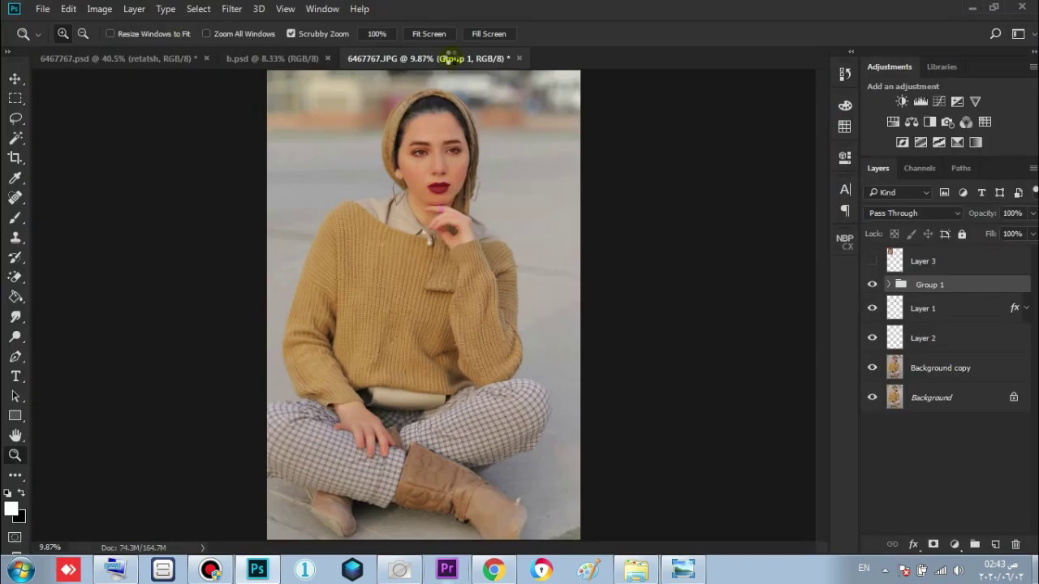
- Copy the ddddddddd_pp image into 6467767.JPG as a layer above Group 1, close the source document and align the layer with the portrait
{"action": "left_click_drag", "start_coordinate": [514, 57], "coordinate": [454, 154]}
{"action": "left_click", "coordinate": [15, 78]}
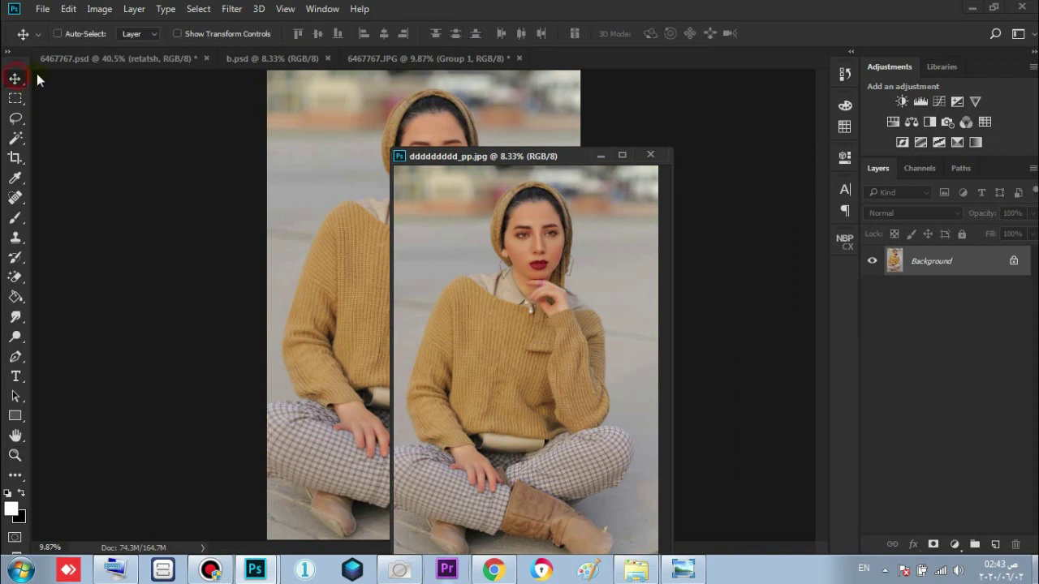
{"action": "left_click_drag", "start_coordinate": [466, 216], "coordinate": [309, 164]}
{"action": "left_click", "coordinate": [650, 155]}
{"action": "left_click_drag", "start_coordinate": [432, 174], "coordinate": [474, 308]}
- Add a brightening Curves adjustment layer above Layer 4 and fill its mask with black
{"action": "left_click", "coordinate": [15, 455]}
{"action": "left_click", "coordinate": [939, 100]}
{"action": "left_click_drag", "start_coordinate": [725, 312], "coordinate": [725, 307]}
{"action": "left_click", "coordinate": [844, 157]}
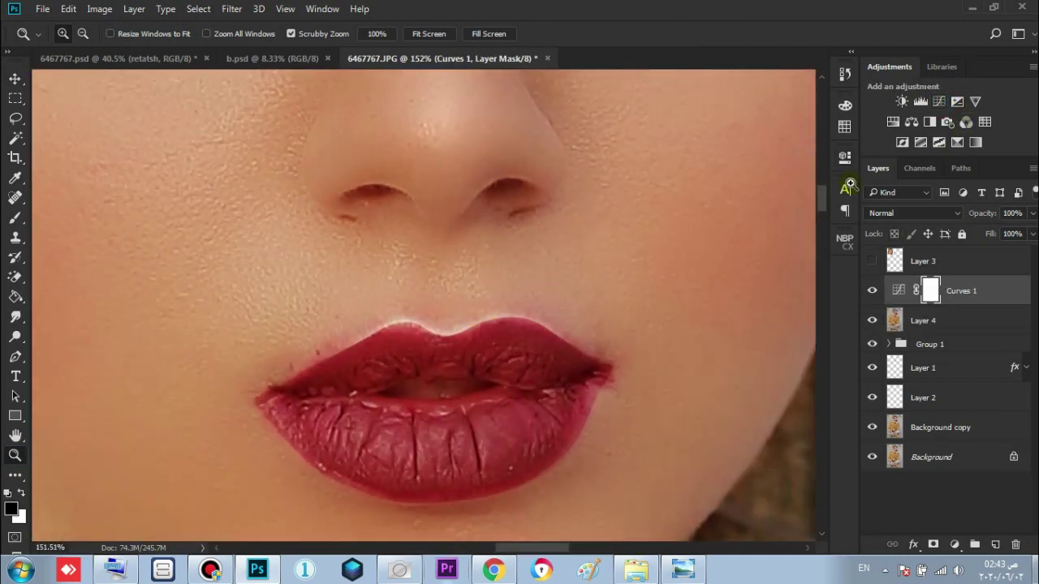
{"action": "left_click", "coordinate": [16, 298]}
{"action": "left_click", "coordinate": [198, 348]}
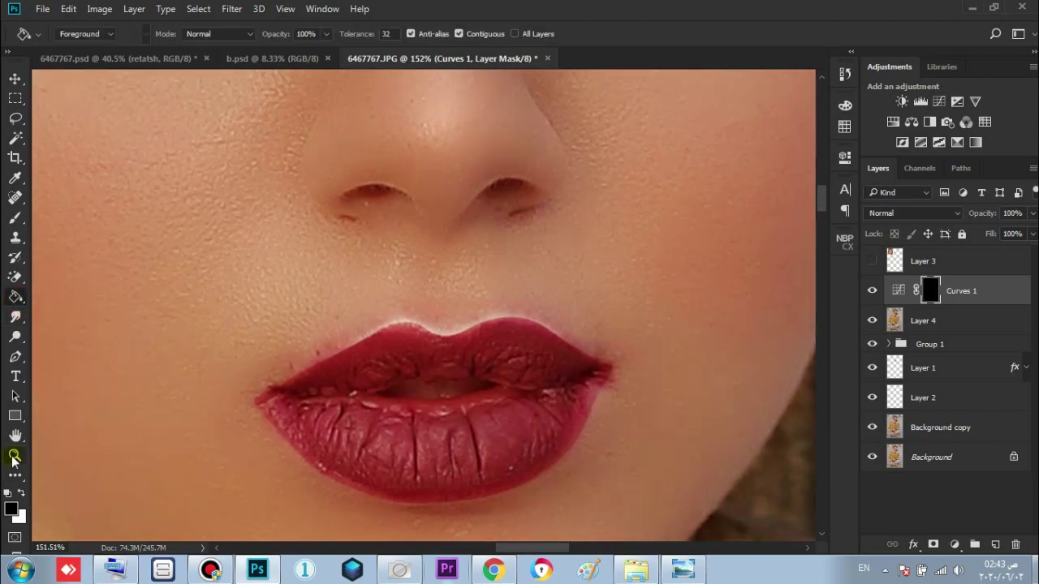
- Paint white on the Curves 1 mask along both ridges between nose and upper lip with a 15 px brush at 22% and 64% opacity
{"action": "key", "text": "z"}
{"action": "mouse_move", "coordinate": [406, 297]}
{"action": "left_mouse_down"}
{"action": "mouse_move", "coordinate": [449, 288]}
{"action": "mouse_move", "coordinate": [437, 286]}
{"action": "left_mouse_up"}
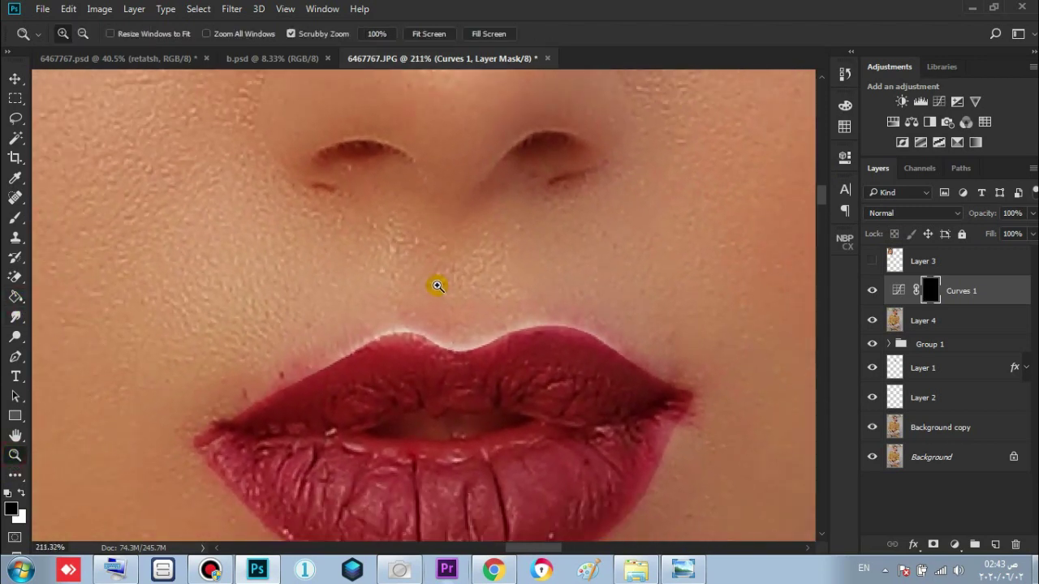
{"action": "left_click", "coordinate": [16, 219]}
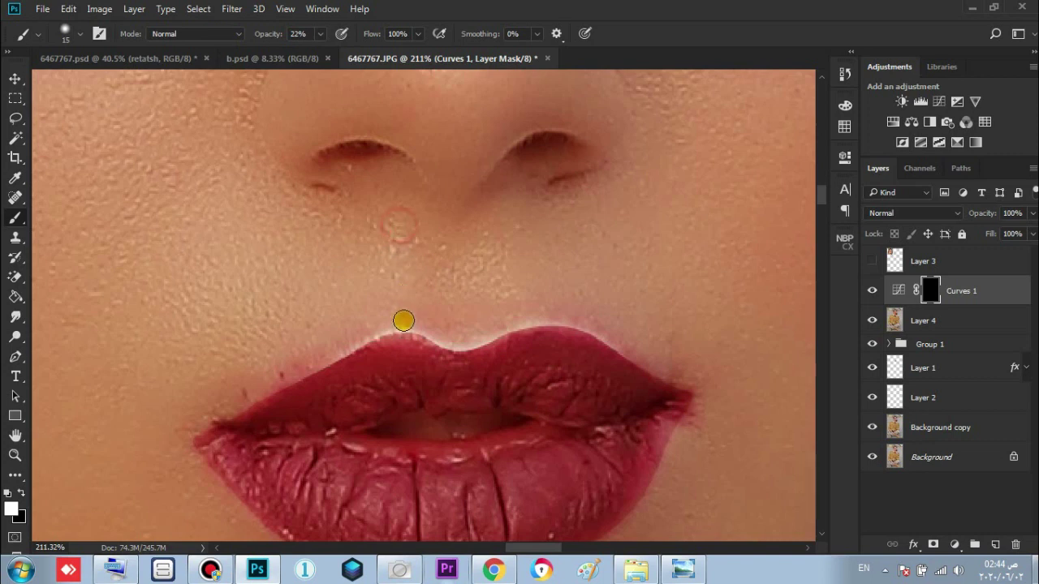
{"action": "left_click_drag", "start_coordinate": [403, 289], "coordinate": [399, 207]}
{"action": "mouse_move", "coordinate": [403, 246]}
{"action": "left_mouse_down"}
{"action": "mouse_move", "coordinate": [398, 207]}
{"action": "mouse_move", "coordinate": [403, 315]}
{"action": "mouse_move", "coordinate": [399, 212]}
{"action": "mouse_move", "coordinate": [394, 240]}
{"action": "left_mouse_up"}
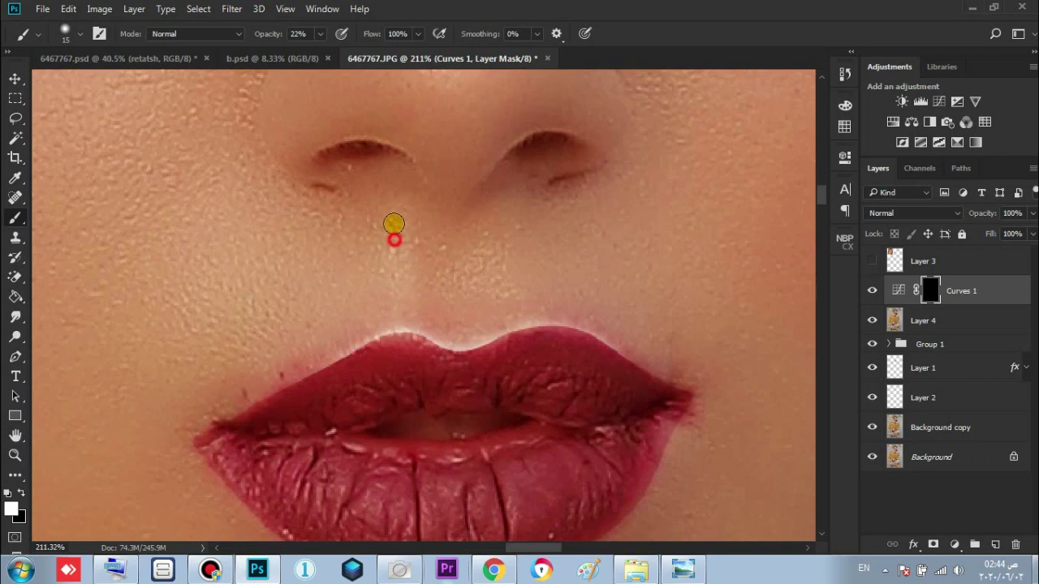
{"action": "left_click_drag", "start_coordinate": [406, 330], "coordinate": [395, 244]}
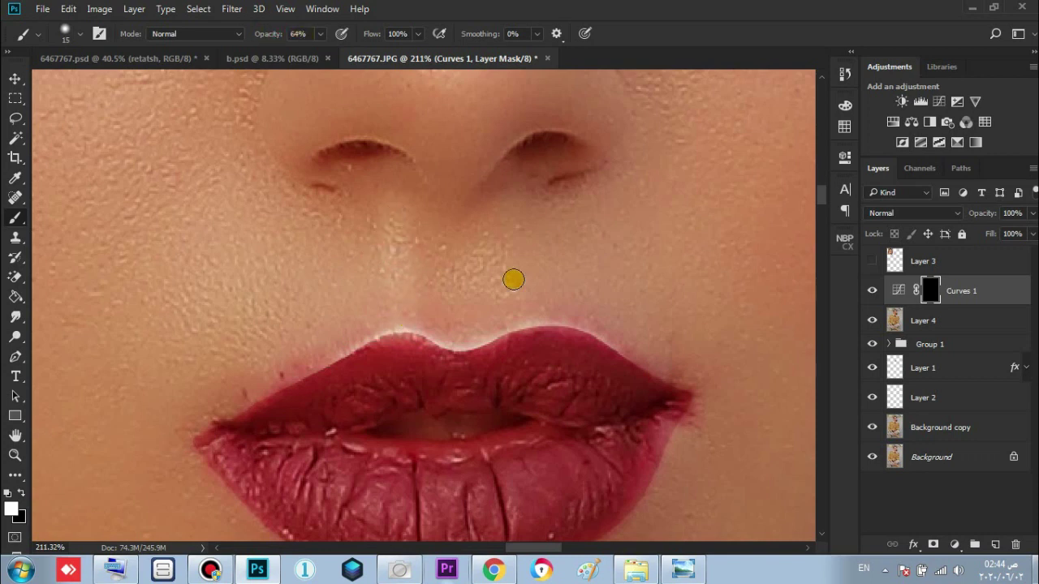
{"action": "left_click_drag", "start_coordinate": [521, 221], "coordinate": [518, 280]}
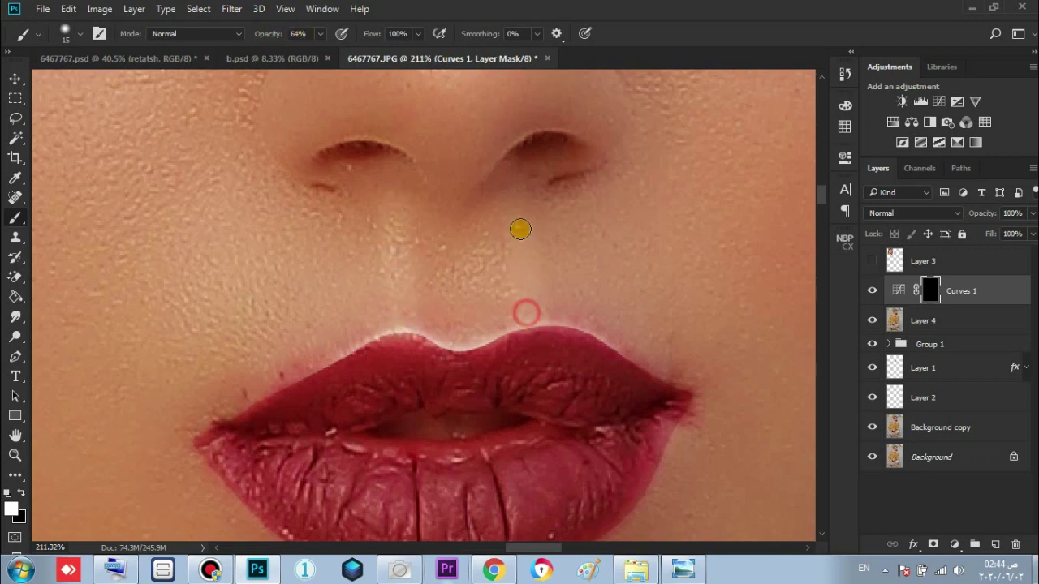
- Feather the Curves 1 layer mask by 8 px and reduce the layer's opacity to 62%
{"action": "key", "text": "z"}
{"action": "left_click_drag", "start_coordinate": [273, 368], "coordinate": [235, 374]}
{"action": "key", "text": "alt+ctrl+r"}
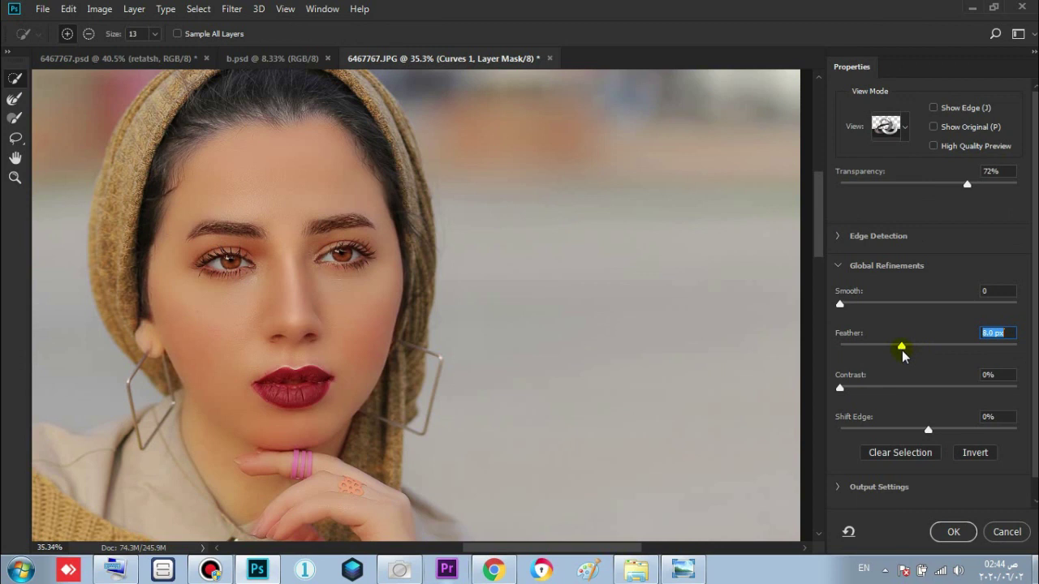
{"action": "key", "text": "Return"}
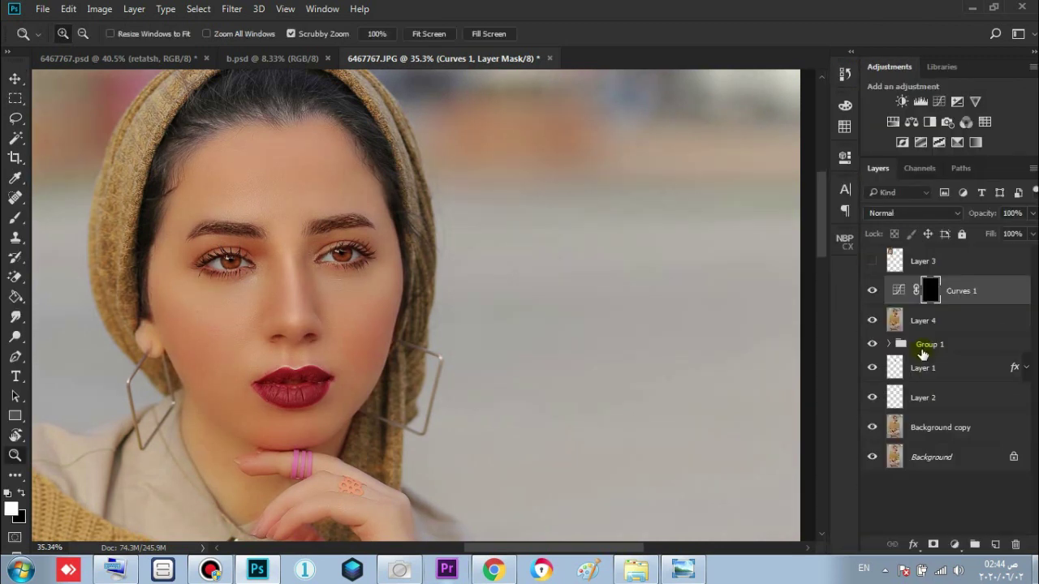
{"action": "double_click", "coordinate": [898, 293]}
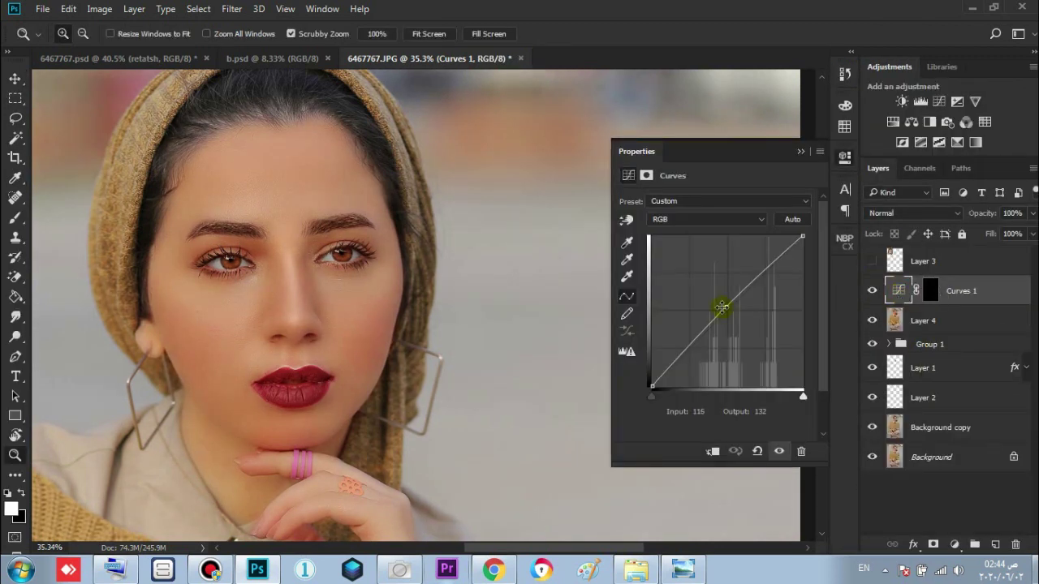
{"action": "left_click", "coordinate": [801, 152]}
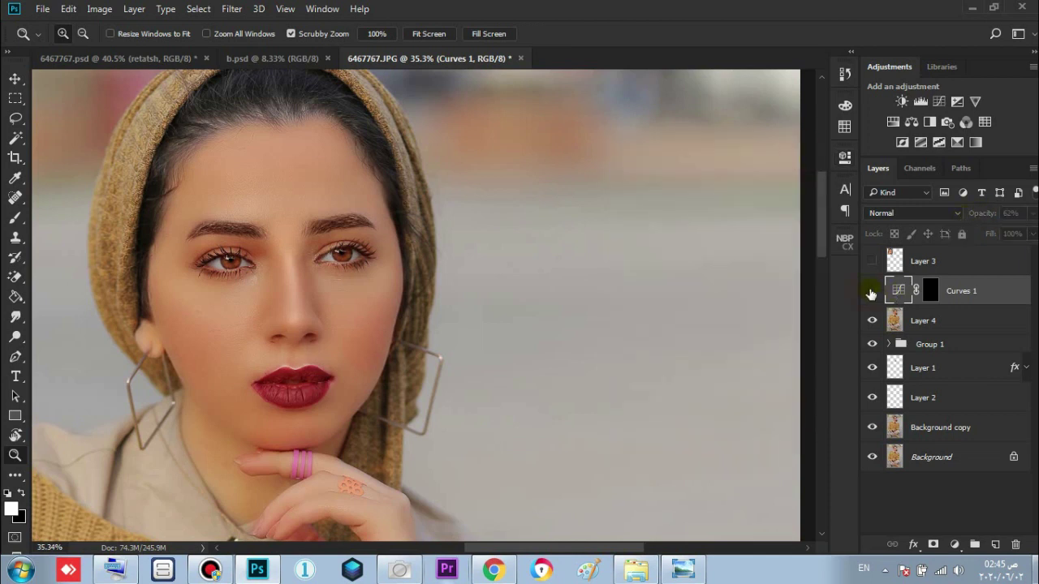
- On Layer 4, remove the red speck on the ground and the pale scrap on the boot's toe with a 39 px Spot Healing Brush
{"action": "key", "text": "ctrl+0"}
{"action": "left_click_drag", "start_coordinate": [511, 525], "coordinate": [616, 504]}
{"action": "left_click", "coordinate": [946, 319]}
{"action": "key", "text": "b"}
{"action": "right_click", "coordinate": [775, 445]}
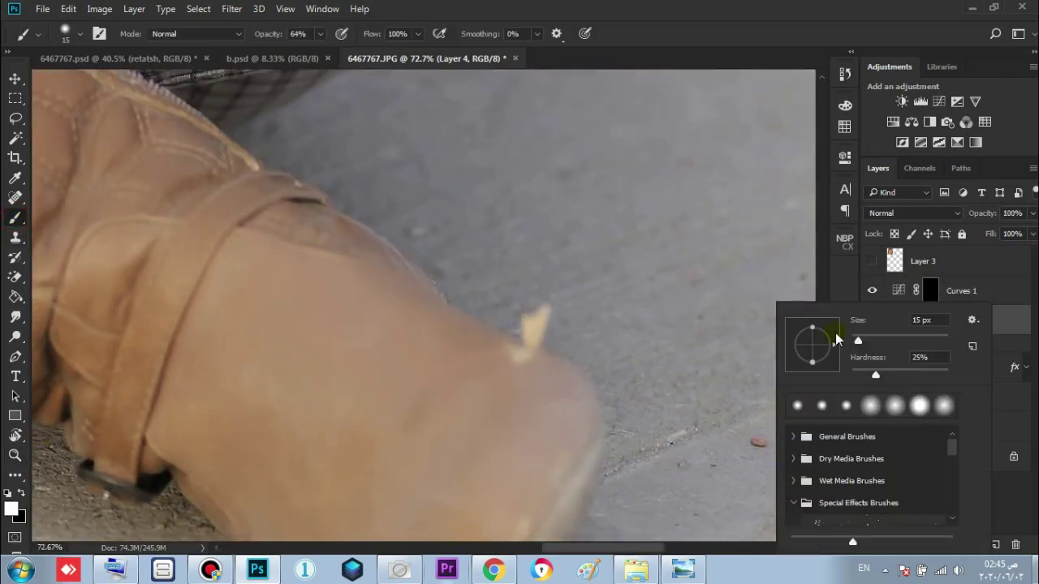
{"action": "left_click", "coordinate": [758, 443]}
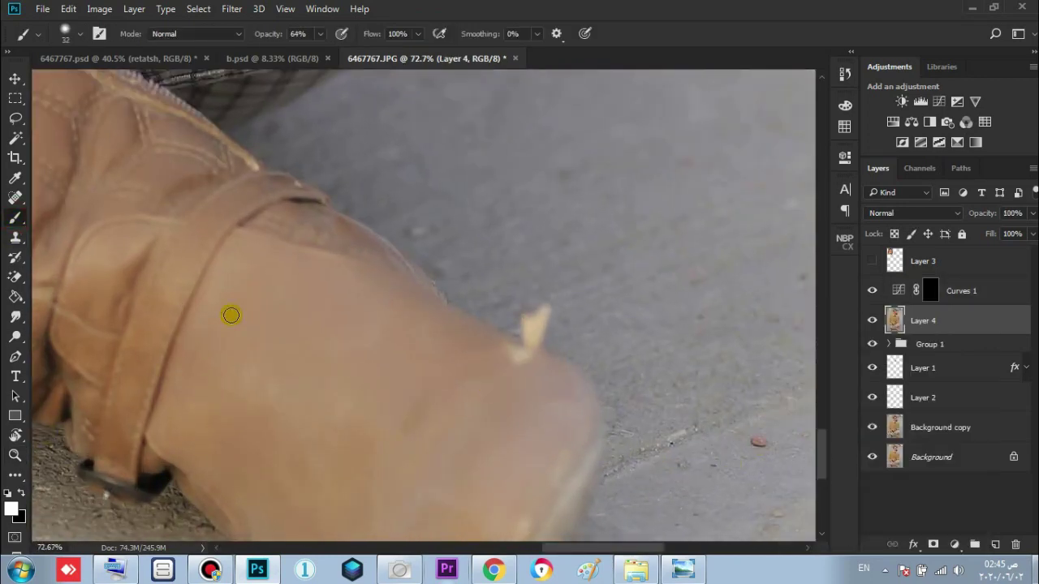
{"action": "left_click", "coordinate": [15, 197]}
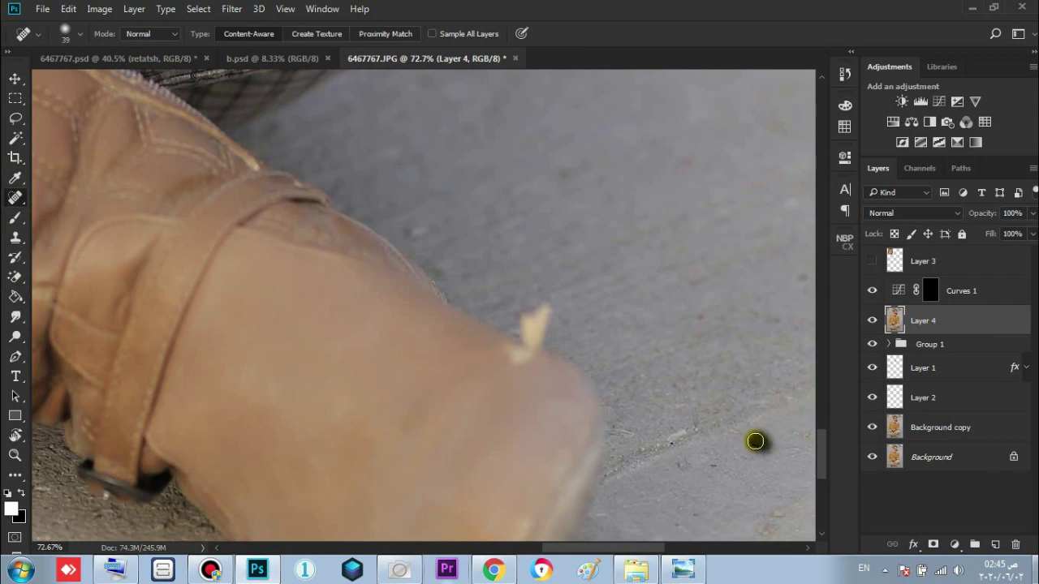
{"action": "mouse_move", "coordinate": [538, 341]}
{"action": "left_mouse_down"}
{"action": "mouse_move", "coordinate": [544, 327]}
{"action": "mouse_move", "coordinate": [524, 338]}
{"action": "mouse_move", "coordinate": [543, 348]}
{"action": "mouse_move", "coordinate": [529, 338]}
{"action": "mouse_move", "coordinate": [531, 361]}
{"action": "mouse_move", "coordinate": [501, 347]}
{"action": "mouse_move", "coordinate": [526, 359]}
{"action": "left_mouse_up"}
- Spot-heal the blemishes on the other shoe just below the checked trouser hem on Layer 4
{"action": "left_click_drag", "start_coordinate": [315, 419], "coordinate": [606, 138]}
{"action": "left_click_drag", "start_coordinate": [219, 246], "coordinate": [595, 219]}
{"action": "mouse_move", "coordinate": [189, 298]}
{"action": "left_mouse_down"}
{"action": "mouse_move", "coordinate": [515, 365]}
{"action": "mouse_move", "coordinate": [476, 362]}
{"action": "left_mouse_up"}
{"action": "left_click_drag", "start_coordinate": [244, 163], "coordinate": [373, 372]}
{"action": "left_click_drag", "start_coordinate": [353, 283], "coordinate": [321, 212]}
{"action": "left_click_drag", "start_coordinate": [348, 284], "coordinate": [339, 247]}
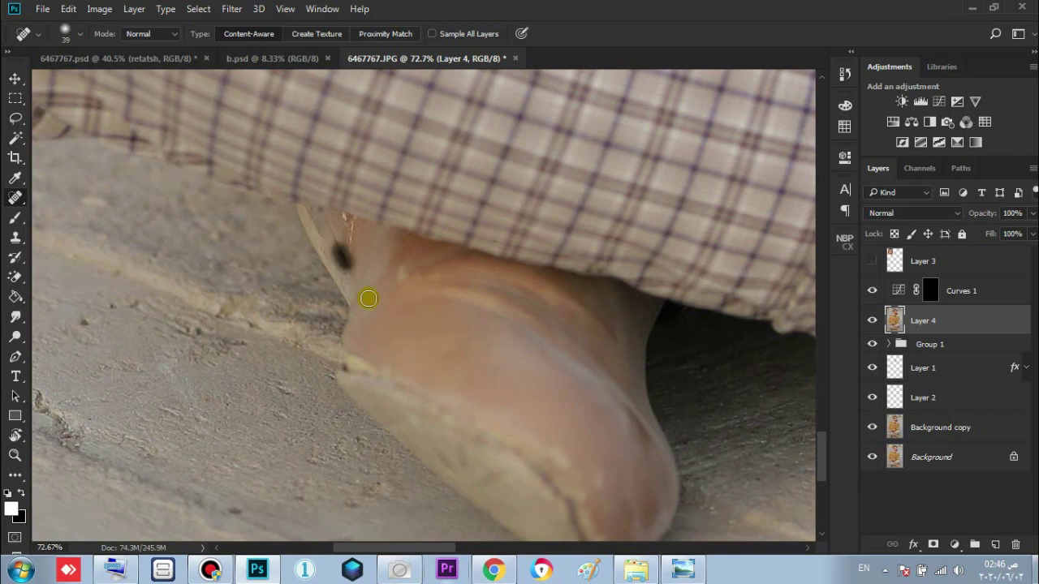
{"action": "key", "text": "z"}
{"action": "left_click_drag", "start_coordinate": [422, 317], "coordinate": [281, 316]}
{"action": "left_click_drag", "start_coordinate": [412, 245], "coordinate": [427, 247]}
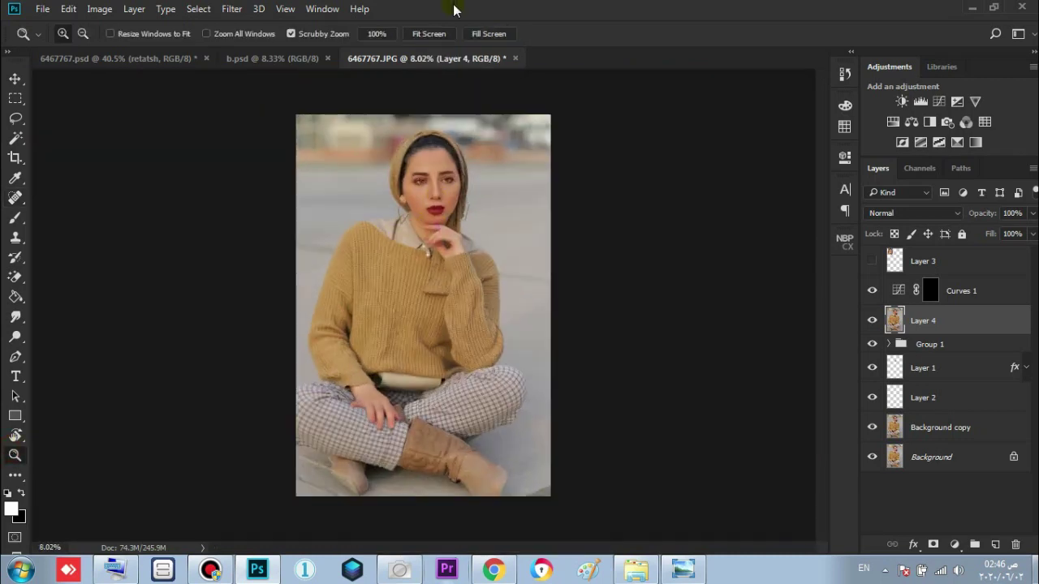
{"action": "left_click", "coordinate": [439, 34]}
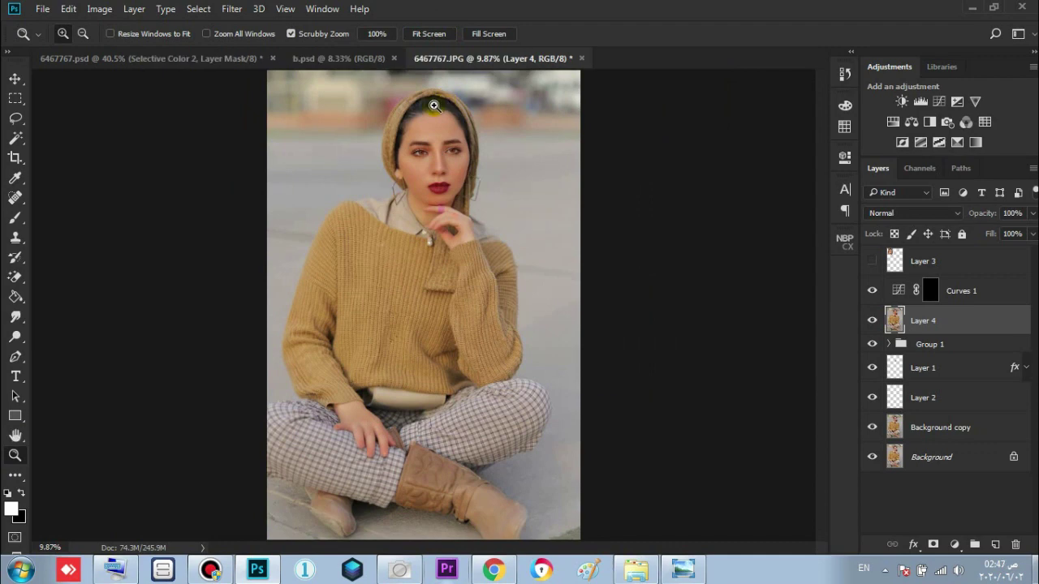
- Add a Selective Color adjustment above Curves 1 and set its Reds to Cyan -10, Magenta +9 and Black -38
{"action": "left_click_drag", "start_coordinate": [435, 106], "coordinate": [425, 284]}
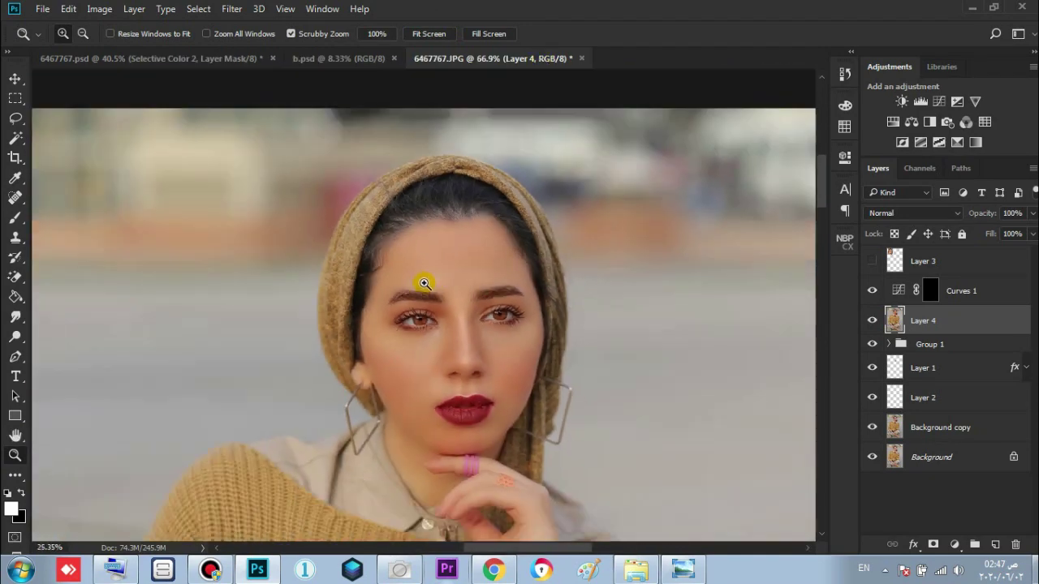
{"action": "left_click", "coordinate": [1012, 291]}
{"action": "left_click", "coordinate": [975, 142]}
{"action": "left_click", "coordinate": [721, 219]}
{"action": "left_click", "coordinate": [722, 220]}
{"action": "left_click_drag", "start_coordinate": [671, 344], "coordinate": [672, 343]}
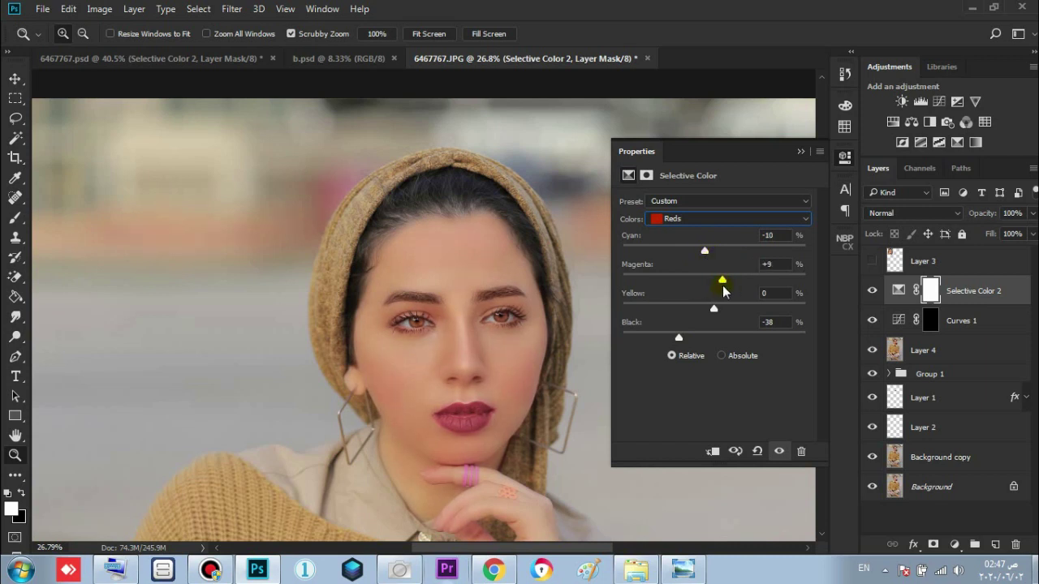
- In the same Selective Color adjustment, set the Yellows to Cyan -14, Magenta +6, Yellow +9 and Black -17
{"action": "left_click", "coordinate": [735, 221]}
{"action": "left_click", "coordinate": [728, 249]}
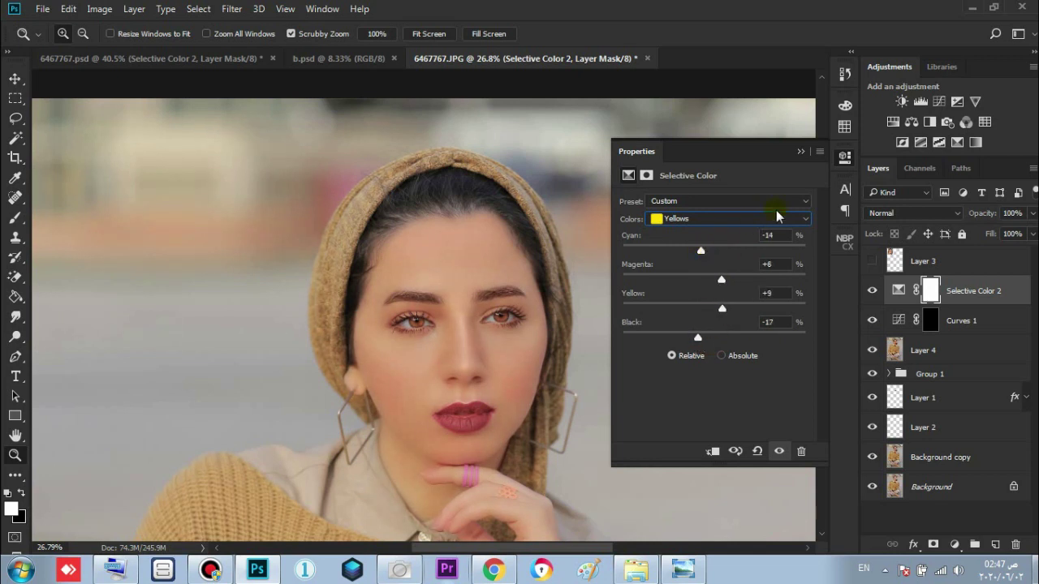
{"action": "left_click", "coordinate": [801, 153]}
- Add another Selective Color adjustment with Reds at Cyan +25, Magenta +7, Yellow +6, Black +13, and hide Selective Color 2
{"action": "left_click", "coordinate": [958, 142]}
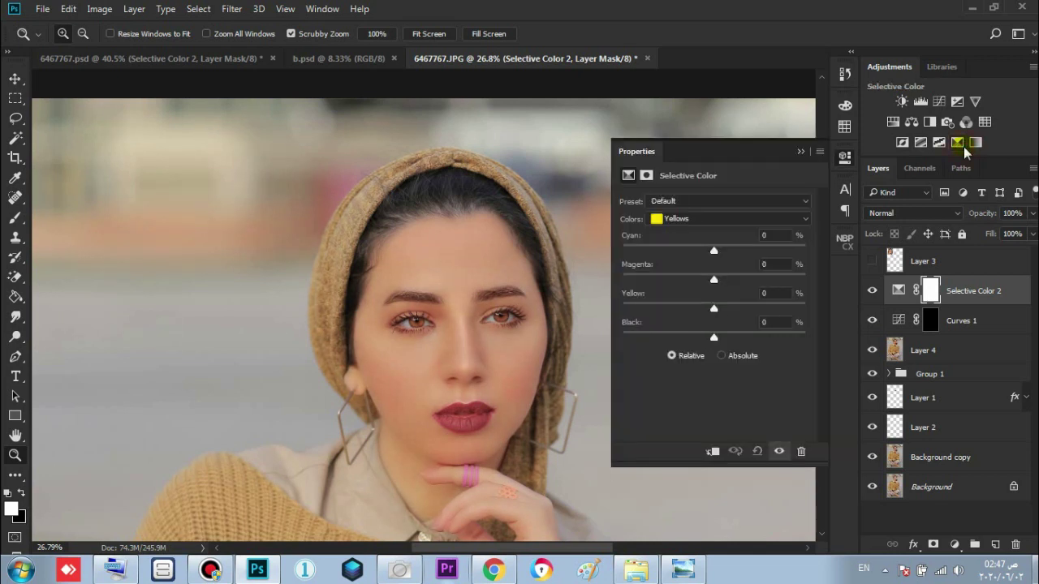
{"action": "left_click", "coordinate": [730, 221]}
{"action": "left_click", "coordinate": [728, 239]}
{"action": "left_click", "coordinate": [872, 323]}
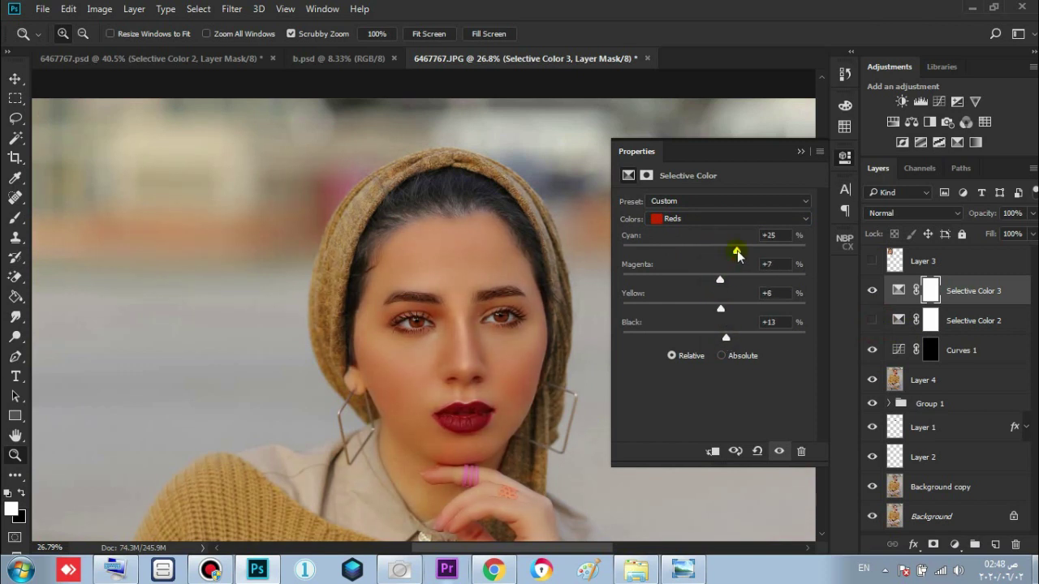
{"action": "left_click", "coordinate": [801, 152]}
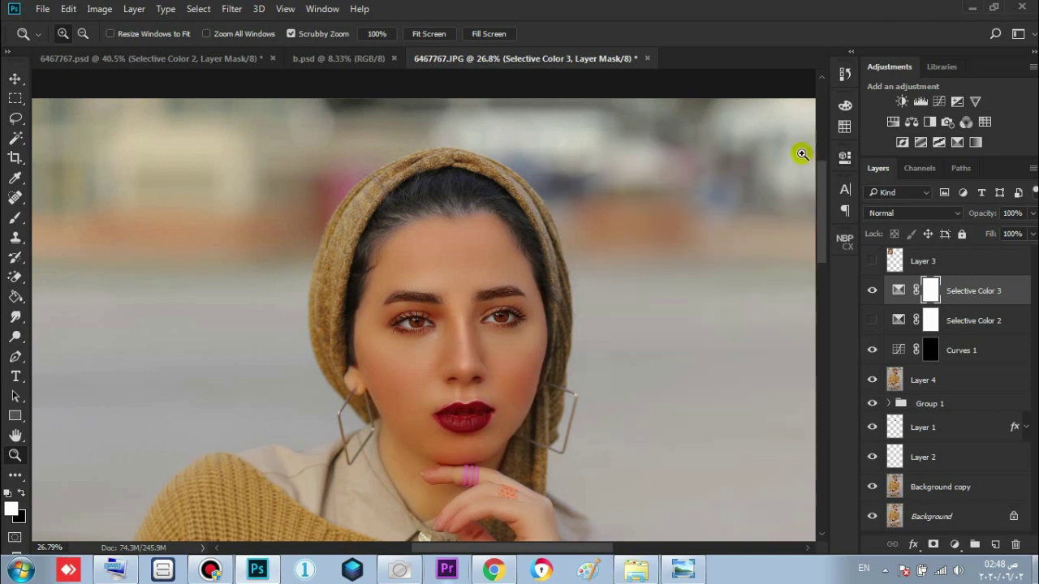
- In Selective Color 3's Blend If options, split the Underlying Layer white slider to 40 / 255
{"action": "double_click", "coordinate": [1012, 292]}
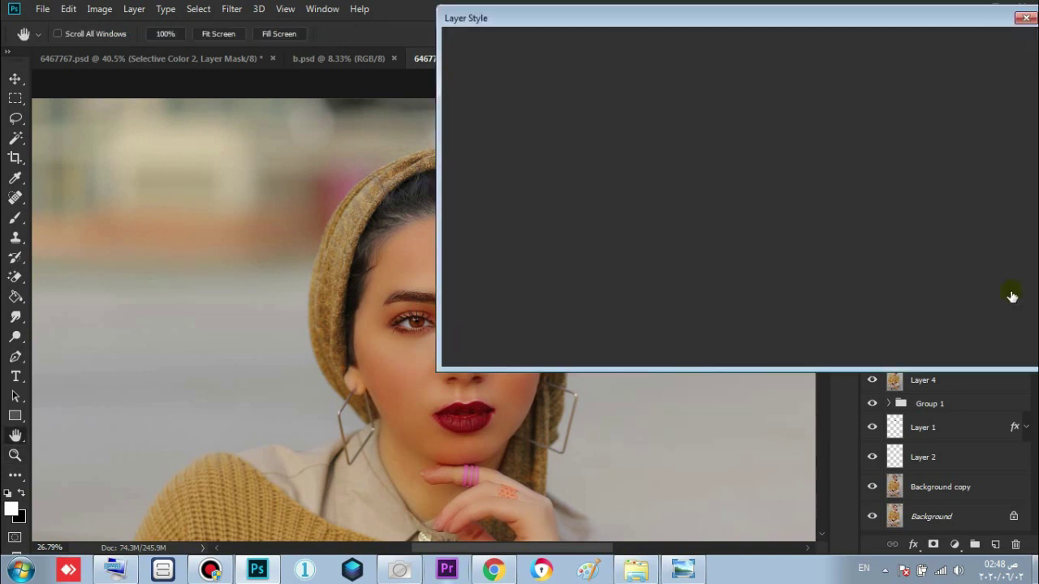
{"action": "left_click_drag", "start_coordinate": [849, 310], "coordinate": [771, 310]}
{"action": "left_click_drag", "start_coordinate": [728, 20], "coordinate": [887, 42]}
{"action": "left_click_drag", "start_coordinate": [925, 334], "coordinate": [1020, 331]}
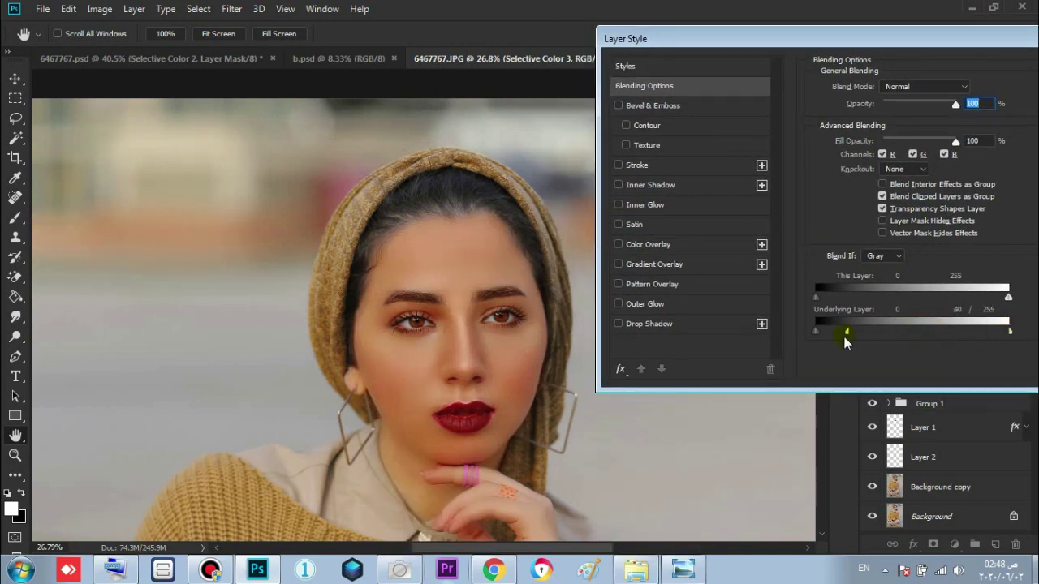
{"action": "left_click_drag", "start_coordinate": [1008, 300], "coordinate": [1007, 302]}
{"action": "left_click_drag", "start_coordinate": [944, 39], "coordinate": [776, 49]}
{"action": "left_click", "coordinate": [976, 78]}
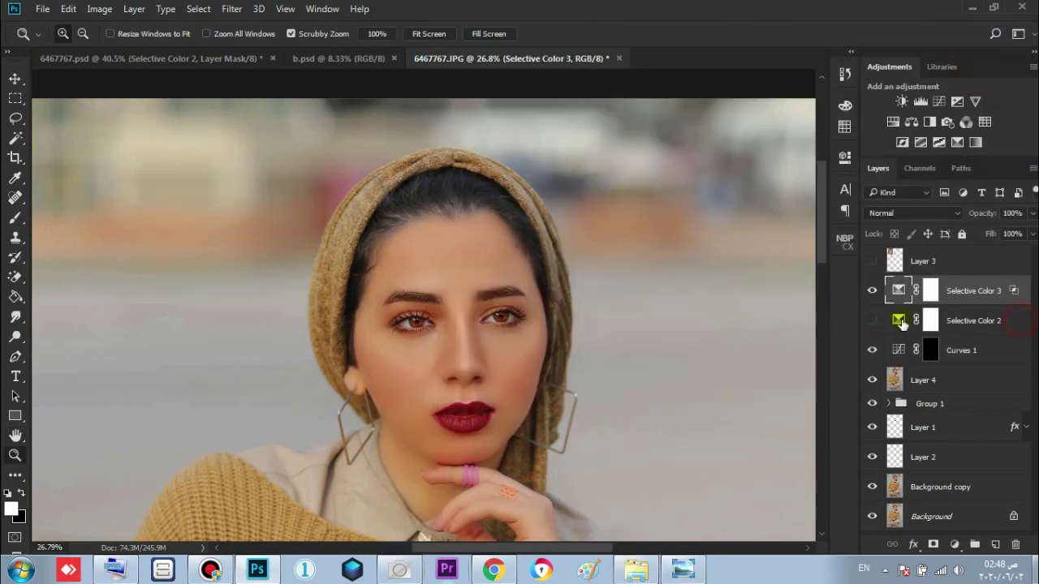
- Show Selective Color 2 and split its Blend If black sliders to 0 / 233 for This Layer and 0 / 239 for Underlying Layer
{"action": "left_click", "coordinate": [901, 322]}
{"action": "left_click", "coordinate": [1016, 325]}
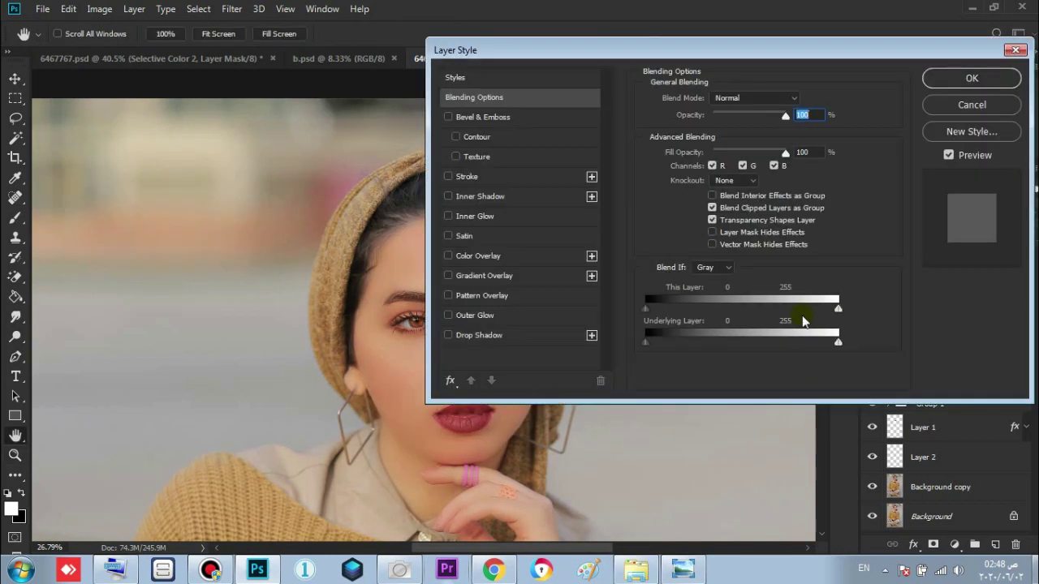
{"action": "left_click_drag", "start_coordinate": [647, 341], "coordinate": [828, 344]}
{"action": "left_click_drag", "start_coordinate": [664, 49], "coordinate": [786, 46]}
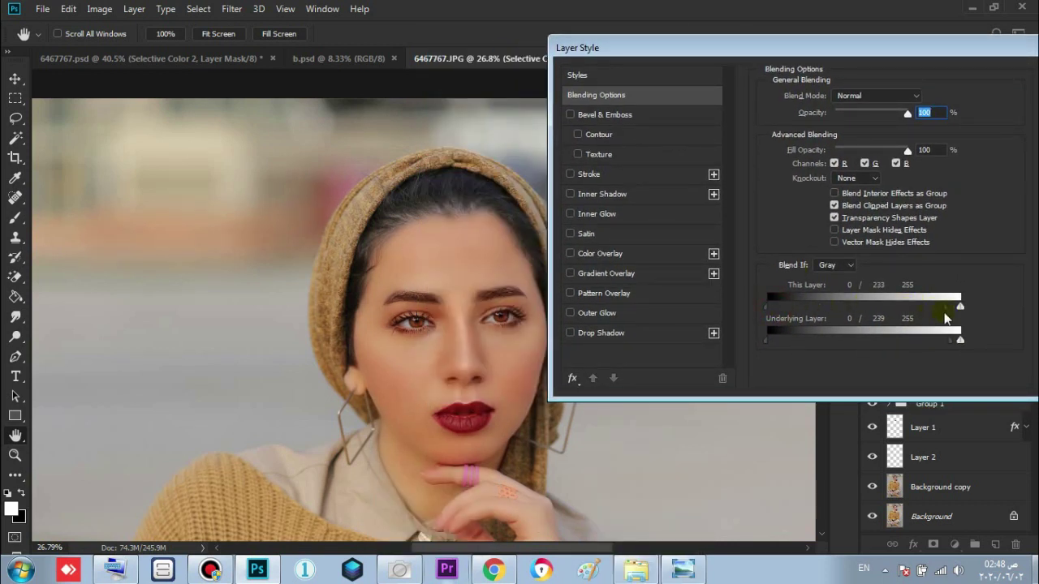
{"action": "left_click_drag", "start_coordinate": [958, 47], "coordinate": [873, 48]}
{"action": "left_click", "coordinate": [1010, 79]}
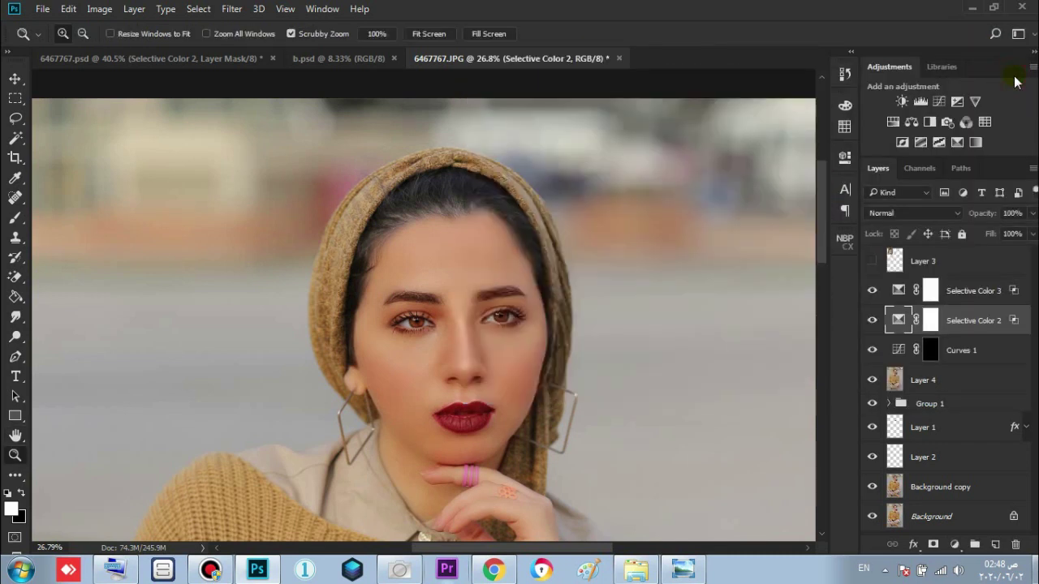
- Group the two new Selective Color layers and compare the picture with and without the group
{"action": "left_click", "coordinate": [987, 290], "text": "shift"}
{"action": "key", "text": "ctrl+g"}
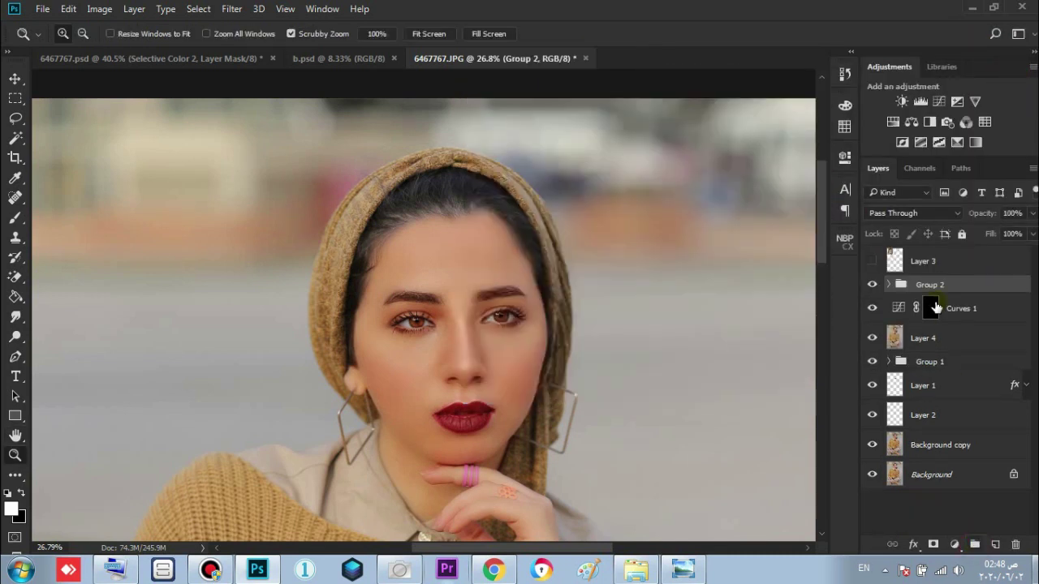
{"action": "left_click", "coordinate": [873, 287]}
- On Layer 4, remove the pale specks on the sweater's shoulder below the collar with a 39 px Spot Healing Brush
{"action": "mouse_move", "coordinate": [556, 369]}
{"action": "left_mouse_down"}
{"action": "mouse_move", "coordinate": [475, 348]}
{"action": "mouse_move", "coordinate": [487, 366]}
{"action": "mouse_move", "coordinate": [516, 356]}
{"action": "mouse_move", "coordinate": [452, 163]}
{"action": "mouse_move", "coordinate": [408, 308]}
{"action": "mouse_move", "coordinate": [483, 265]}
{"action": "mouse_move", "coordinate": [519, 268]}
{"action": "left_mouse_up"}
{"action": "left_click", "coordinate": [992, 341]}
{"action": "left_click", "coordinate": [14, 199]}
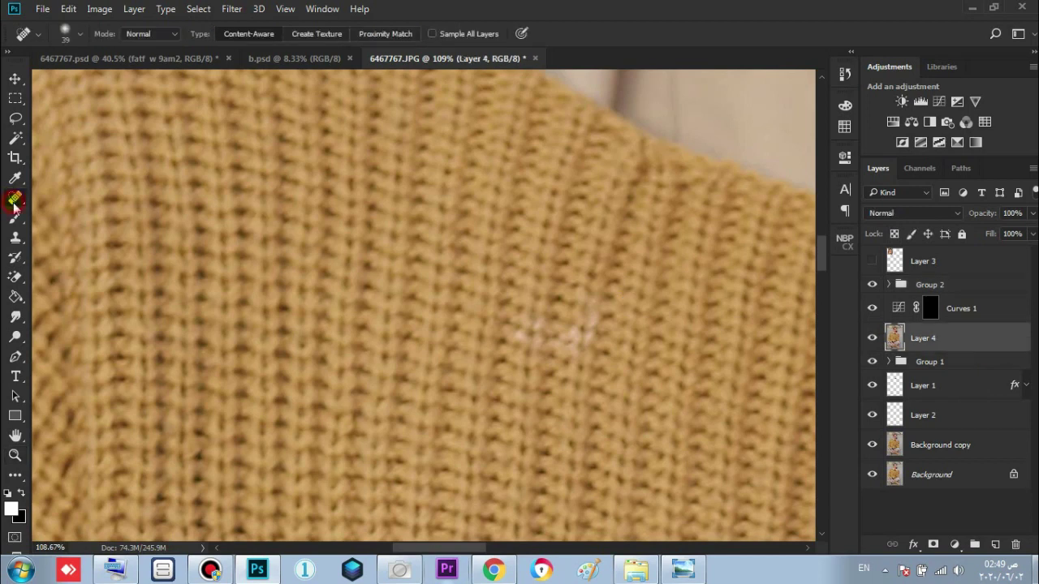
{"action": "mouse_move", "coordinate": [606, 313]}
{"action": "left_mouse_down"}
{"action": "mouse_move", "coordinate": [584, 337]}
{"action": "mouse_move", "coordinate": [529, 341]}
{"action": "mouse_move", "coordinate": [549, 331]}
{"action": "mouse_move", "coordinate": [561, 345]}
{"action": "mouse_move", "coordinate": [596, 307]}
{"action": "mouse_move", "coordinate": [564, 332]}
{"action": "left_mouse_up"}
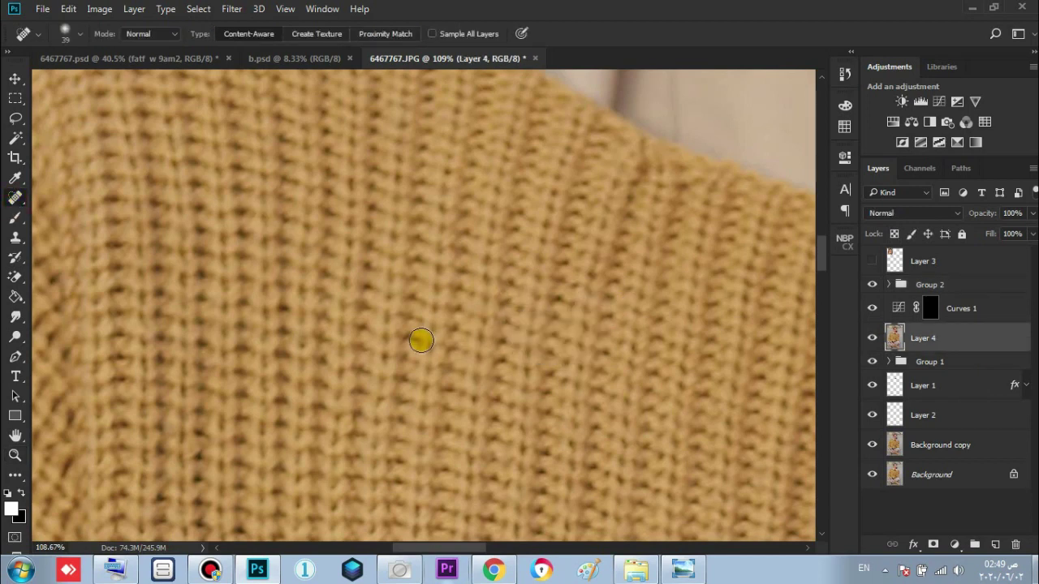
- Spot-heal the dark marks on the lower front of the sweater on Layer 4
{"action": "left_click", "coordinate": [14, 455]}
{"action": "left_click", "coordinate": [451, 315], "text": "alt"}
{"action": "left_click", "coordinate": [450, 315], "text": "alt"}
{"action": "mouse_move", "coordinate": [464, 440]}
{"action": "left_mouse_down"}
{"action": "mouse_move", "coordinate": [580, 413]}
{"action": "mouse_move", "coordinate": [203, 359]}
{"action": "left_mouse_up"}
{"action": "left_click", "coordinate": [15, 199]}
{"action": "left_click", "coordinate": [522, 367]}
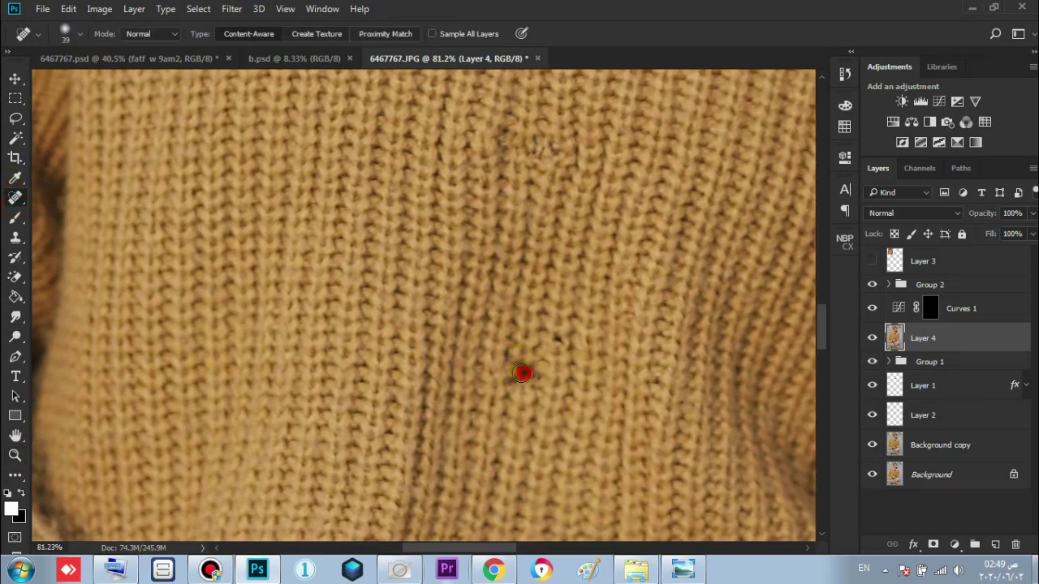
- Copy the Color Lookup layers 205 and 38 from b.psd into the portrait document above Group 2
{"action": "left_click", "coordinate": [15, 456]}
{"action": "left_click", "coordinate": [303, 355], "text": "alt"}
{"action": "left_click", "coordinate": [438, 34]}
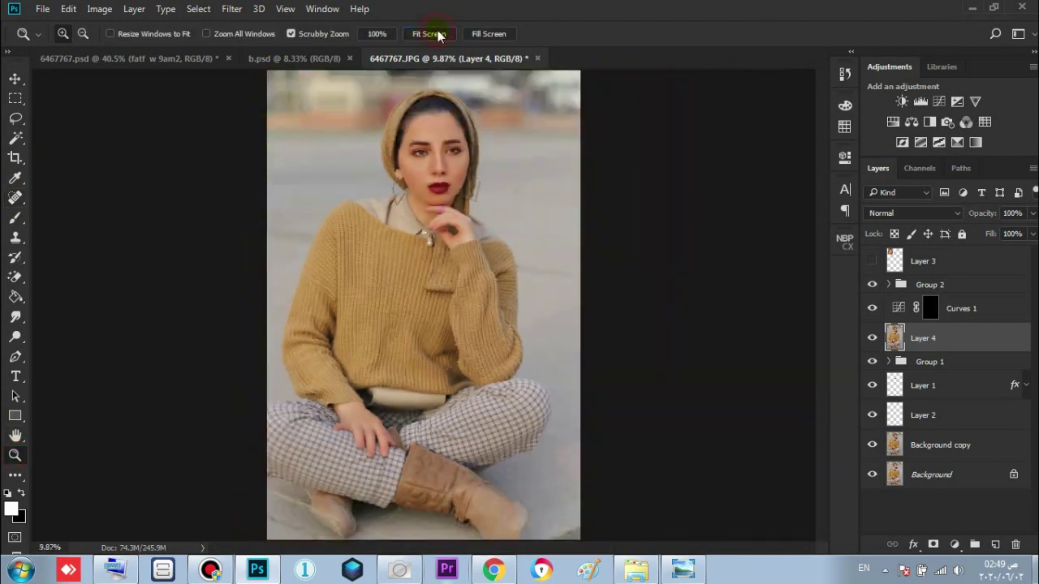
{"action": "left_click", "coordinate": [960, 285]}
{"action": "left_click", "coordinate": [293, 59]}
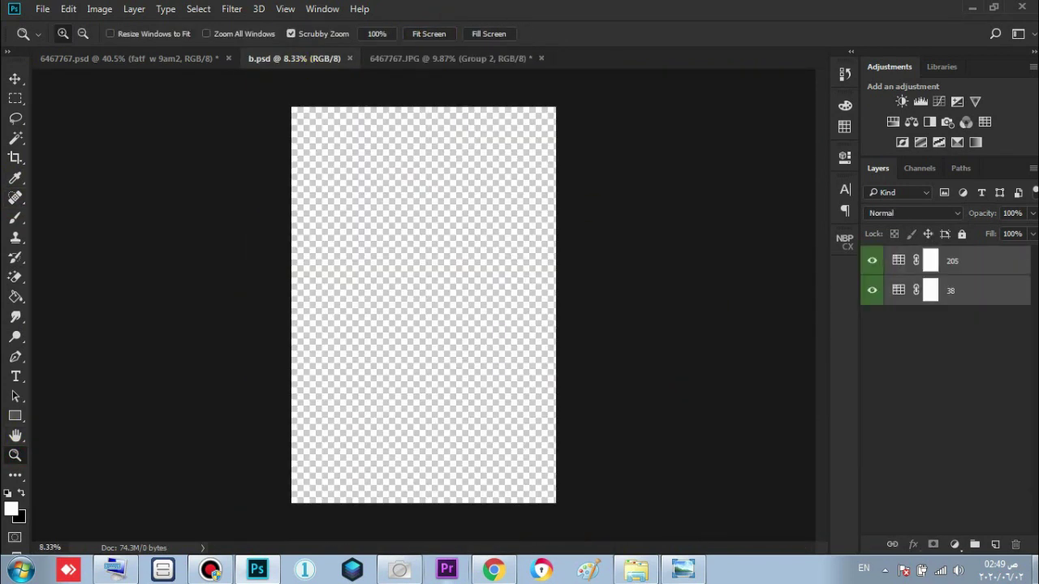
{"action": "left_click_drag", "start_coordinate": [998, 260], "coordinate": [457, 204]}
- Group the two copied Color Lookup layers and add a white layer mask to the group
{"action": "left_click", "coordinate": [974, 545]}
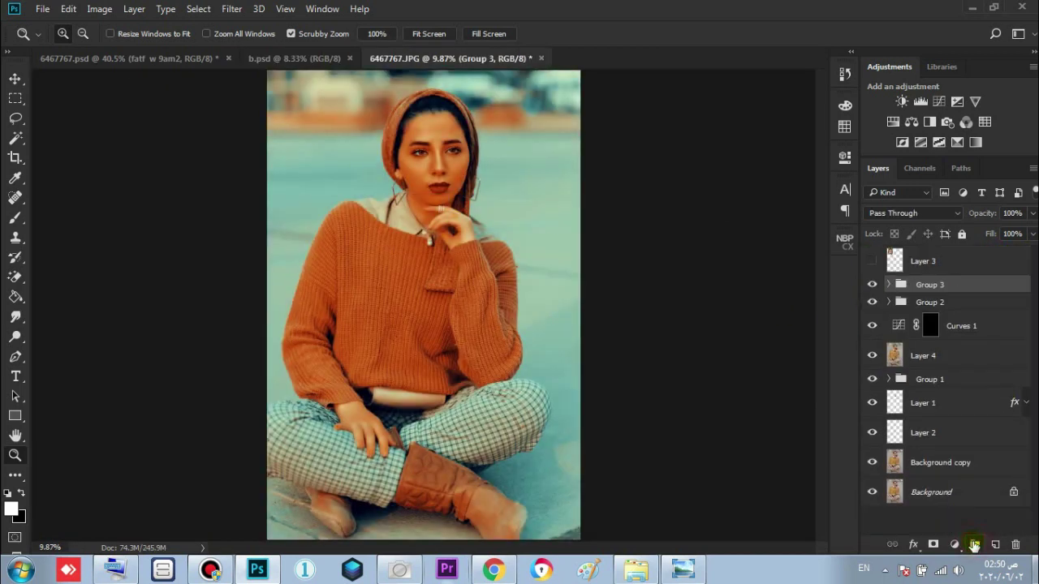
{"action": "left_click", "coordinate": [934, 544]}
- Paint black over the face on the Group 3 mask at 100% opacity, starting with an 84 px brush of 13% hardness
{"action": "left_click_drag", "start_coordinate": [421, 131], "coordinate": [390, 301]}
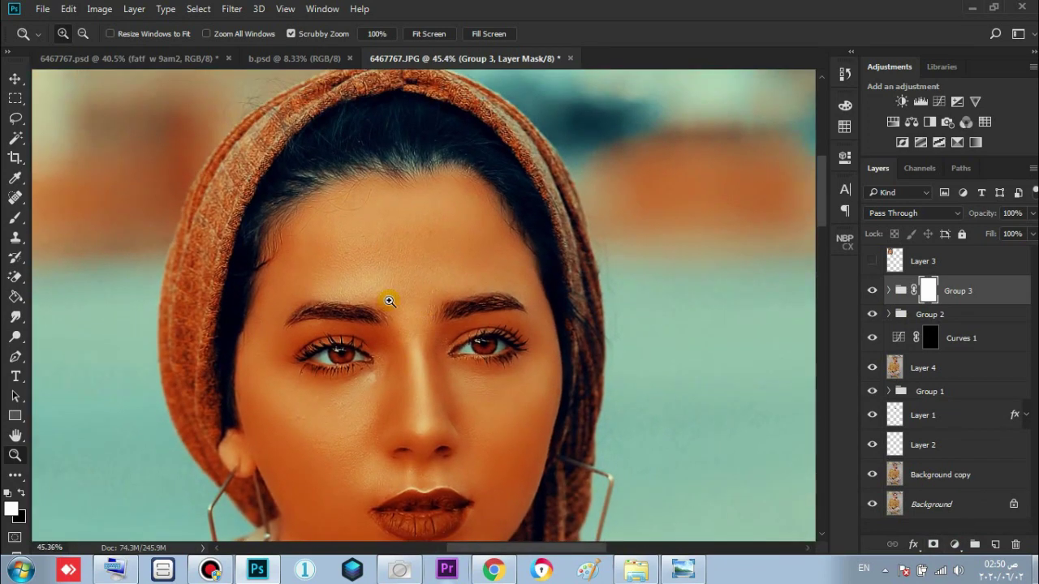
{"action": "left_click", "coordinate": [20, 218]}
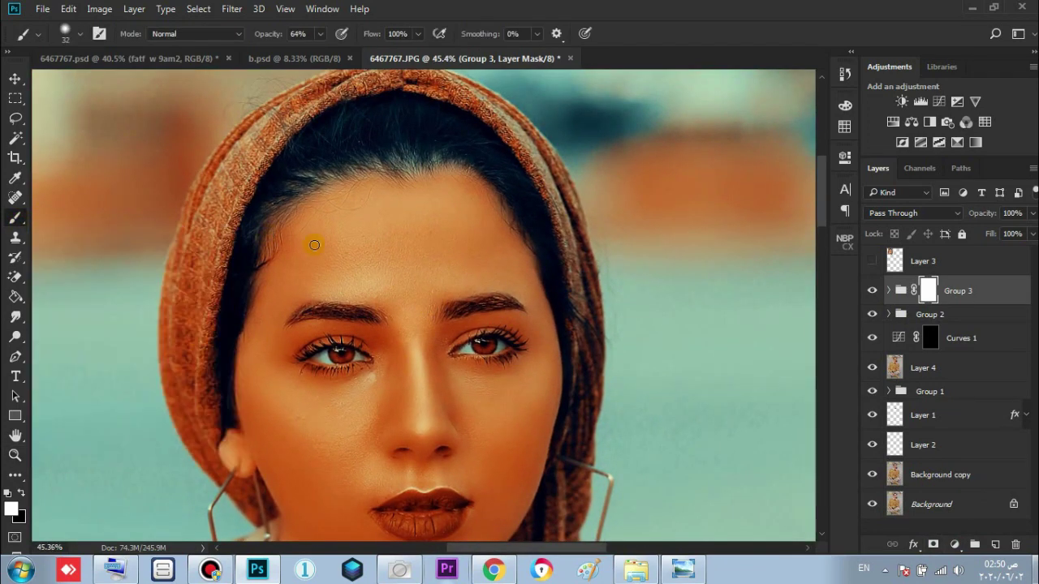
{"action": "right_click", "coordinate": [309, 309]}
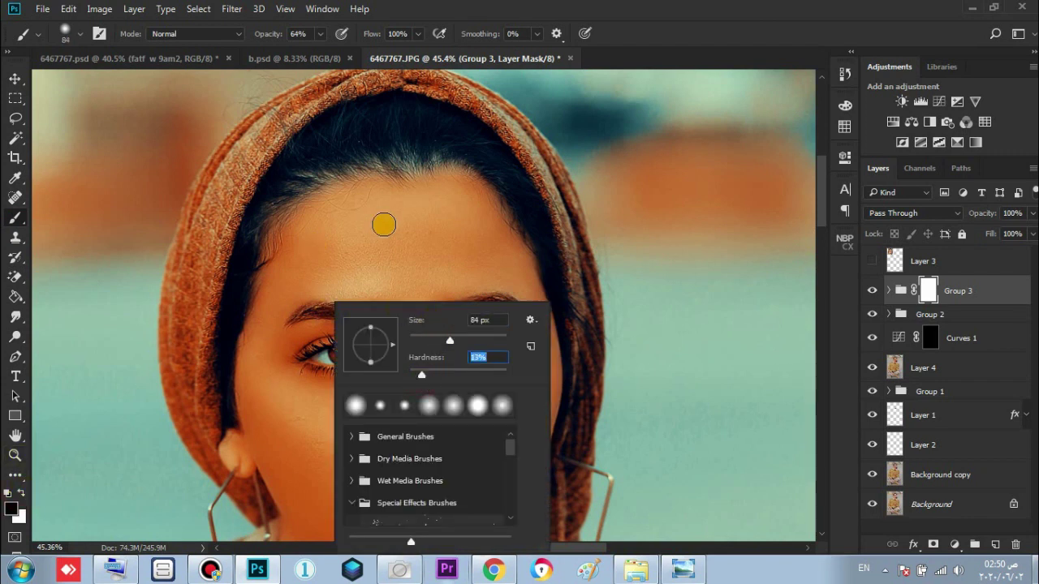
{"action": "key", "text": "Return"}
{"action": "key", "text": "0"}
{"action": "mouse_move", "coordinate": [371, 215]}
{"action": "left_mouse_down"}
{"action": "mouse_move", "coordinate": [324, 223]}
{"action": "mouse_move", "coordinate": [376, 211]}
{"action": "left_mouse_up"}
{"action": "mouse_move", "coordinate": [254, 358]}
{"action": "left_mouse_down"}
{"action": "mouse_move", "coordinate": [273, 331]}
{"action": "mouse_move", "coordinate": [275, 243]}
{"action": "mouse_move", "coordinate": [327, 155]}
{"action": "mouse_move", "coordinate": [366, 130]}
{"action": "mouse_move", "coordinate": [425, 128]}
{"action": "mouse_move", "coordinate": [527, 259]}
{"action": "mouse_move", "coordinate": [541, 361]}
{"action": "left_mouse_up"}
{"action": "left_click_drag", "start_coordinate": [541, 371], "coordinate": [549, 268]}
{"action": "mouse_move", "coordinate": [541, 301]}
{"action": "left_mouse_down"}
{"action": "mouse_move", "coordinate": [512, 400]}
{"action": "mouse_move", "coordinate": [462, 380]}
{"action": "left_mouse_up"}
- Mask the color effect off the lips, neck and the hand at the chin with a 187 px black brush
{"action": "mouse_move", "coordinate": [488, 535]}
{"action": "left_mouse_down"}
{"action": "mouse_move", "coordinate": [477, 329]}
{"action": "mouse_move", "coordinate": [525, 380]}
{"action": "mouse_move", "coordinate": [348, 344]}
{"action": "mouse_move", "coordinate": [300, 233]}
{"action": "mouse_move", "coordinate": [409, 301]}
{"action": "mouse_move", "coordinate": [434, 195]}
{"action": "left_mouse_up"}
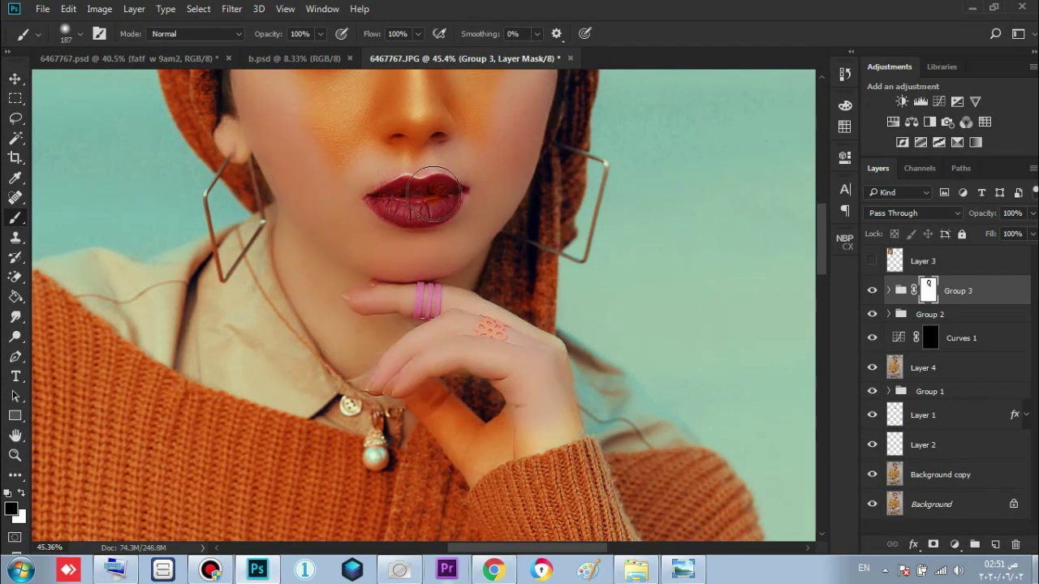
{"action": "mouse_move", "coordinate": [502, 419]}
{"action": "left_mouse_down"}
{"action": "mouse_move", "coordinate": [471, 436]}
{"action": "mouse_move", "coordinate": [433, 413]}
{"action": "mouse_move", "coordinate": [524, 440]}
{"action": "mouse_move", "coordinate": [467, 428]}
{"action": "mouse_move", "coordinate": [414, 376]}
{"action": "mouse_move", "coordinate": [378, 385]}
{"action": "mouse_move", "coordinate": [386, 329]}
{"action": "left_mouse_up"}
{"action": "scroll", "coordinate": [438, 442], "scroll_direction": "up", "scroll_amount": 4}
- Display the Group 3 mask on its own and fill the gaps in the head area with a 199 px black brush
{"action": "left_click", "coordinate": [921, 290], "text": "alt"}
{"action": "key", "text": "ctrl+minus"}
{"action": "right_click", "coordinate": [390, 304]}
{"action": "left_click_drag", "start_coordinate": [519, 335], "coordinate": [542, 344]}
{"action": "mouse_move", "coordinate": [364, 256]}
{"action": "left_mouse_down"}
{"action": "mouse_move", "coordinate": [342, 231]}
{"action": "mouse_move", "coordinate": [348, 214]}
{"action": "mouse_move", "coordinate": [367, 336]}
{"action": "mouse_move", "coordinate": [365, 242]}
{"action": "mouse_move", "coordinate": [444, 321]}
{"action": "mouse_move", "coordinate": [485, 227]}
{"action": "mouse_move", "coordinate": [394, 295]}
{"action": "mouse_move", "coordinate": [404, 265]}
{"action": "mouse_move", "coordinate": [394, 234]}
{"action": "mouse_move", "coordinate": [334, 209]}
{"action": "mouse_move", "coordinate": [362, 188]}
{"action": "mouse_move", "coordinate": [472, 163]}
{"action": "mouse_move", "coordinate": [424, 124]}
{"action": "mouse_move", "coordinate": [379, 110]}
{"action": "left_mouse_up"}
{"action": "key", "text": "ctrl+minus"}
{"action": "left_click", "coordinate": [928, 290], "text": "alt"}
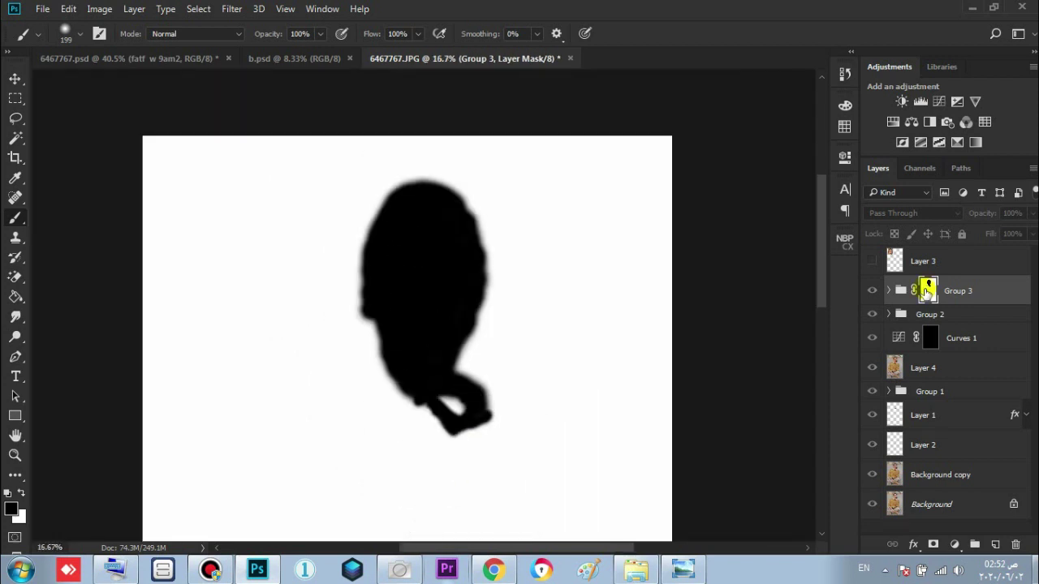
- Paint black on the Group 3 mask over the hand resting on the leg, reducing the brush to 70 px for the fingertips
{"action": "key", "text": "ctrl+plus"}
{"action": "key", "text": "ctrl+plus"}
{"action": "left_click_drag", "start_coordinate": [317, 427], "coordinate": [410, 158]}
{"action": "key", "text": "ctrl+plus"}
{"action": "key", "text": "bracketleft"}
{"action": "key", "text": "bracketleft"}
{"action": "key", "text": "bracketleft"}
{"action": "mouse_move", "coordinate": [244, 327]}
{"action": "left_mouse_down"}
{"action": "mouse_move", "coordinate": [302, 505]}
{"action": "mouse_move", "coordinate": [174, 360]}
{"action": "mouse_move", "coordinate": [143, 278]}
{"action": "mouse_move", "coordinate": [264, 297]}
{"action": "mouse_move", "coordinate": [348, 382]}
{"action": "mouse_move", "coordinate": [352, 417]}
{"action": "mouse_move", "coordinate": [303, 490]}
{"action": "mouse_move", "coordinate": [202, 308]}
{"action": "mouse_move", "coordinate": [267, 406]}
{"action": "left_mouse_up"}
{"action": "key", "text": "bracketleft"}
{"action": "key", "text": "bracketleft"}
{"action": "key", "text": "bracketleft"}
{"action": "key", "text": "bracketleft"}
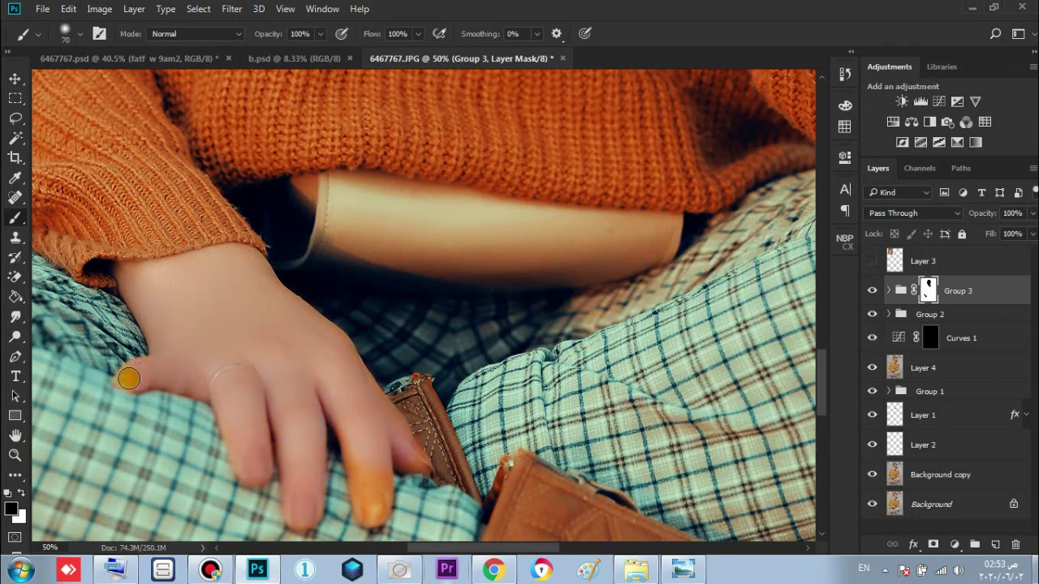
{"action": "left_click_drag", "start_coordinate": [358, 463], "coordinate": [380, 496]}
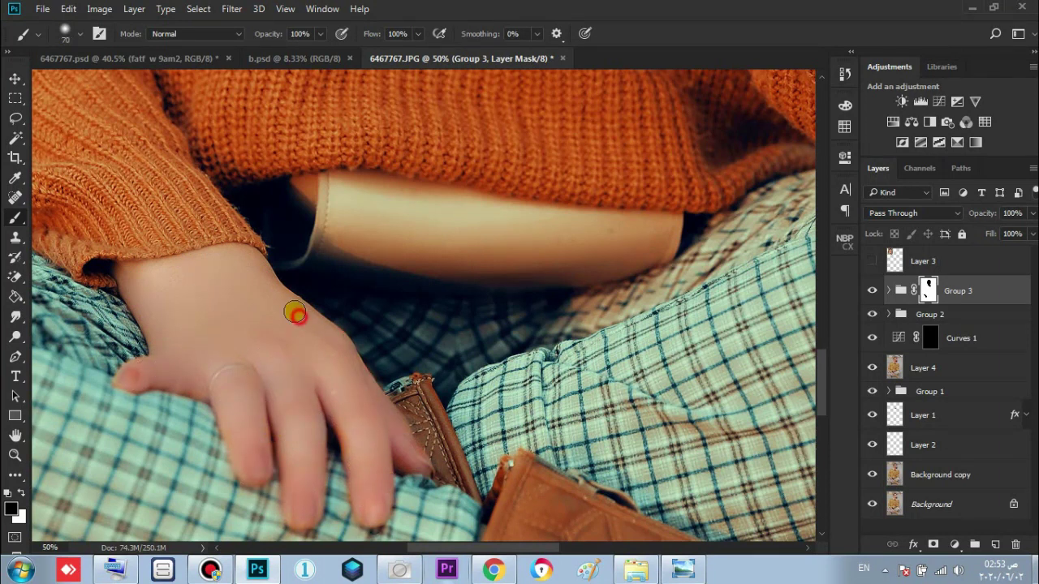
- Compare the whole picture with and without Group 3
{"action": "key", "text": "z"}
{"action": "left_click_drag", "start_coordinate": [381, 351], "coordinate": [217, 344]}
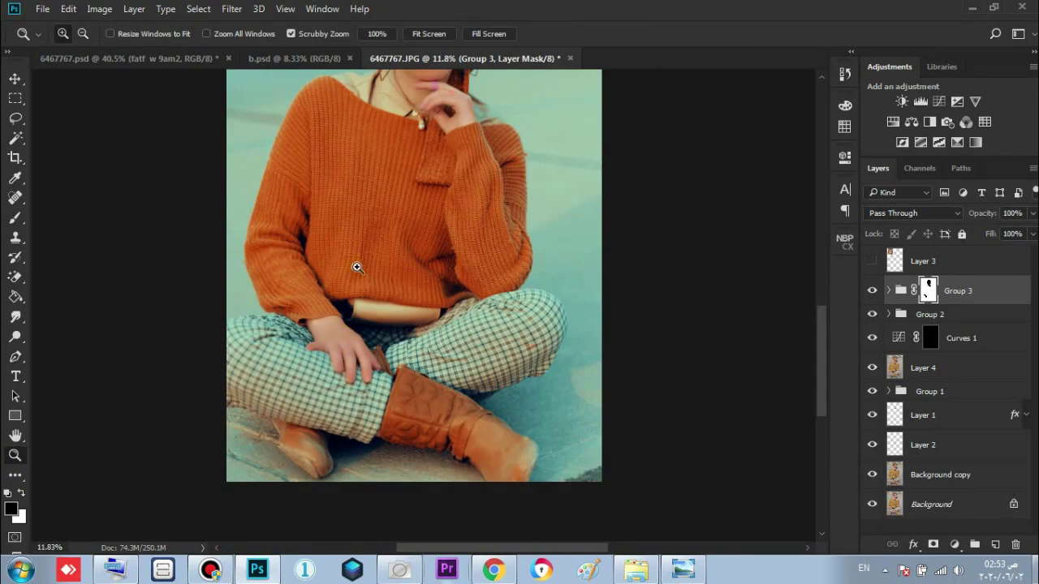
{"action": "left_click", "coordinate": [439, 35]}
{"action": "left_click_drag", "start_coordinate": [454, 238], "coordinate": [433, 247]}
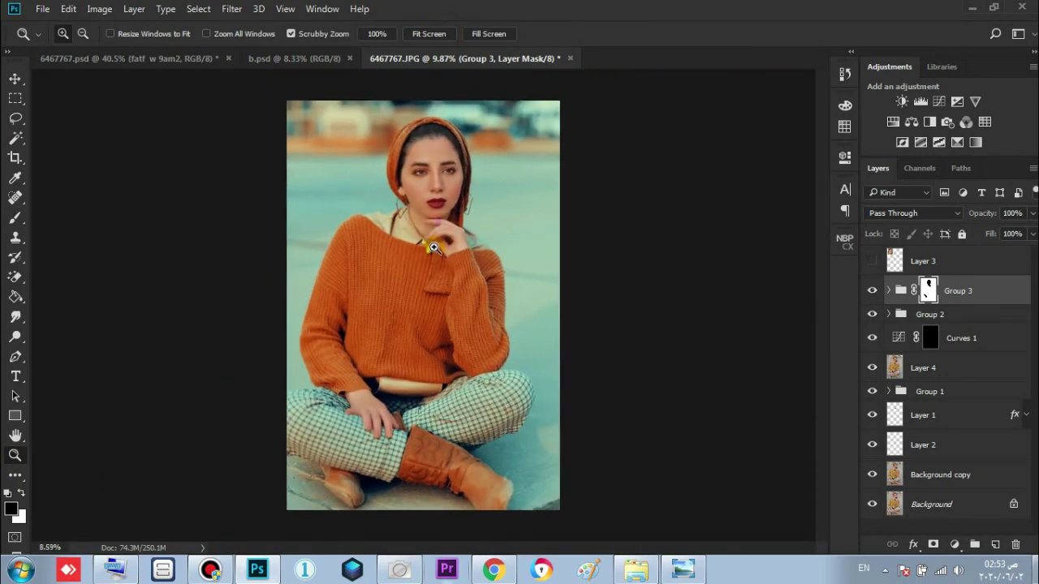
{"action": "left_click", "coordinate": [873, 291]}
{"action": "left_click", "coordinate": [873, 292]}
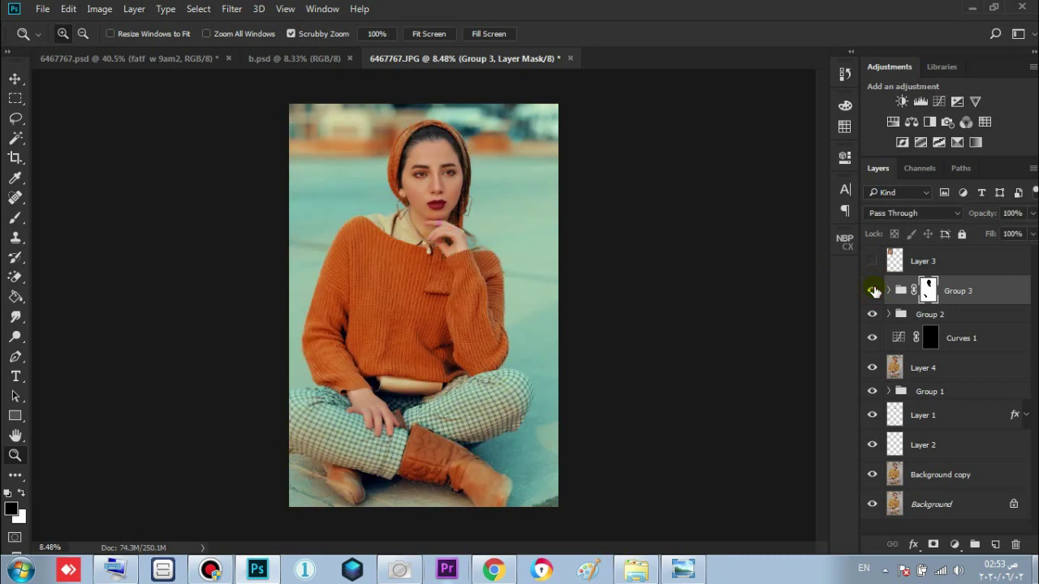
- Paint white over the hair and the scarf's inner edge on the Group 3 mask with a 177 px brush at 16% opacity
{"action": "left_click_drag", "start_coordinate": [409, 103], "coordinate": [559, 156]}
{"action": "left_click_drag", "start_coordinate": [550, 293], "coordinate": [438, 221]}
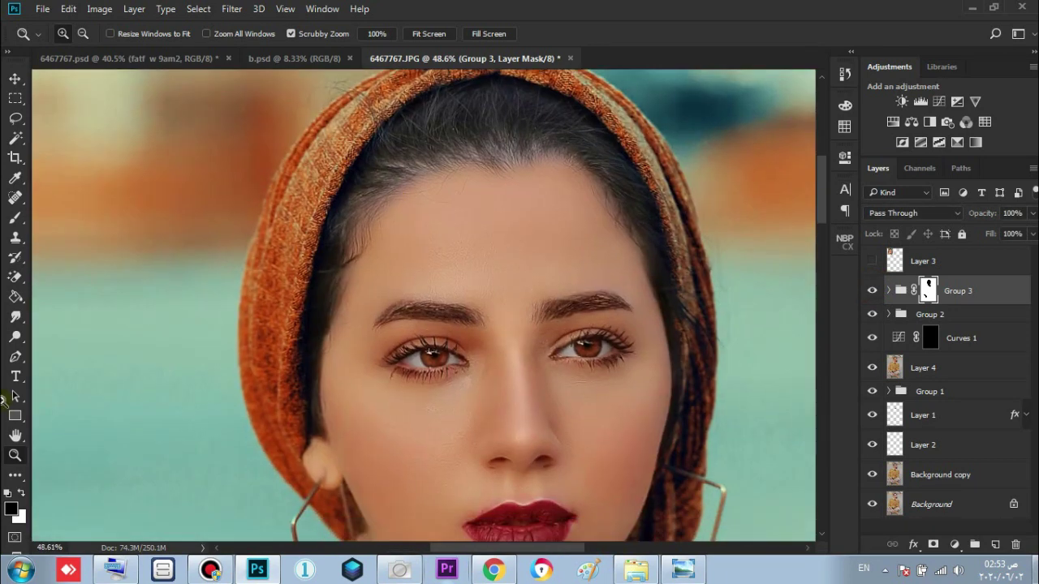
{"action": "left_click", "coordinate": [22, 493]}
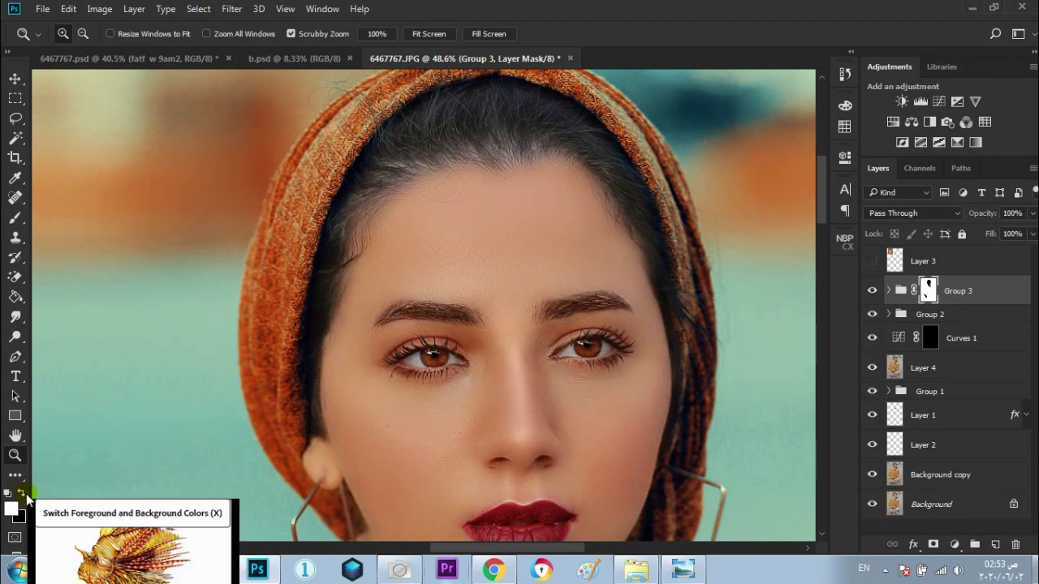
{"action": "left_click", "coordinate": [14, 219]}
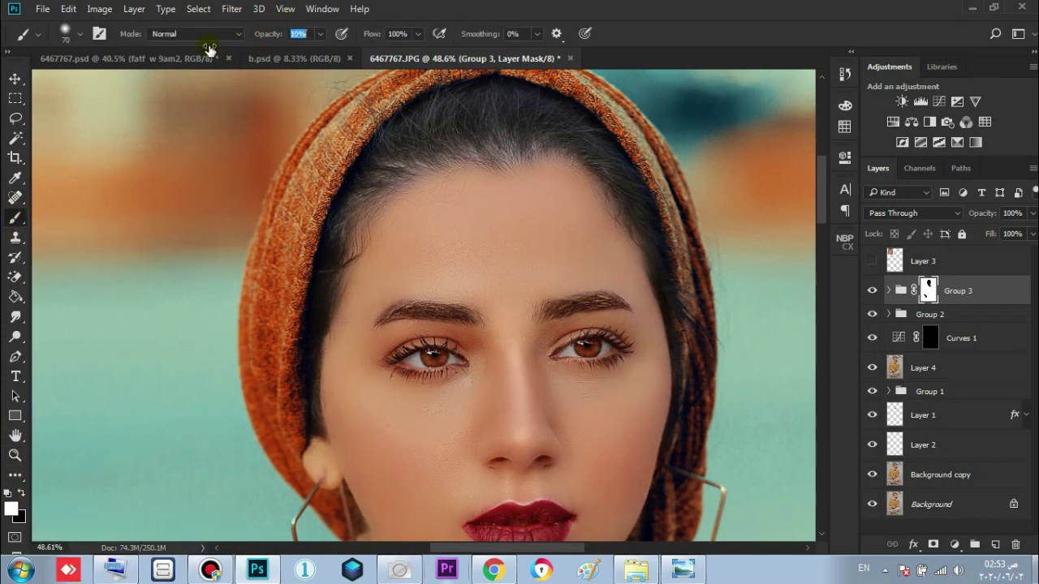
{"action": "right_click", "coordinate": [377, 219]}
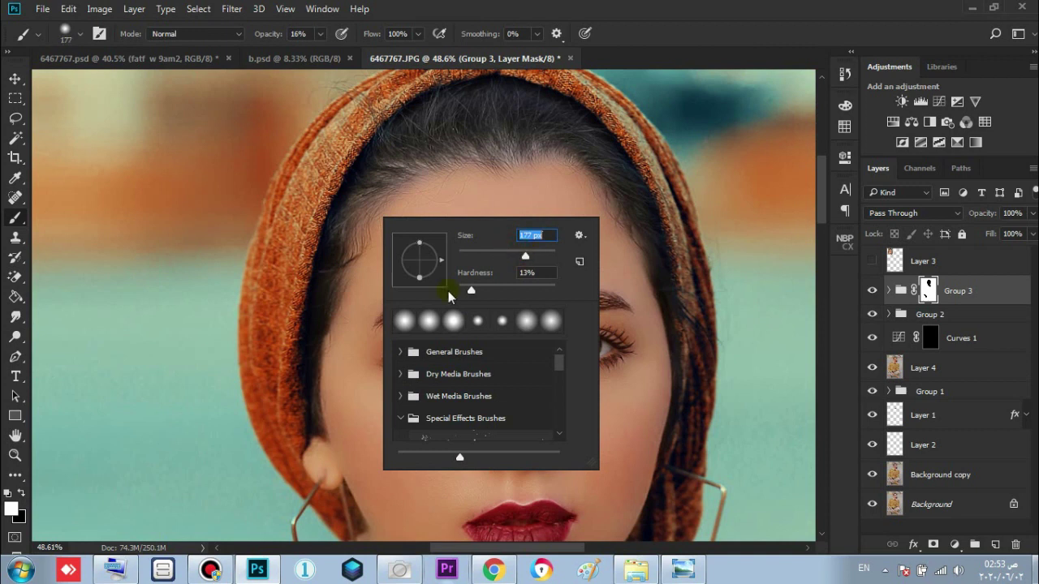
{"action": "left_click", "coordinate": [315, 223]}
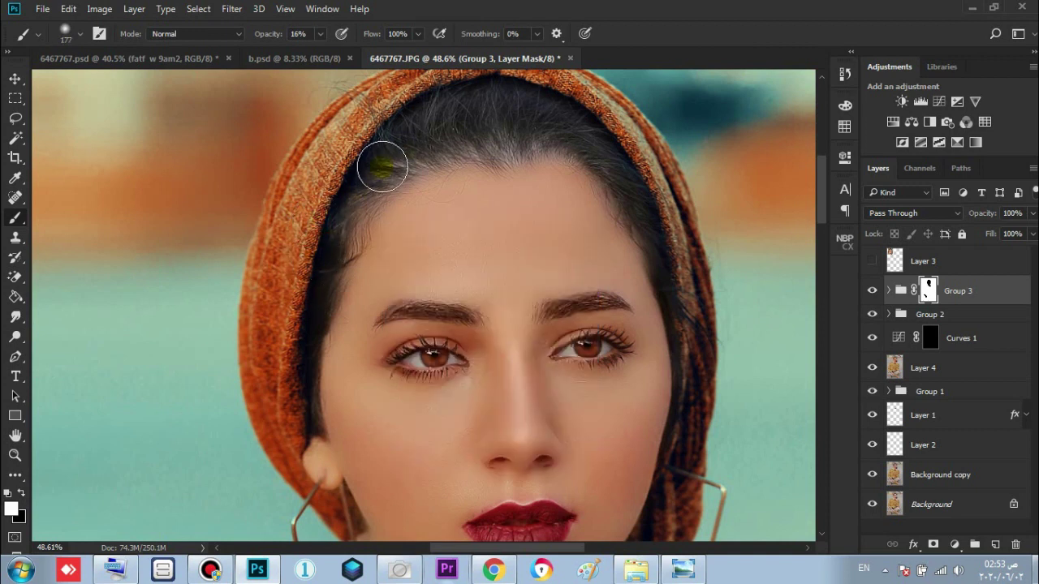
{"action": "mouse_move", "coordinate": [514, 147]}
{"action": "left_mouse_down"}
{"action": "mouse_move", "coordinate": [408, 162]}
{"action": "mouse_move", "coordinate": [488, 102]}
{"action": "mouse_move", "coordinate": [538, 118]}
{"action": "mouse_move", "coordinate": [632, 193]}
{"action": "left_mouse_up"}
{"action": "left_click_drag", "start_coordinate": [680, 281], "coordinate": [694, 343]}
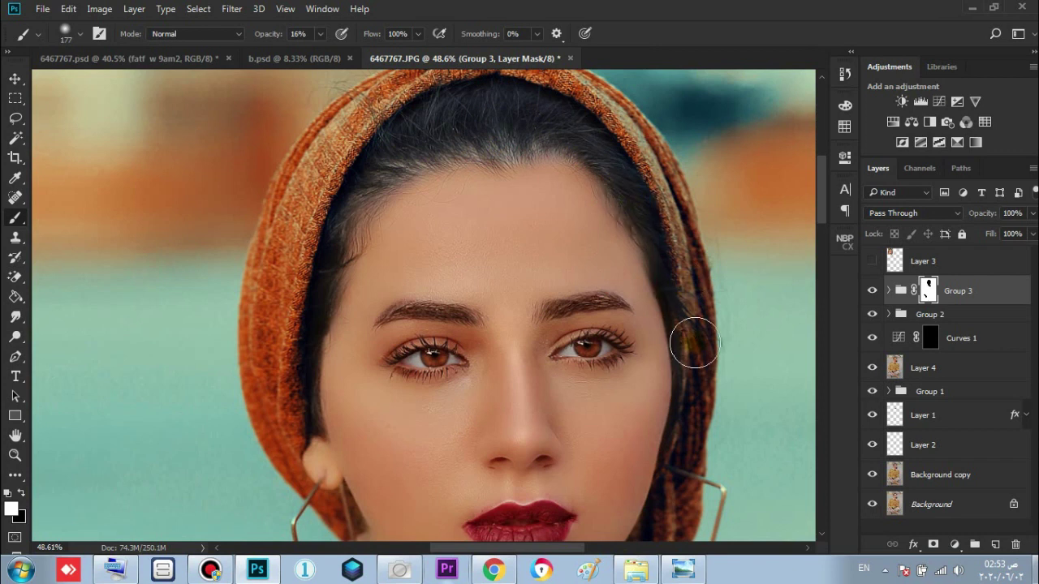
{"action": "left_click_drag", "start_coordinate": [531, 130], "coordinate": [496, 138]}
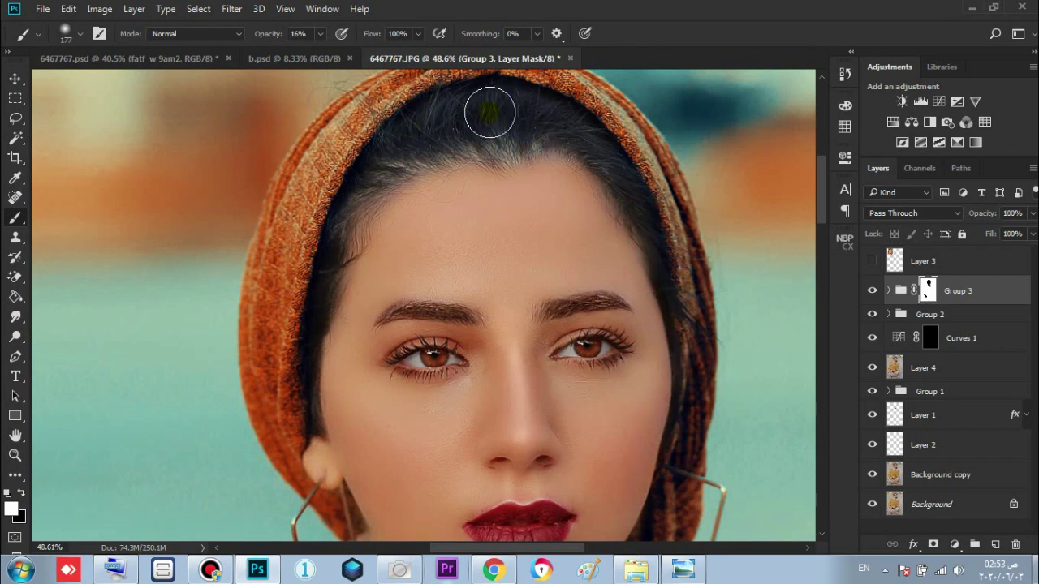
- Compare the original Background layer with the finished edit across the whole picture
{"action": "left_click", "coordinate": [14, 456]}
{"action": "left_click", "coordinate": [371, 301], "text": "alt"}
{"action": "left_click", "coordinate": [371, 301], "text": "alt"}
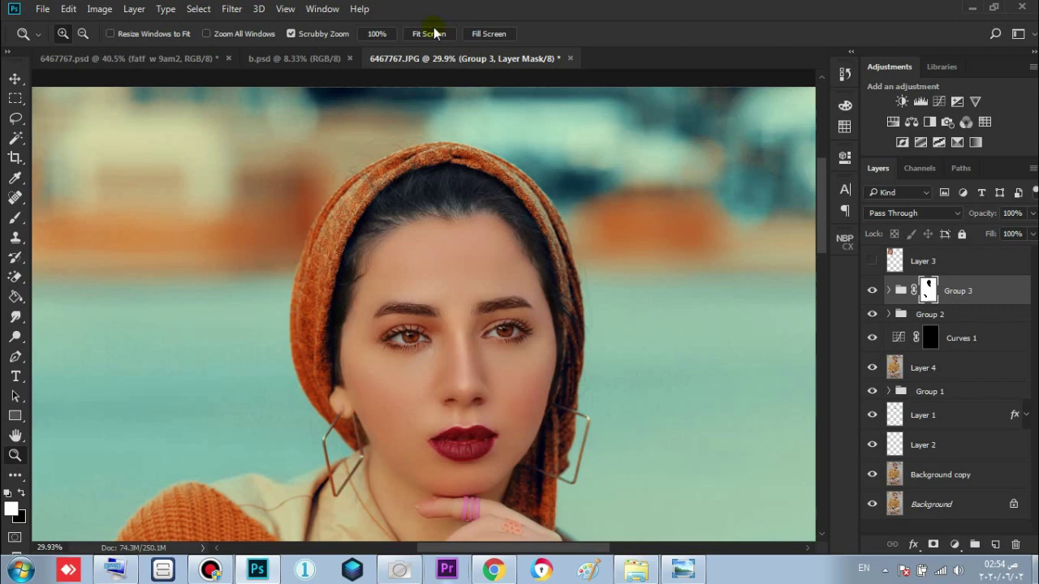
{"action": "left_click", "coordinate": [430, 33]}
{"action": "left_click_drag", "start_coordinate": [460, 257], "coordinate": [449, 255]}
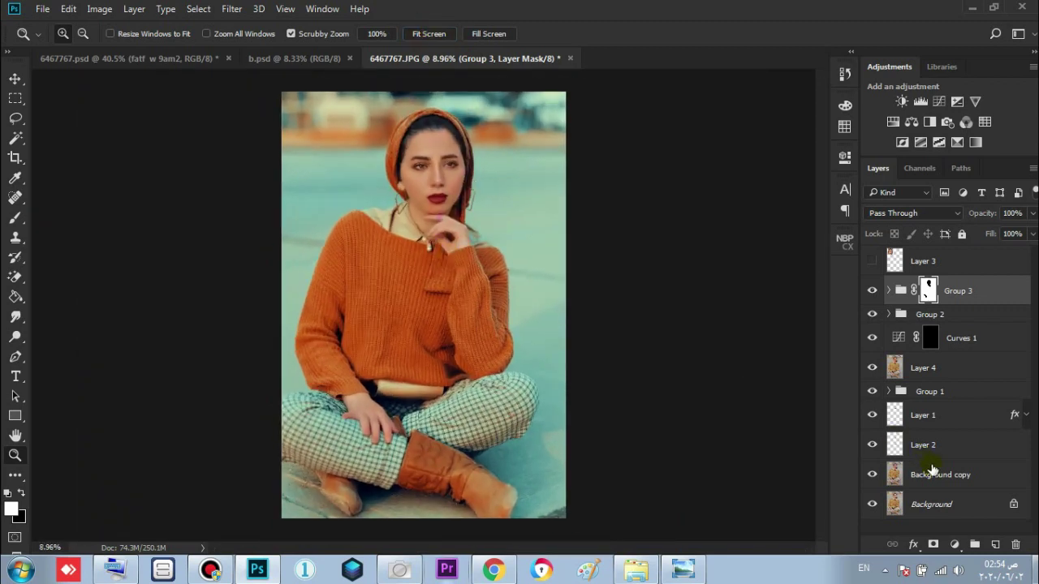
{"action": "left_click", "coordinate": [871, 504], "text": "alt"}
{"action": "left_click", "coordinate": [871, 504], "text": "alt"}
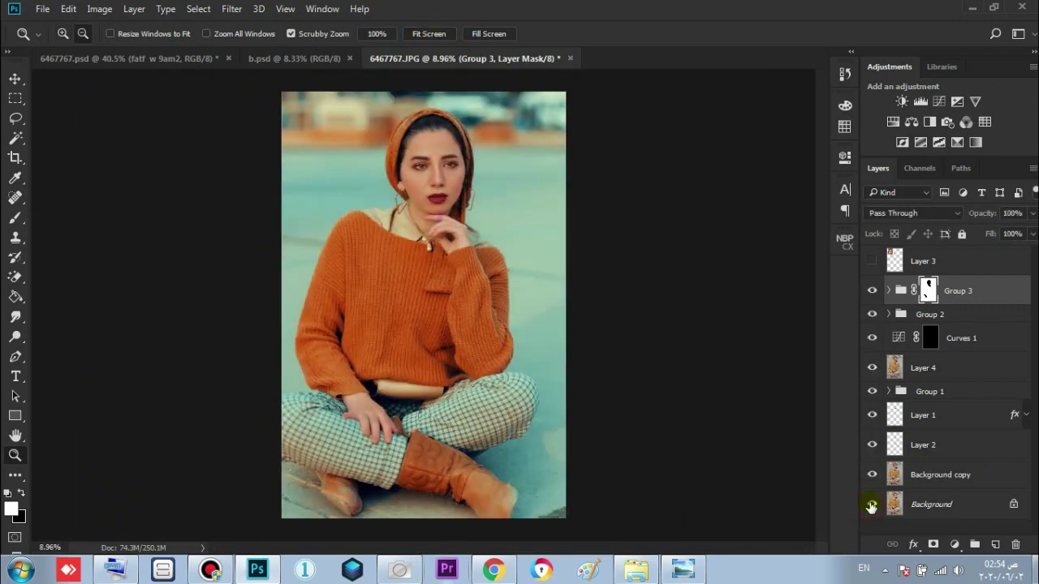
{"action": "left_click", "coordinate": [871, 505], "text": "alt"}
{"action": "left_click", "coordinate": [871, 505], "text": "alt"}
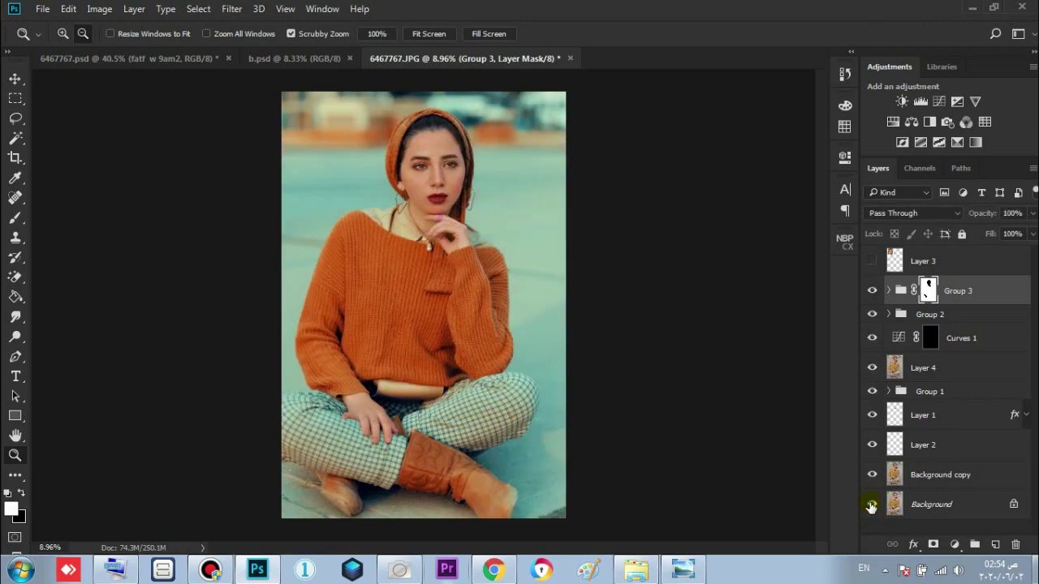